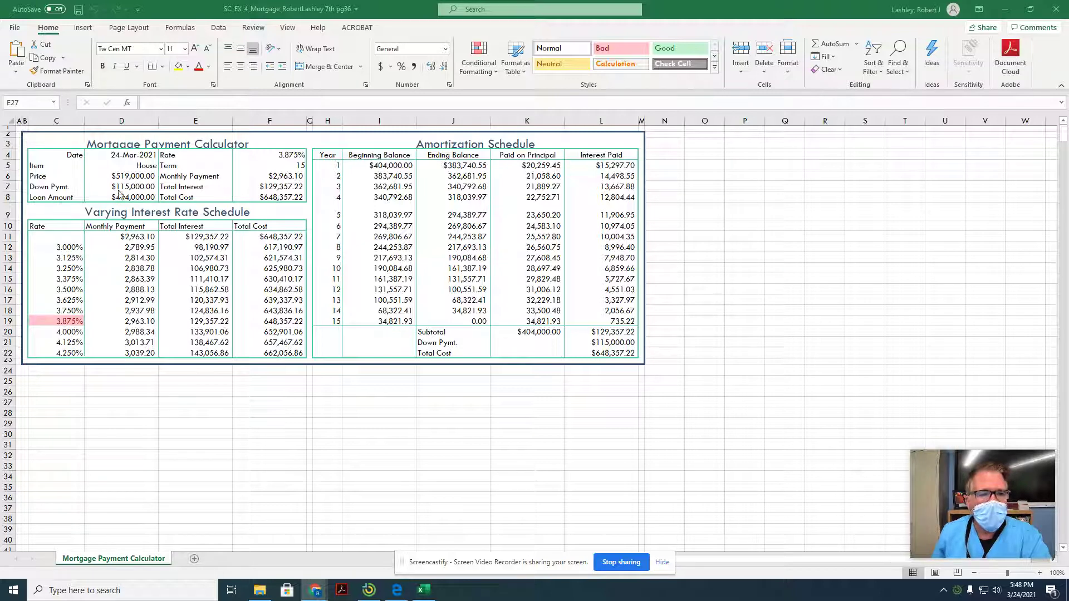
# Step: Enter car as the item, $500 down, and an $8,000 price (correcting 80000)
pyautogui.click(138, 166)
pyautogui.write('car')
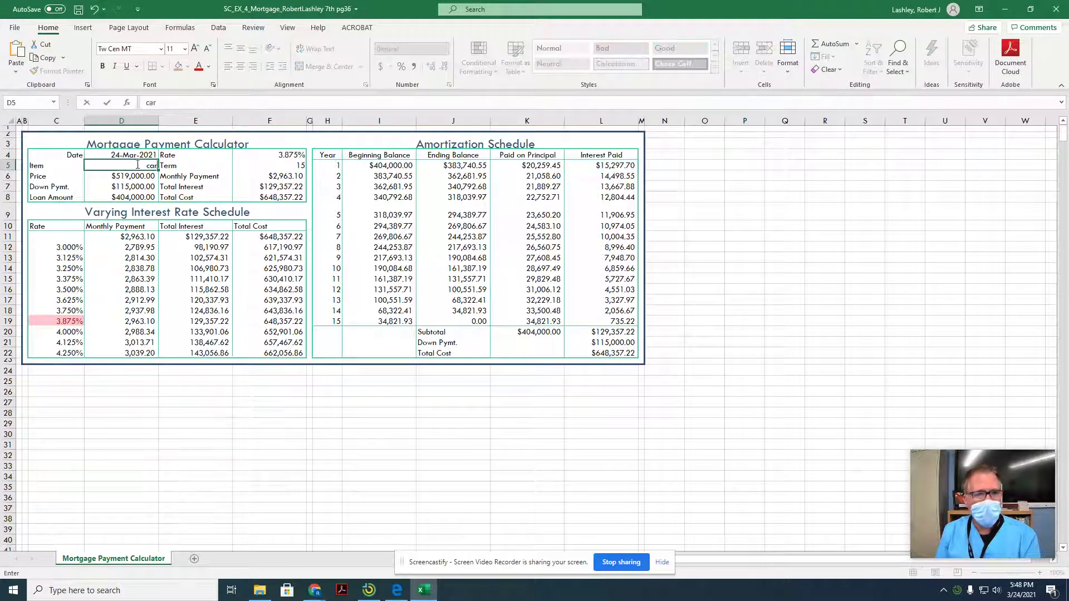
pyautogui.press('Return')
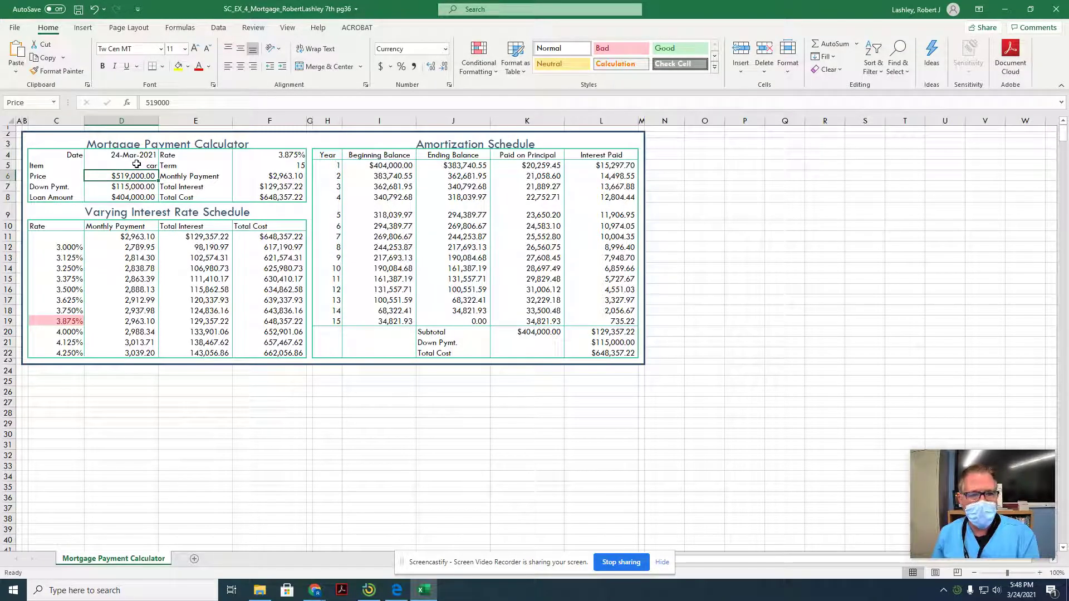
pyautogui.write('80000')
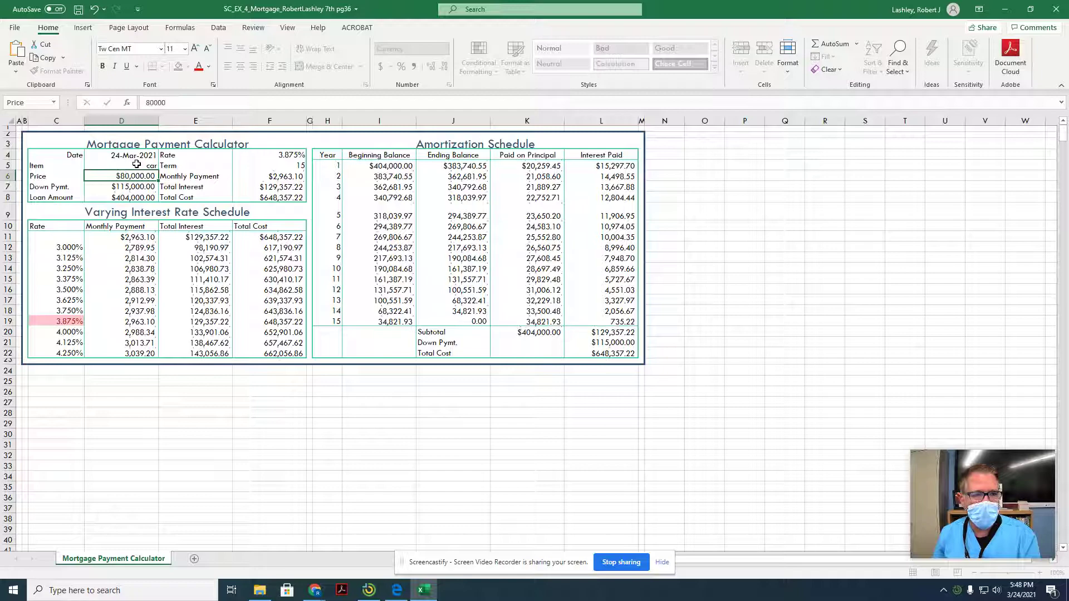
pyautogui.press('Return')
pyautogui.write('500')
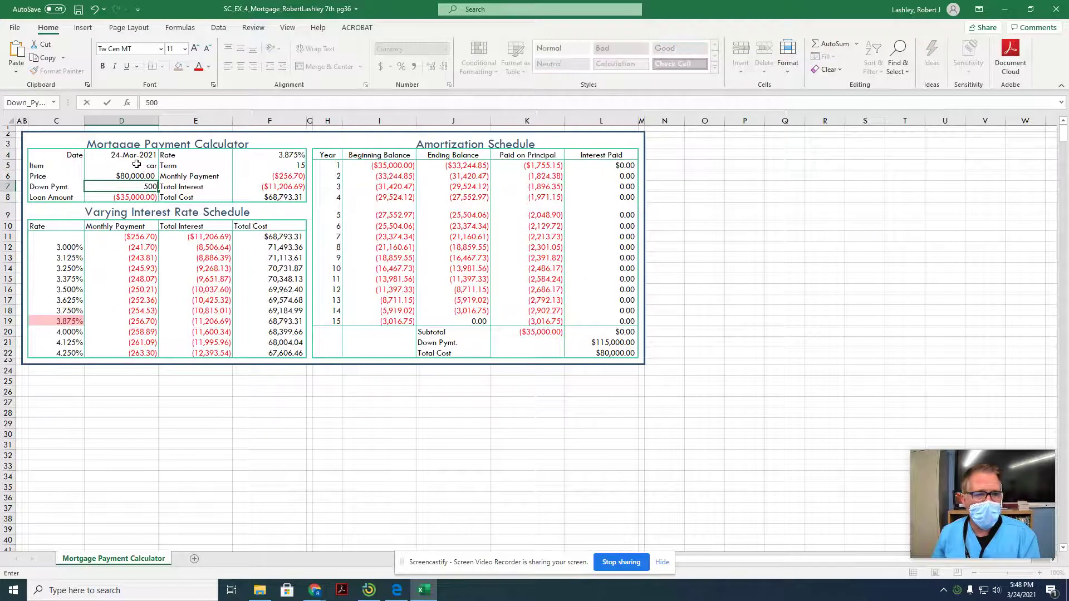
pyautogui.press('Return')
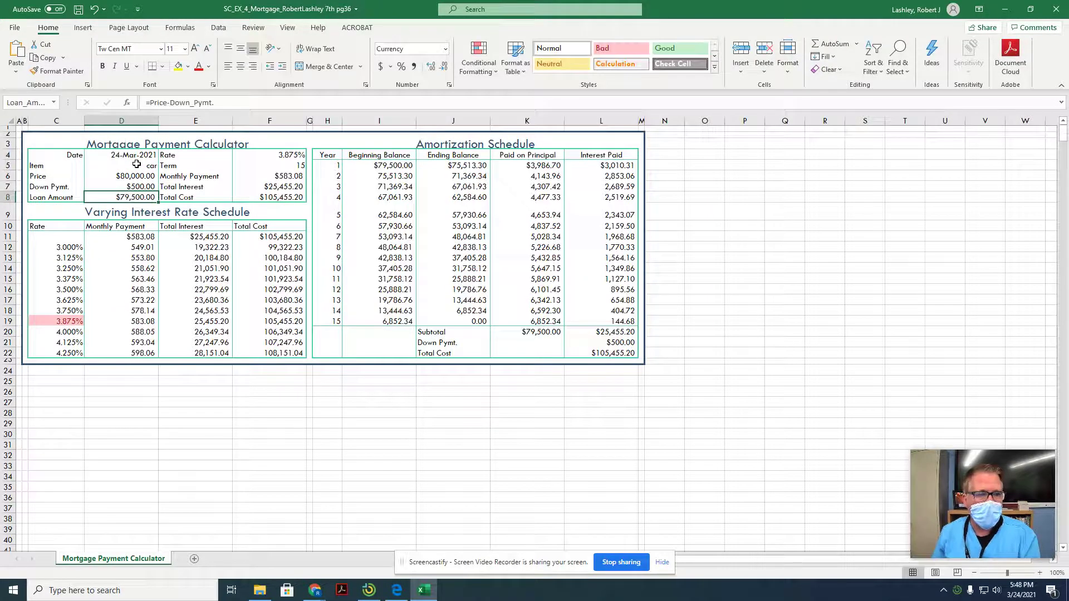
pyautogui.press('Up')
pyautogui.press('Up')
pyautogui.write('8000')
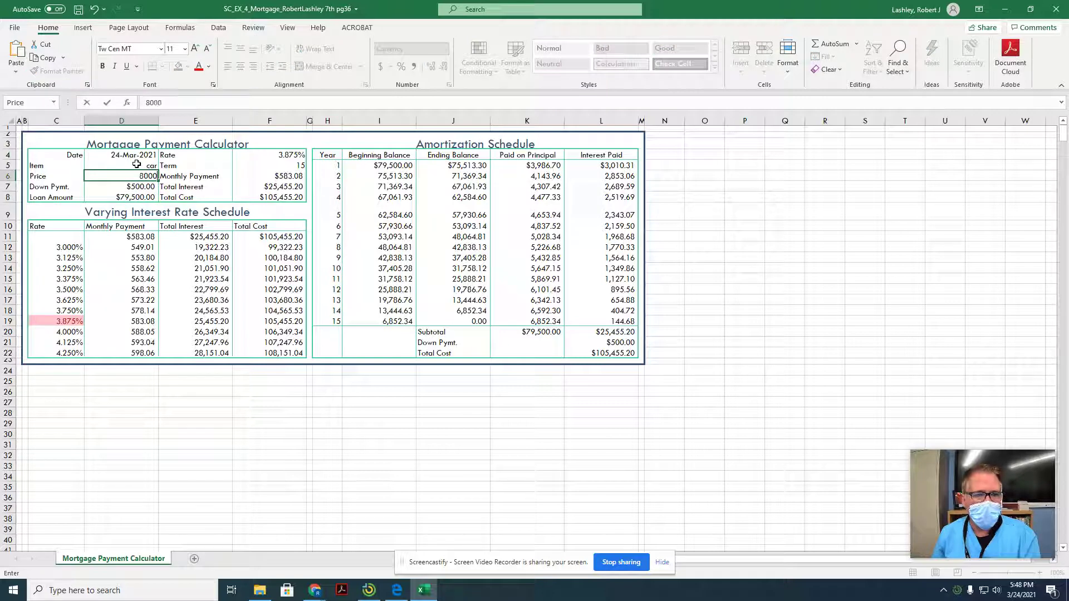
pyautogui.press('Return')
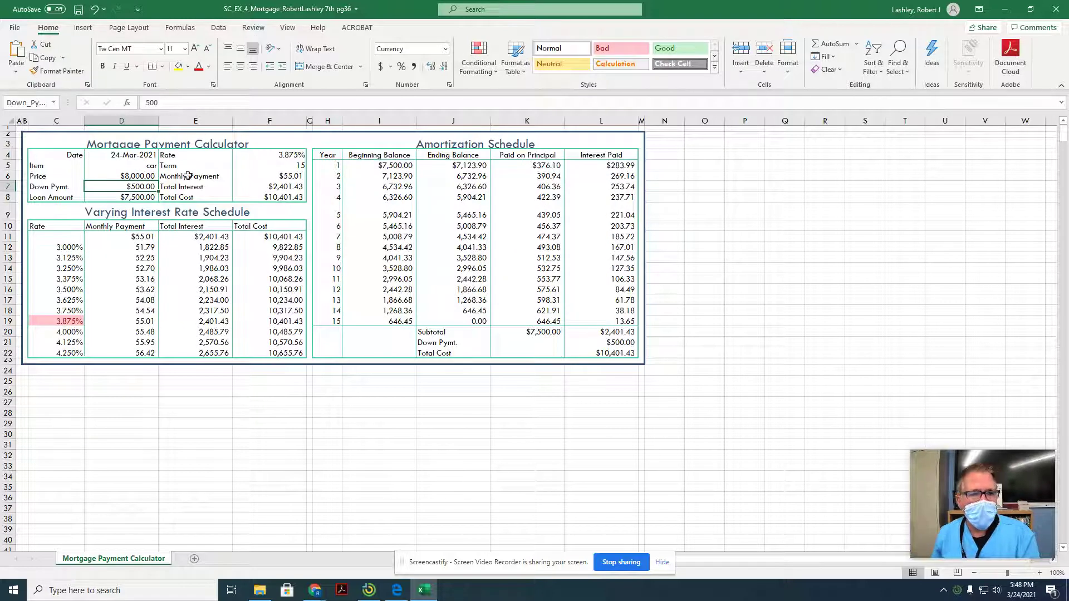
# Step: Set the term to 4 years and the interest rate to 6%
pyautogui.click(278, 163)
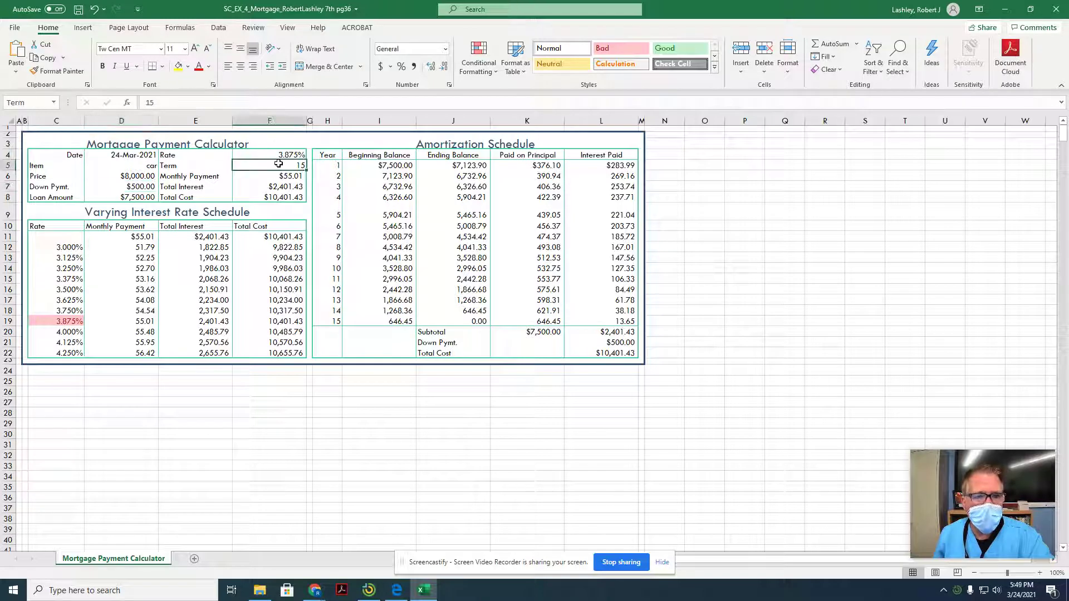
pyautogui.write('4')
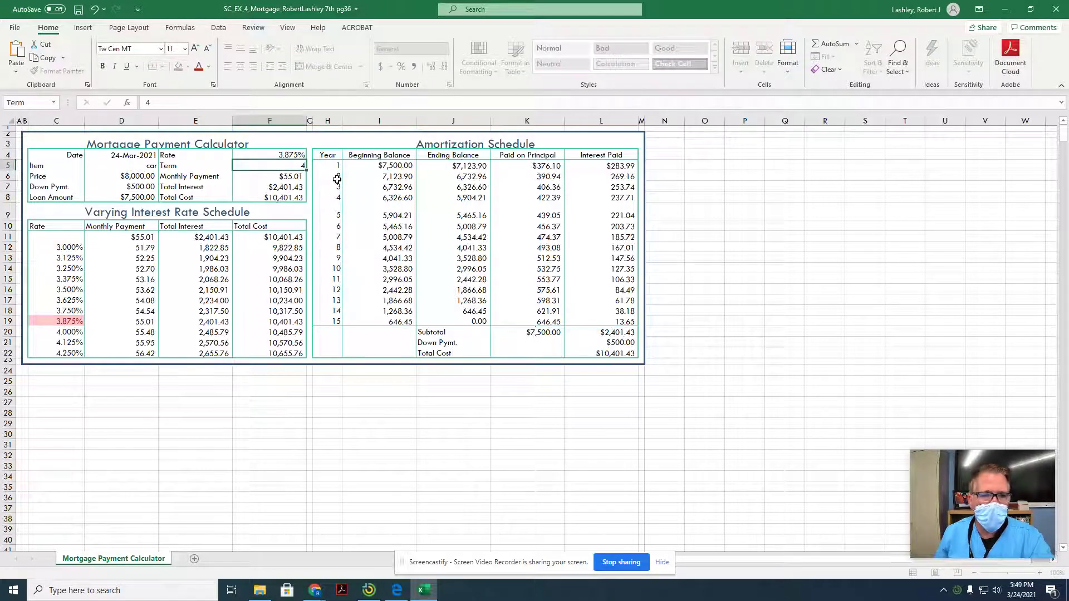
pyautogui.press('Return')
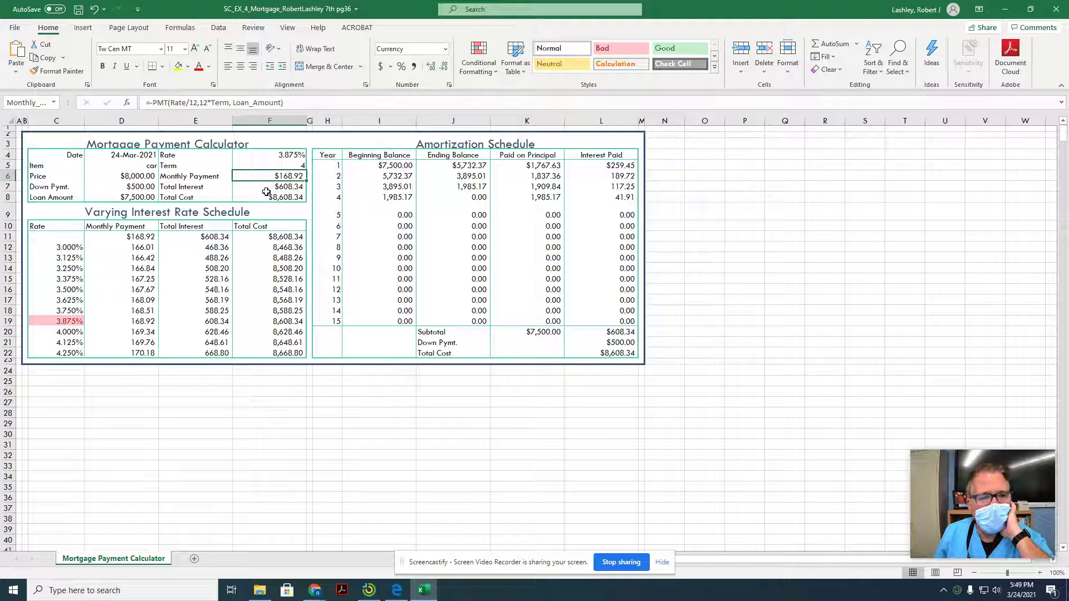
pyautogui.click(278, 156)
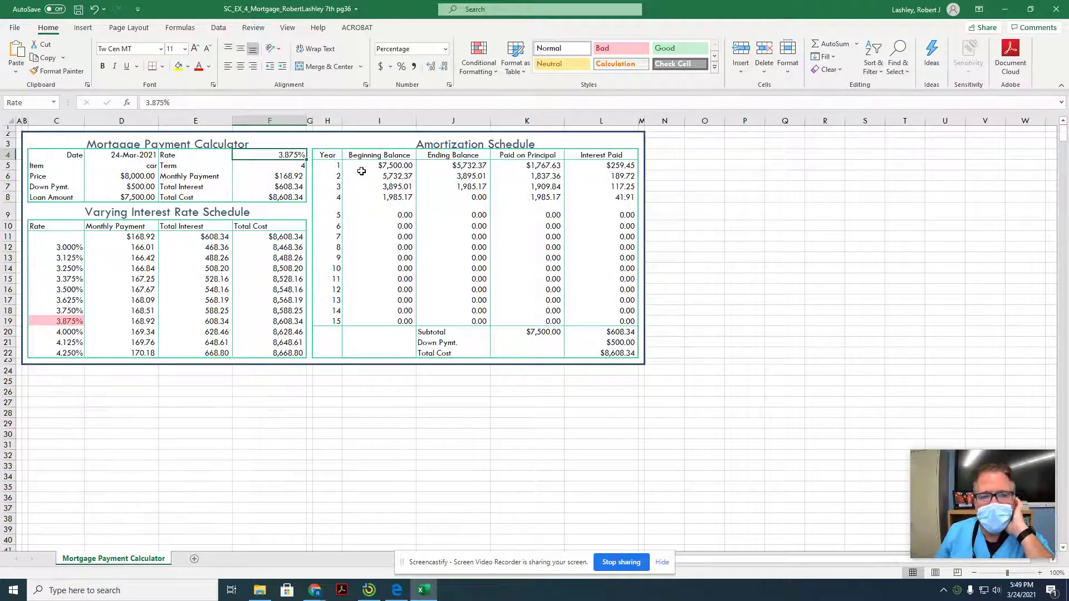
pyautogui.write('6')
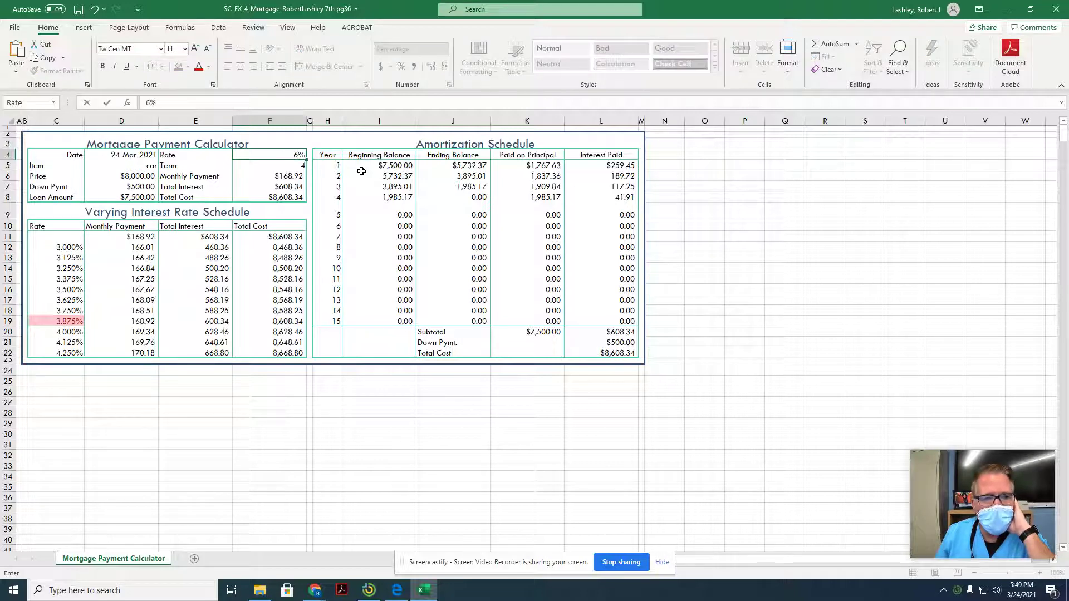
pyautogui.press('Return')
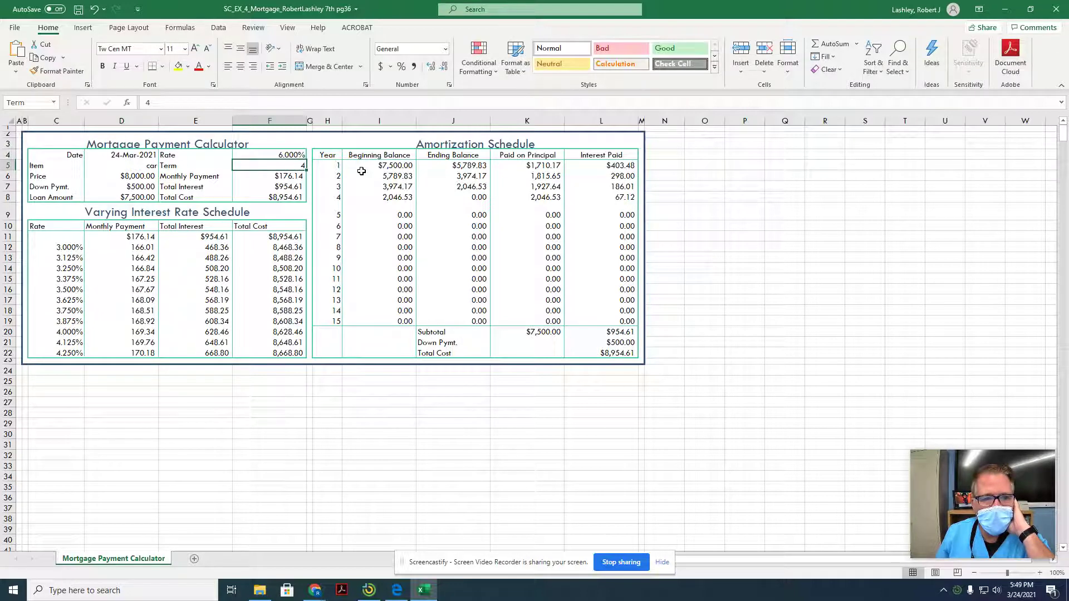
# Step: Enter van as the item with a $5,000 price and clear the down payment
pyautogui.click(144, 166)
pyautogui.write('van')
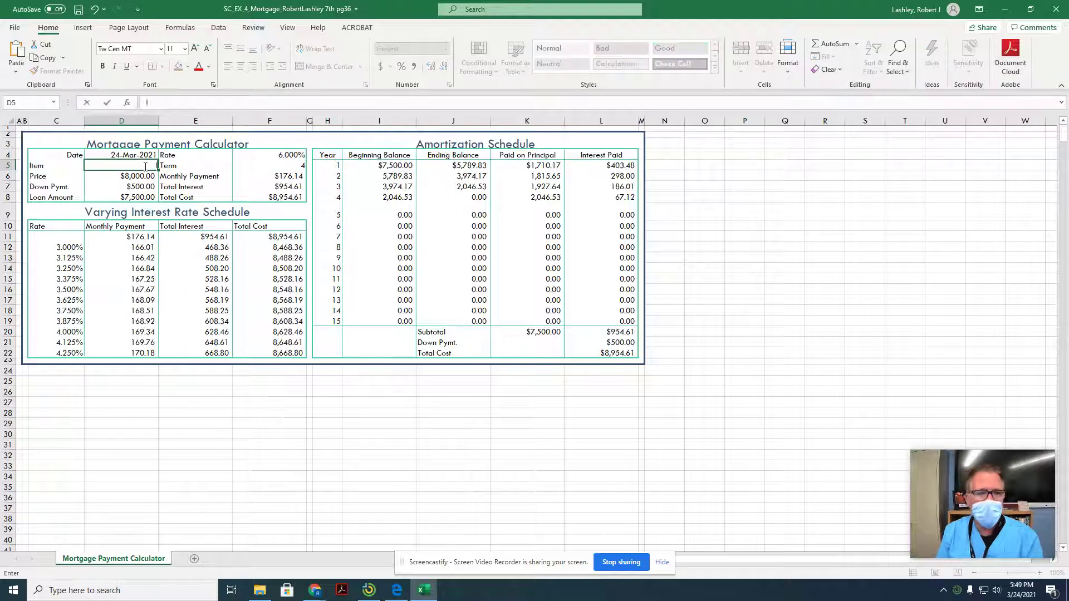
pyautogui.press('Return')
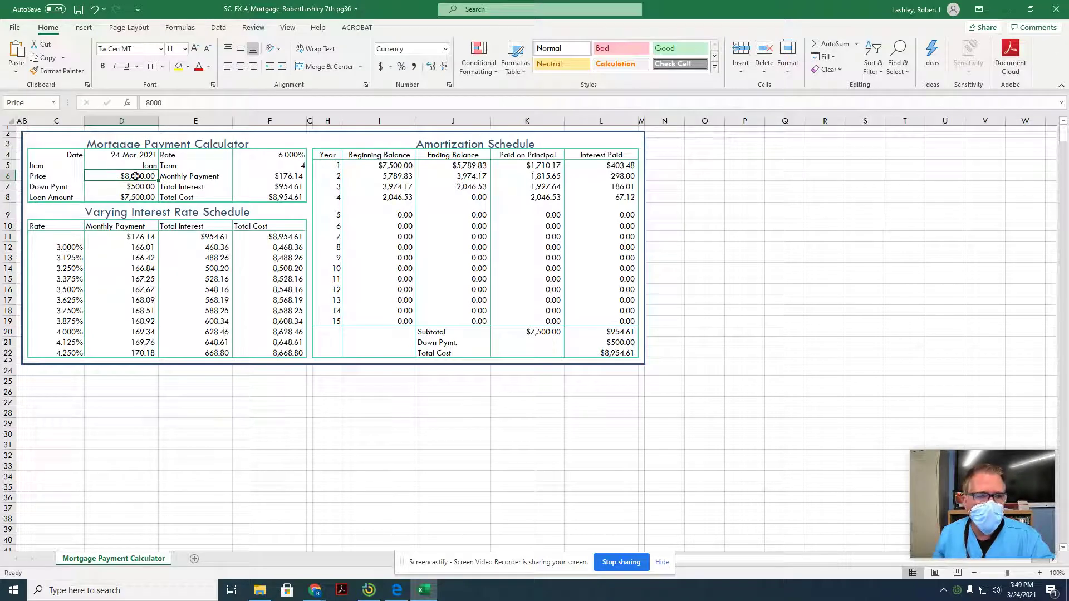
pyautogui.write('5000')
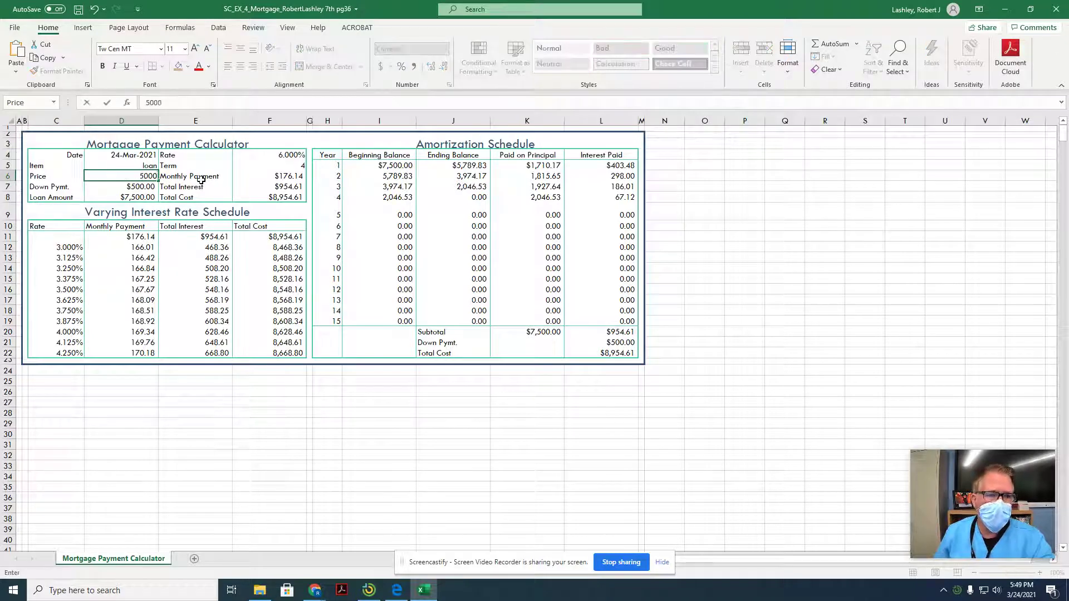
pyautogui.press('Return')
pyautogui.press('Delete')
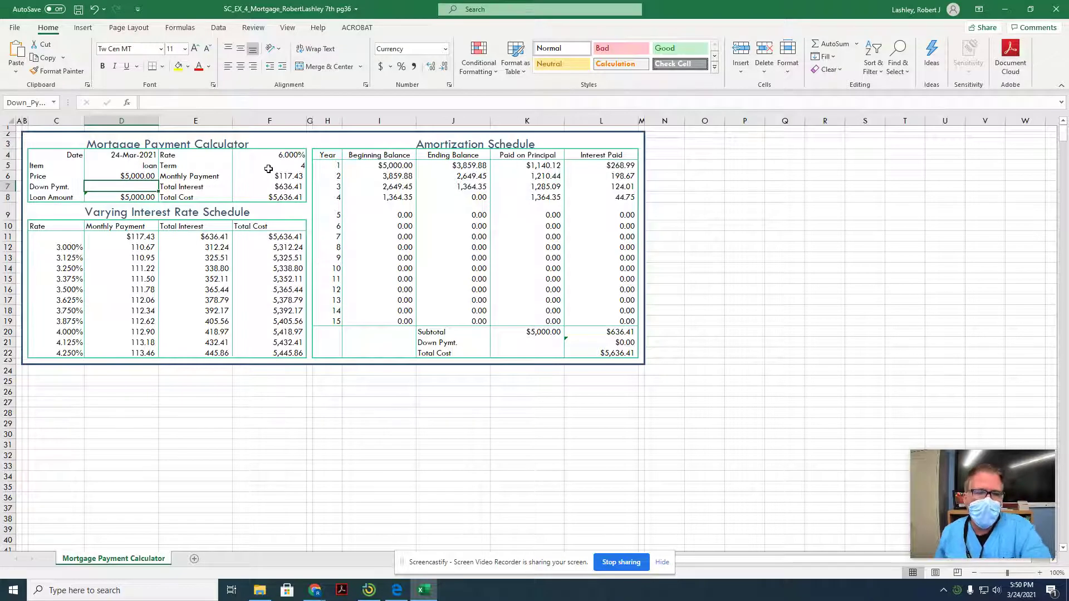
# Step: Try a 25% rate, inspect the Total Cost formula in F8, then set the rate to 5%
pyautogui.click(275, 157)
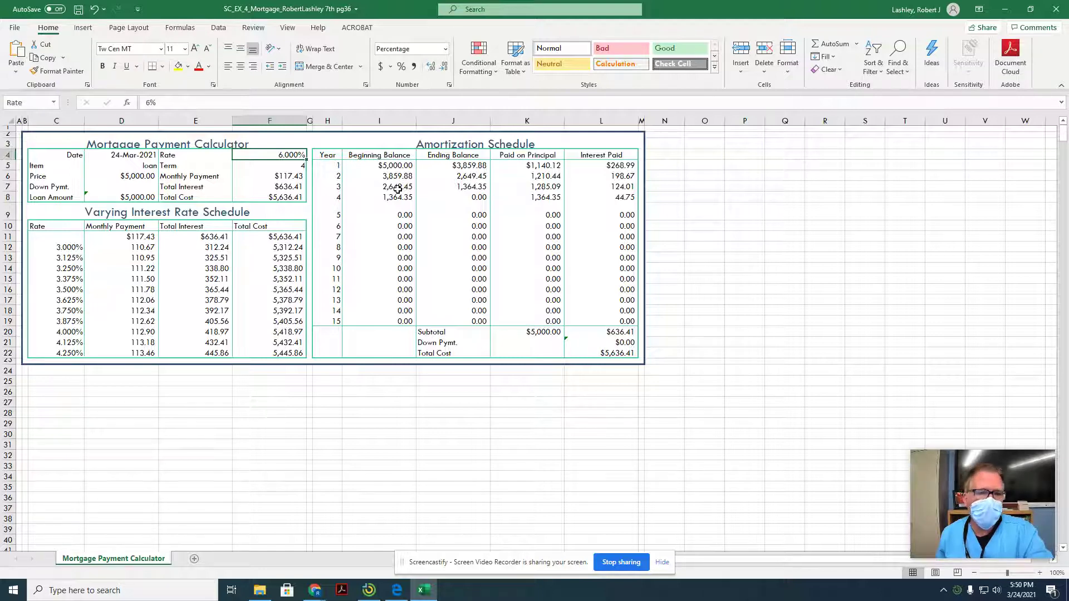
pyautogui.write('25')
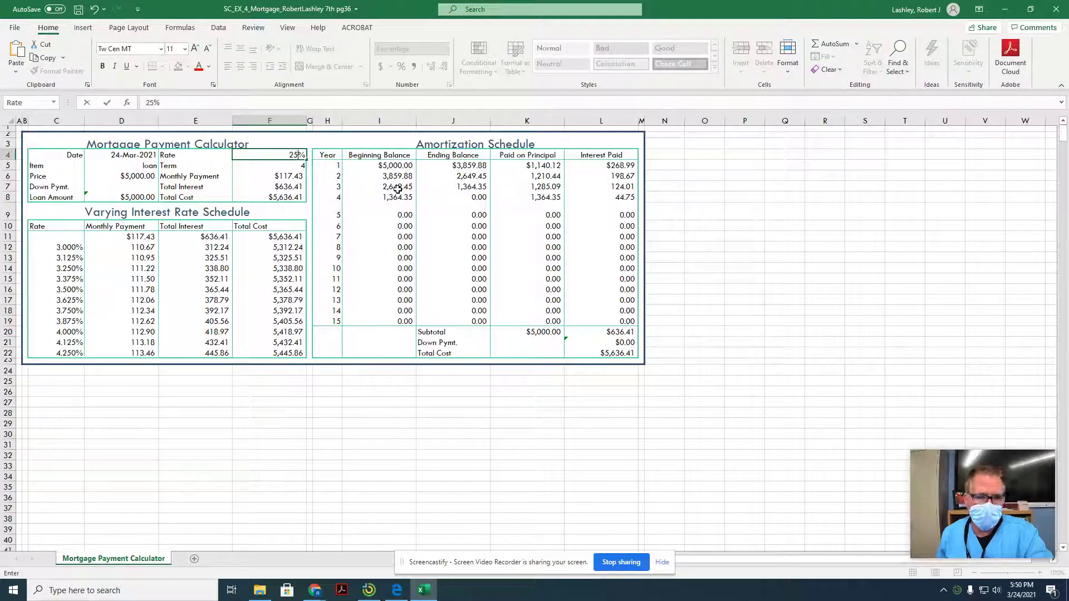
pyautogui.press('Return')
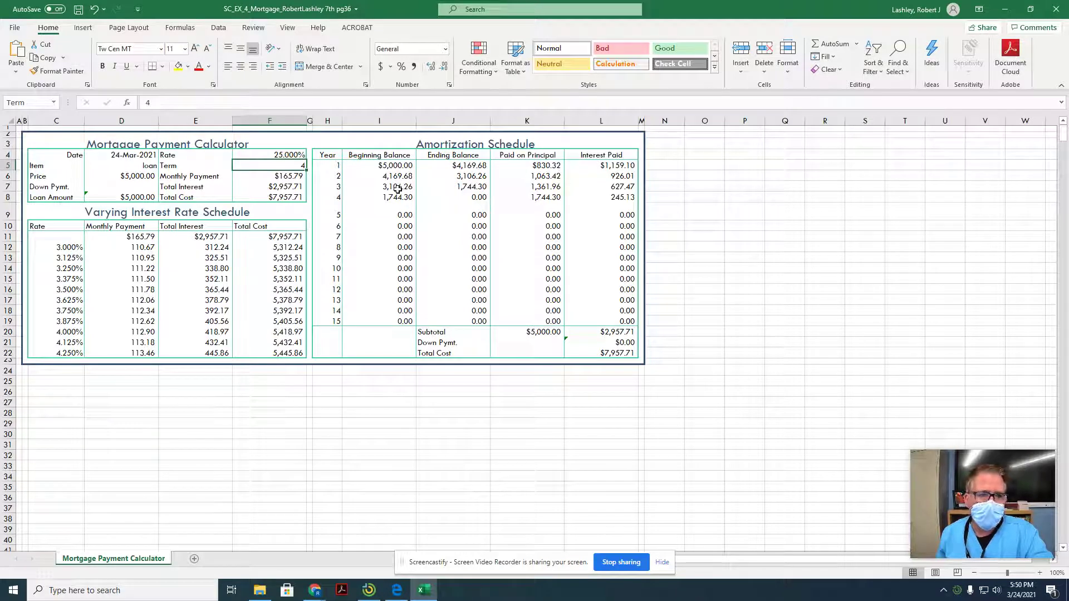
pyautogui.click(261, 199)
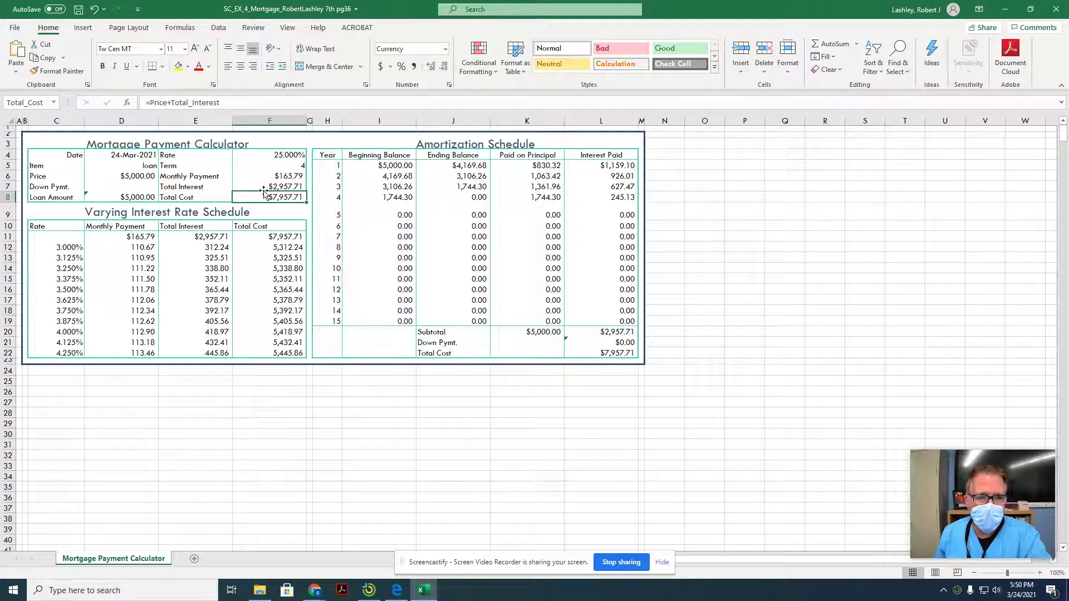
pyautogui.click(291, 156)
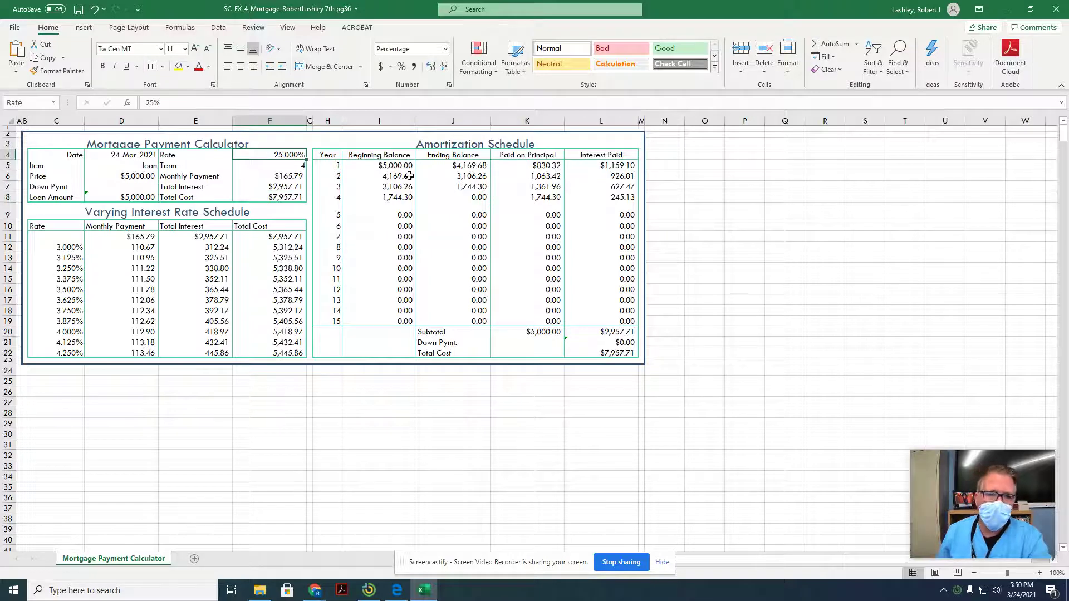
pyautogui.write('5')
pyautogui.press('Return')
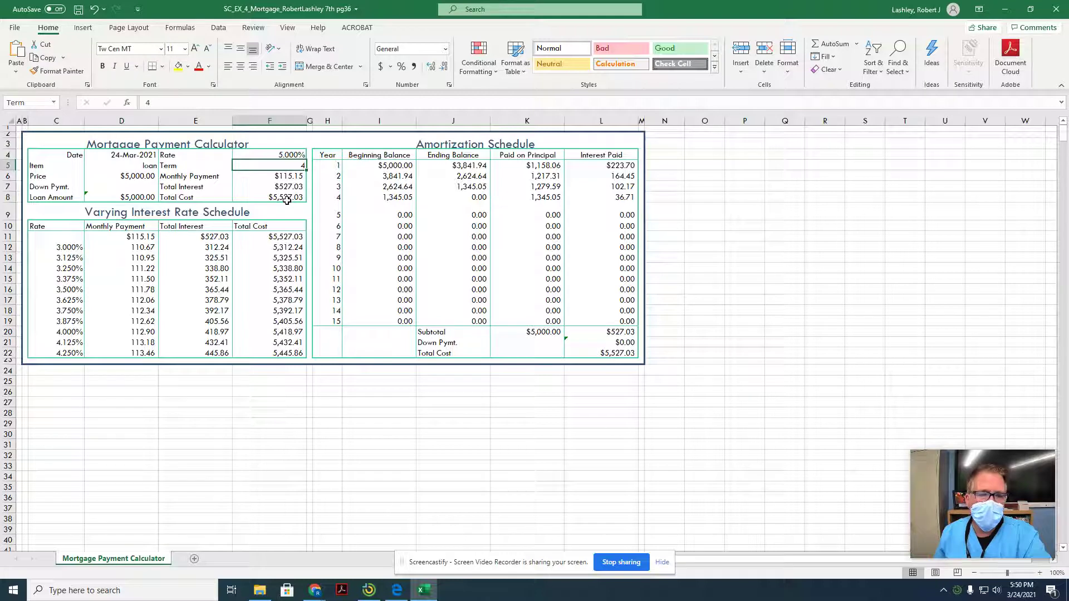
pyautogui.click(285, 156)
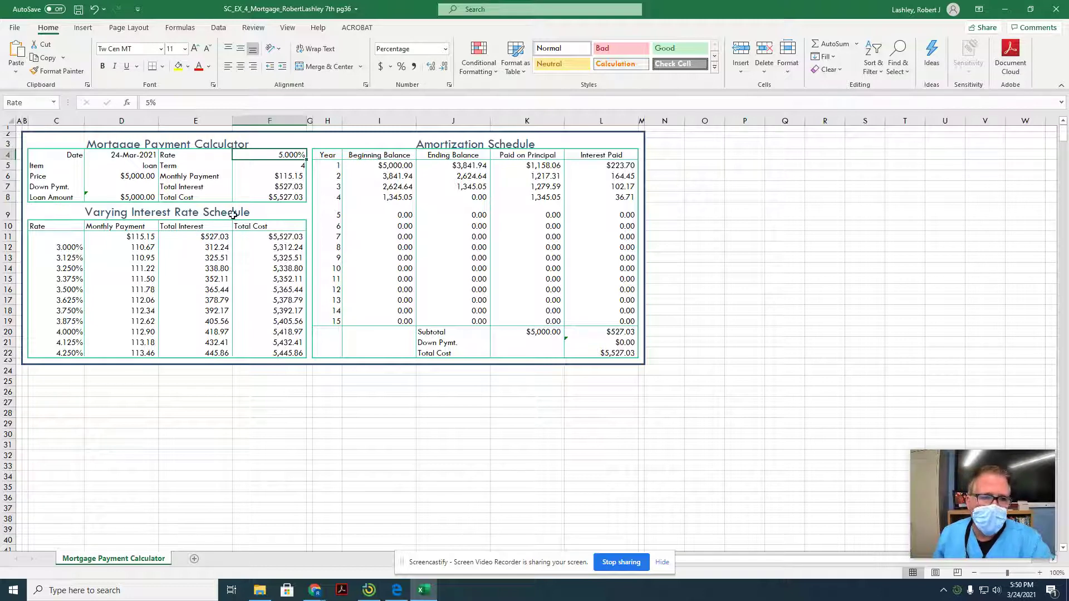
# Step: Enter car as the item with a $30,000 price and $500 down payment
pyautogui.click(137, 165)
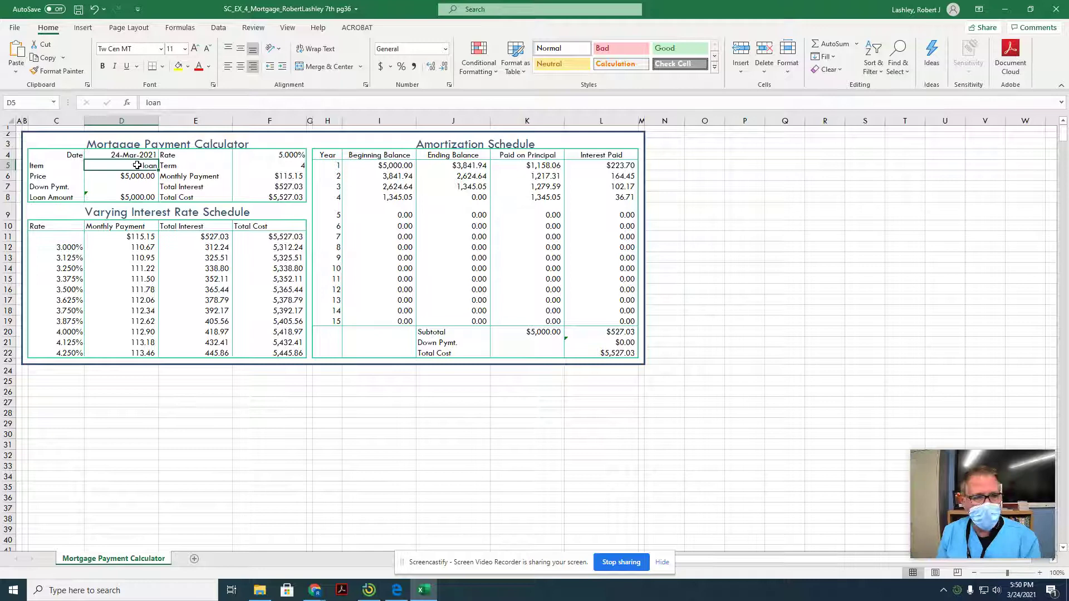
pyautogui.write('car')
pyautogui.press('Return')
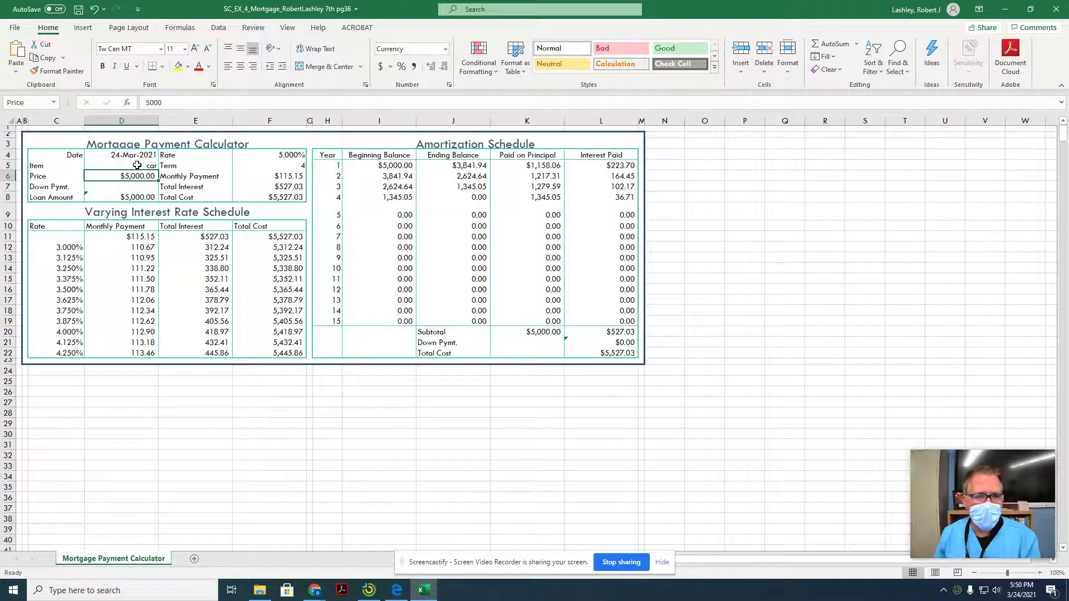
pyautogui.write('30000')
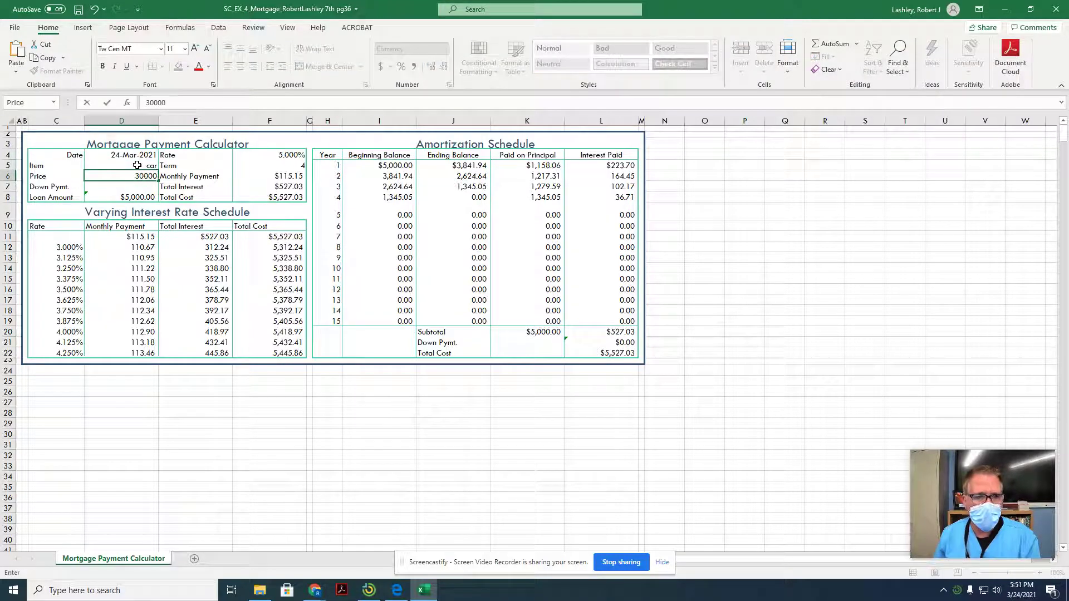
pyautogui.press('Return')
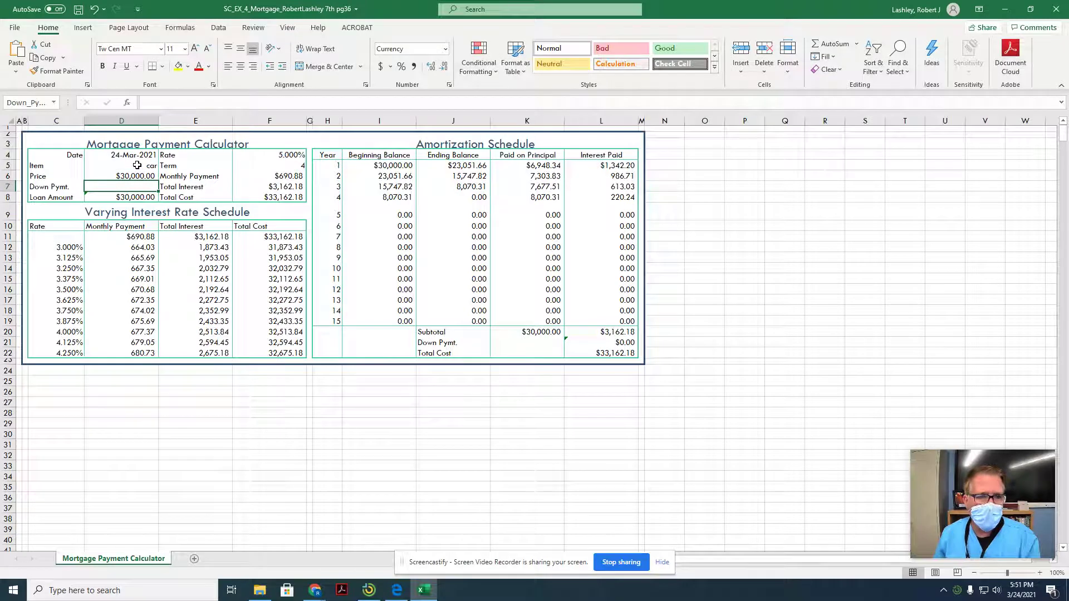
pyautogui.write('500')
pyautogui.press('Return')
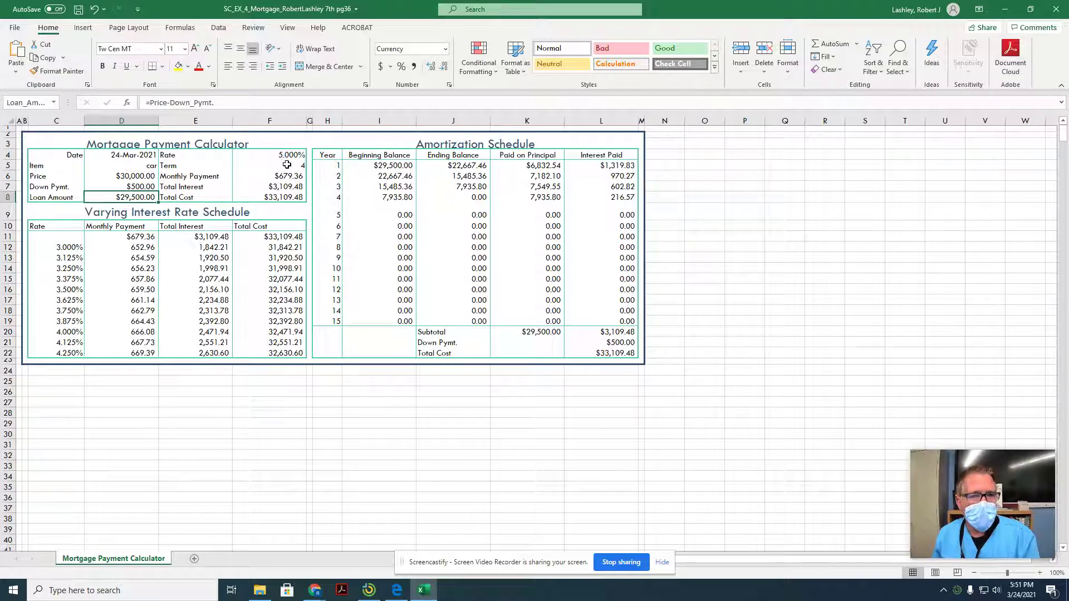
# Step: Try a 5-year term and an 8% interest rate
pyautogui.click(285, 165)
pyautogui.write('5')
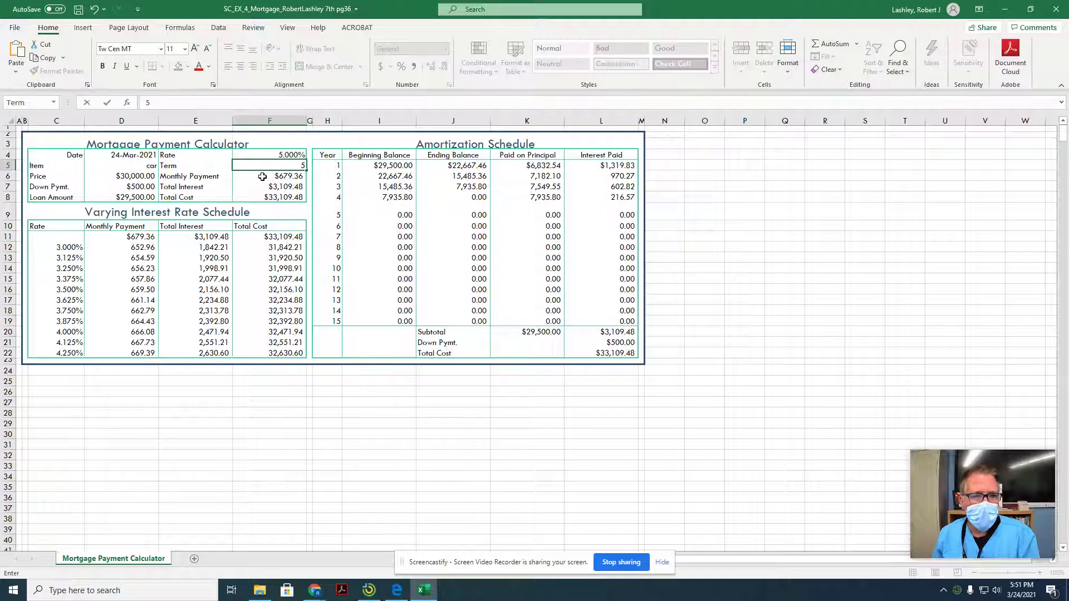
pyautogui.press('Return')
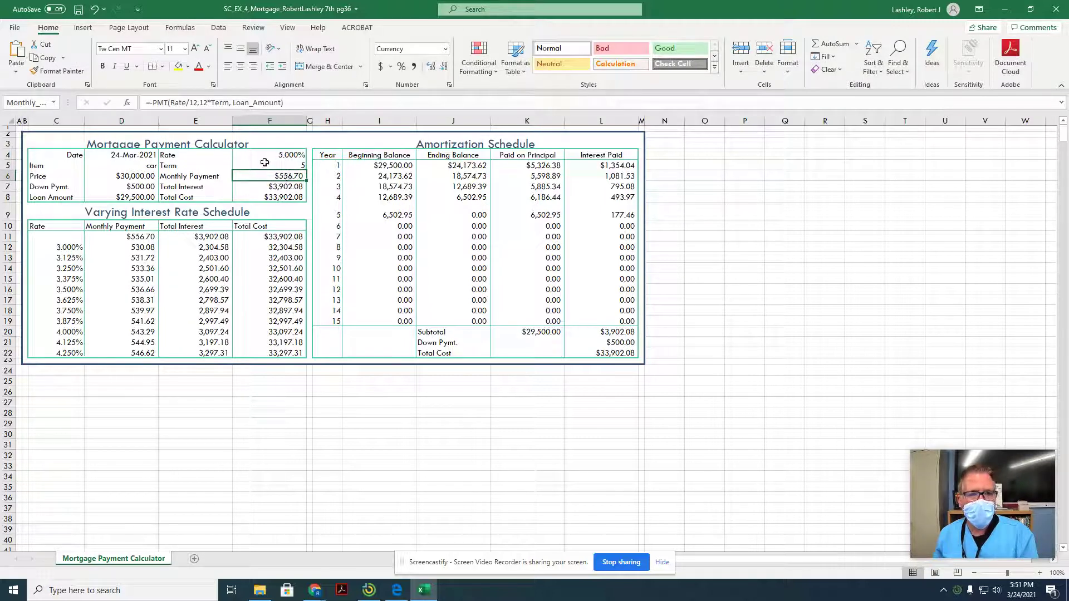
pyautogui.click(286, 154)
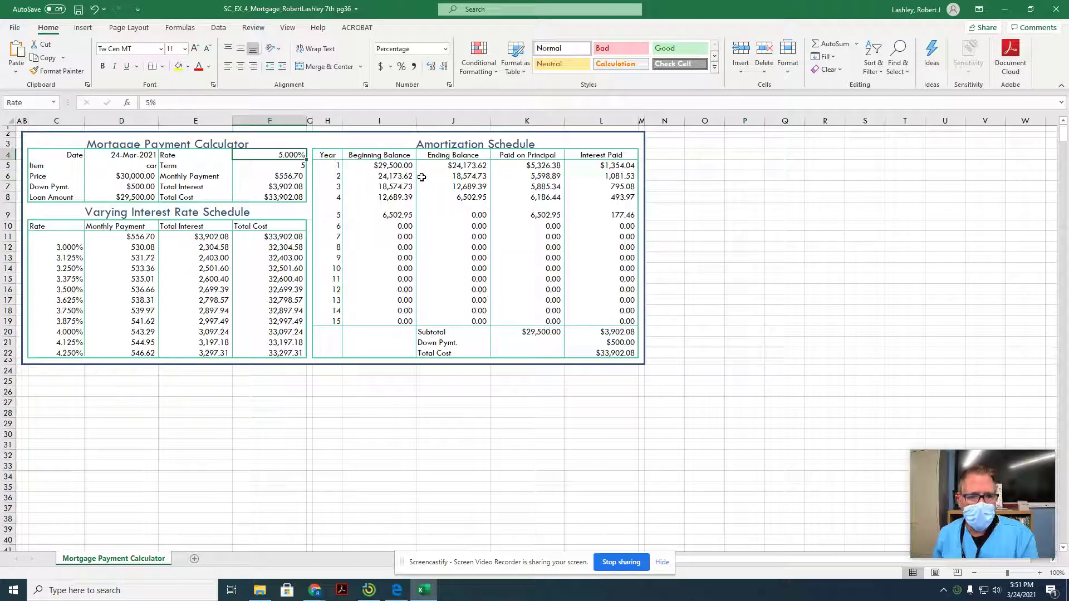
pyautogui.write('8')
pyautogui.press('Return')
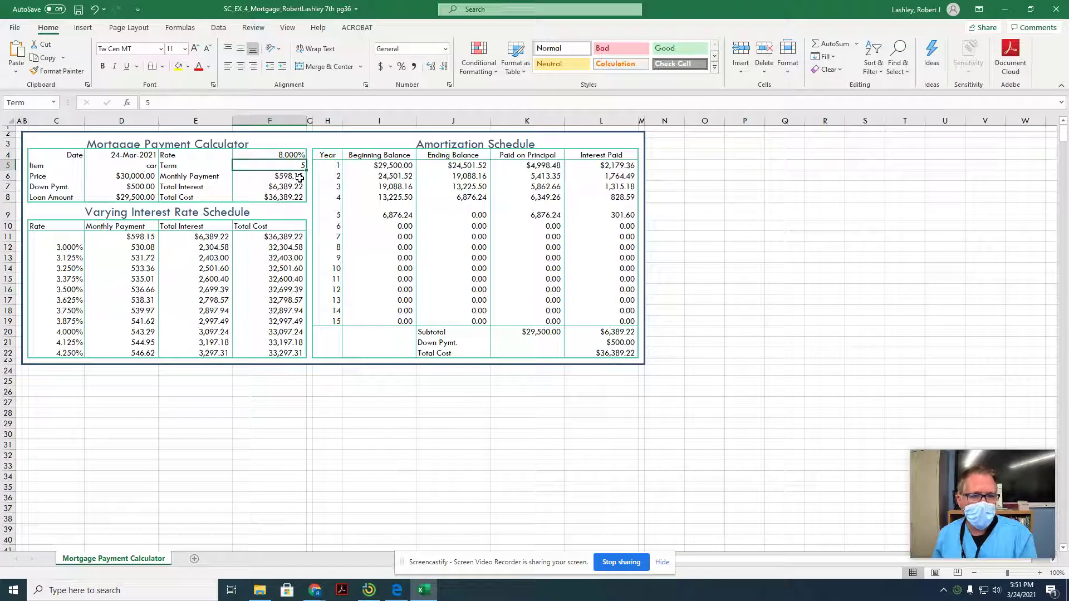
# Step: Change the rate to 12% and the term to 7 years, checking the Monthly Payment formula
pyautogui.click(281, 152)
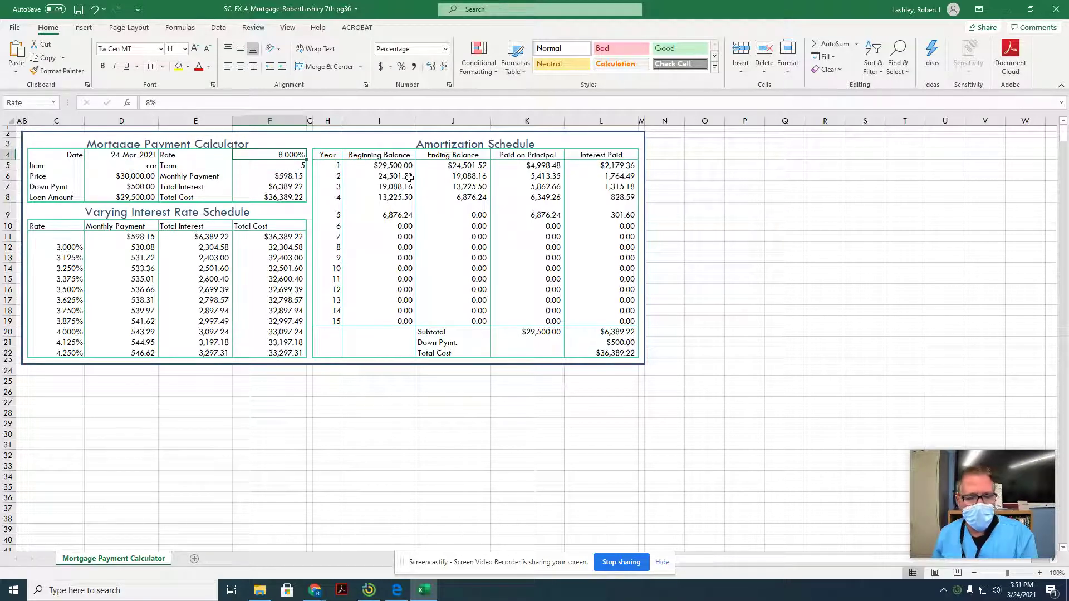
pyautogui.write('120')
pyautogui.press('BackSpace')
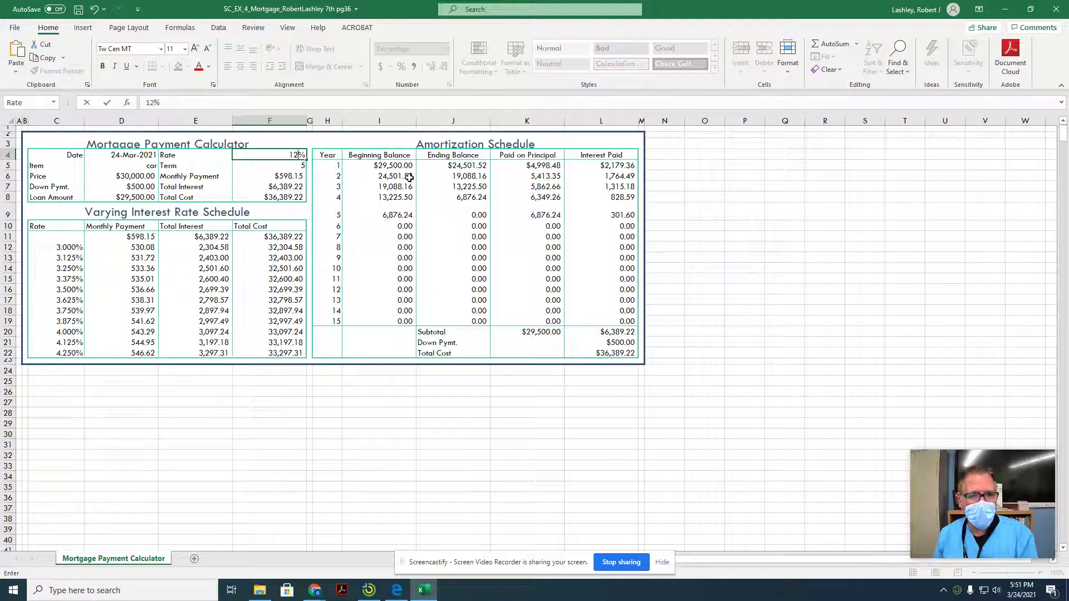
pyautogui.press('Return')
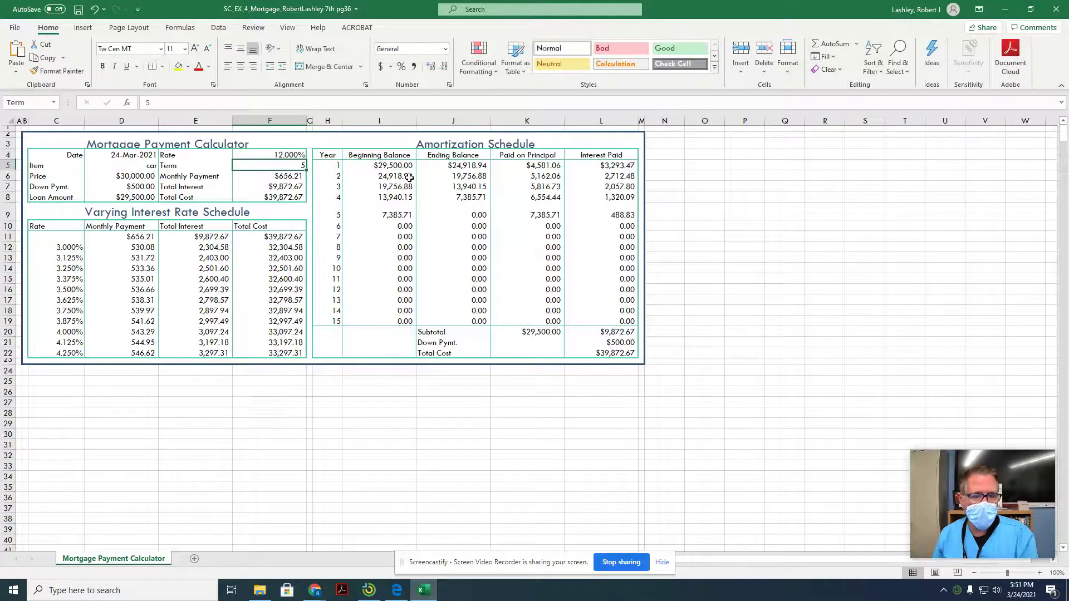
pyautogui.click(273, 176)
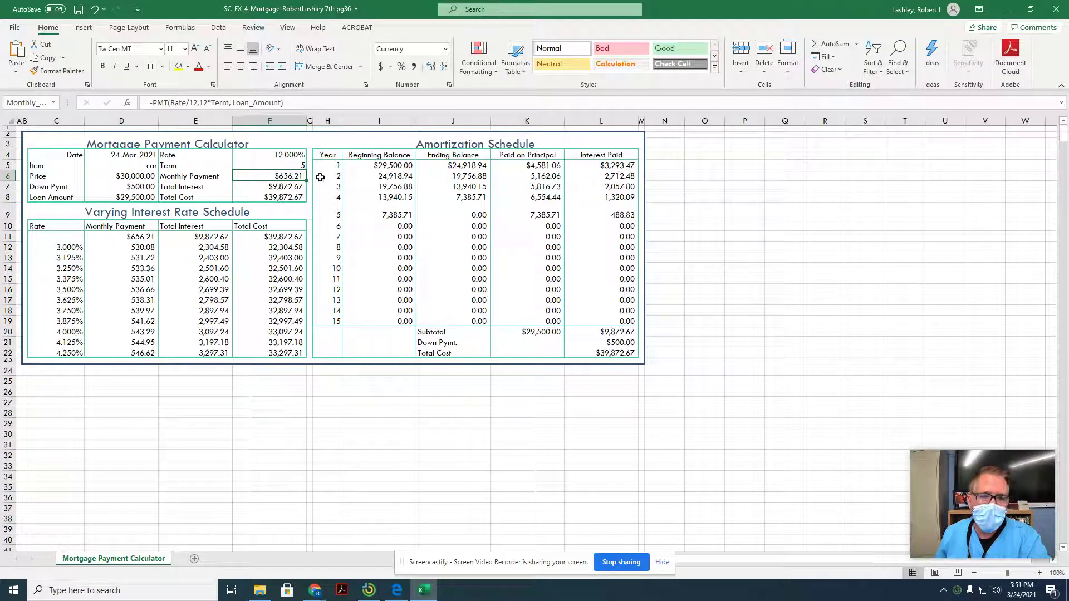
pyautogui.click(290, 166)
pyautogui.write('7')
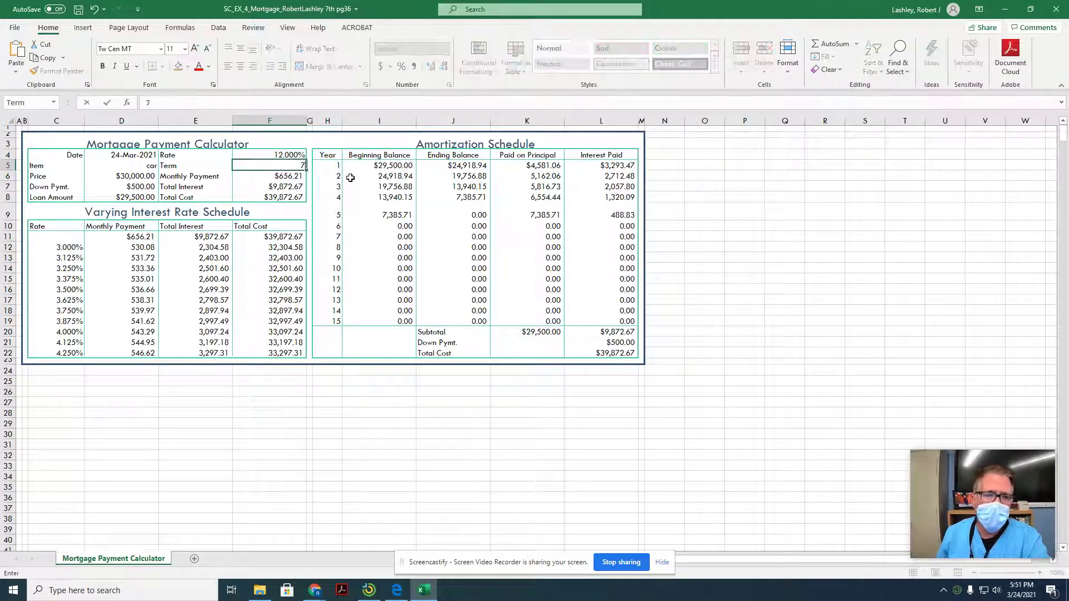
pyautogui.press('Return')
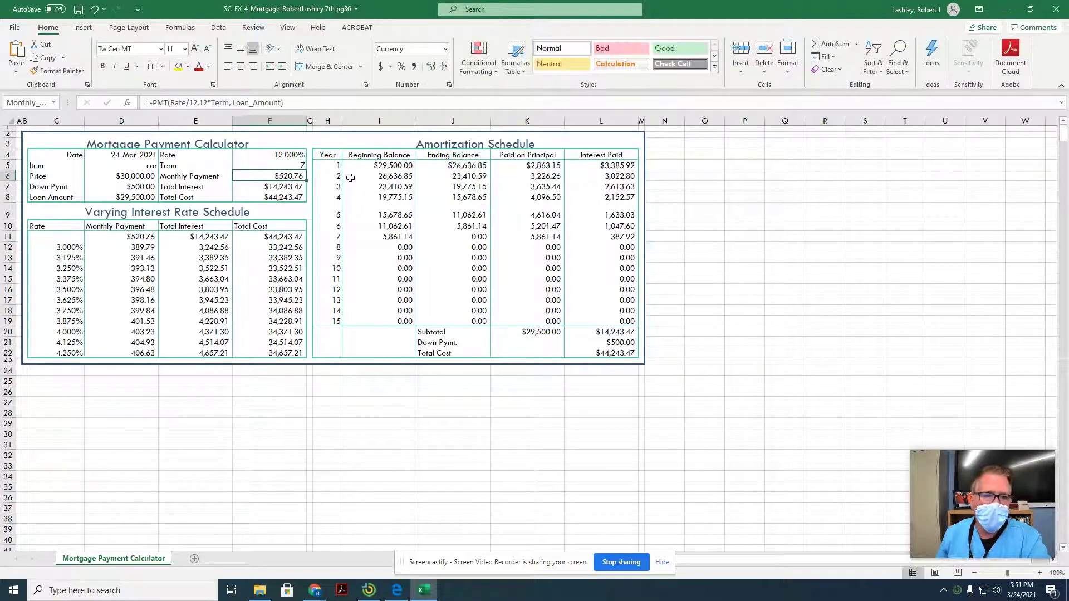
# Step: Inspect the Total Interest, Price, Loan Amount, Total Cost, Rate and Monthly Payment cells
pyautogui.click(271, 188)
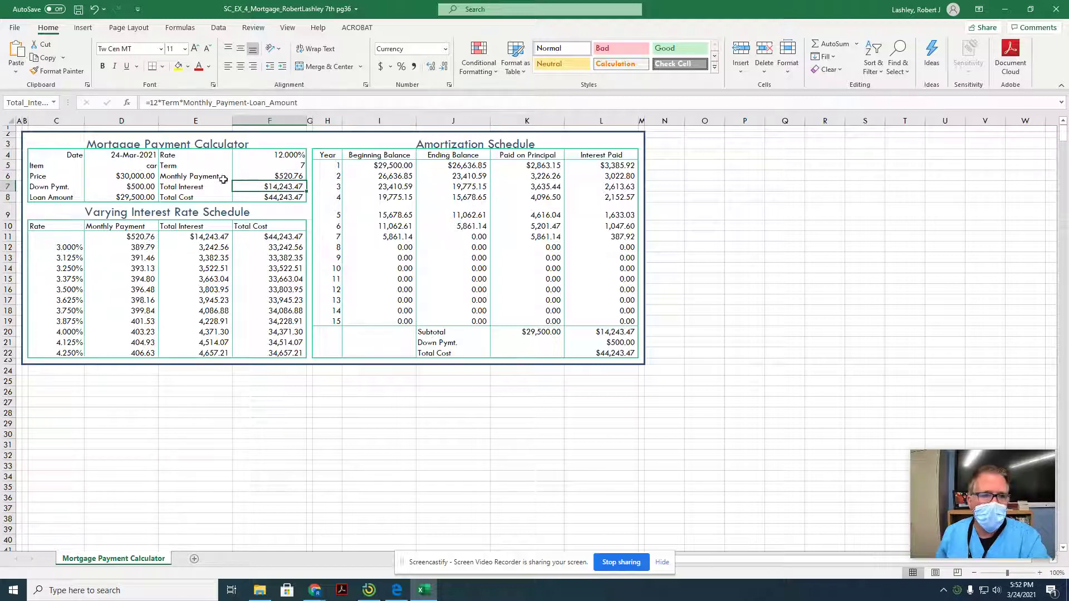
pyautogui.click(147, 176)
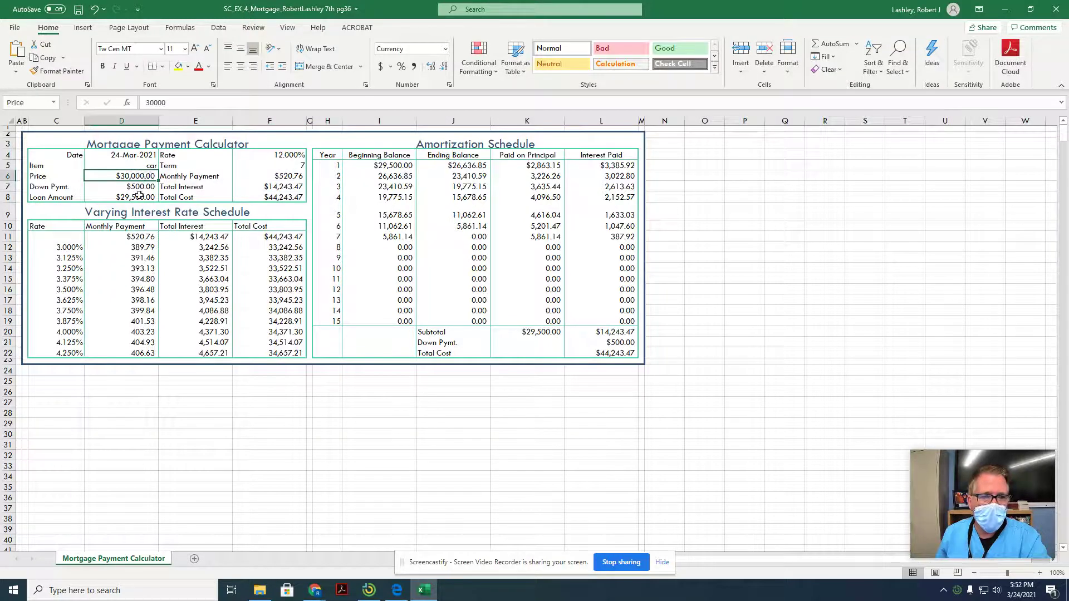
pyautogui.click(139, 198)
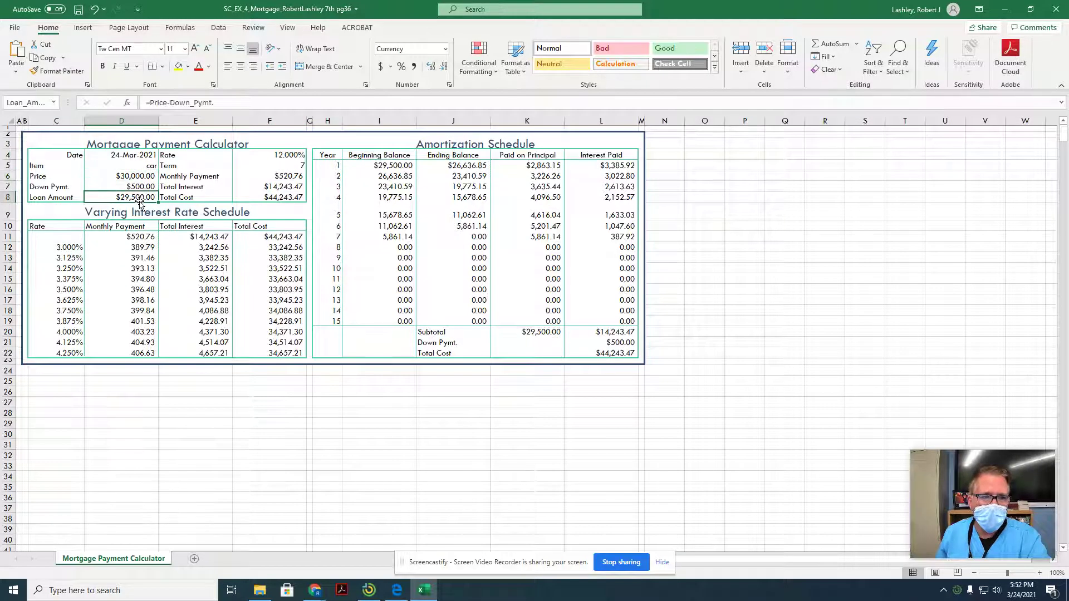
pyautogui.click(278, 199)
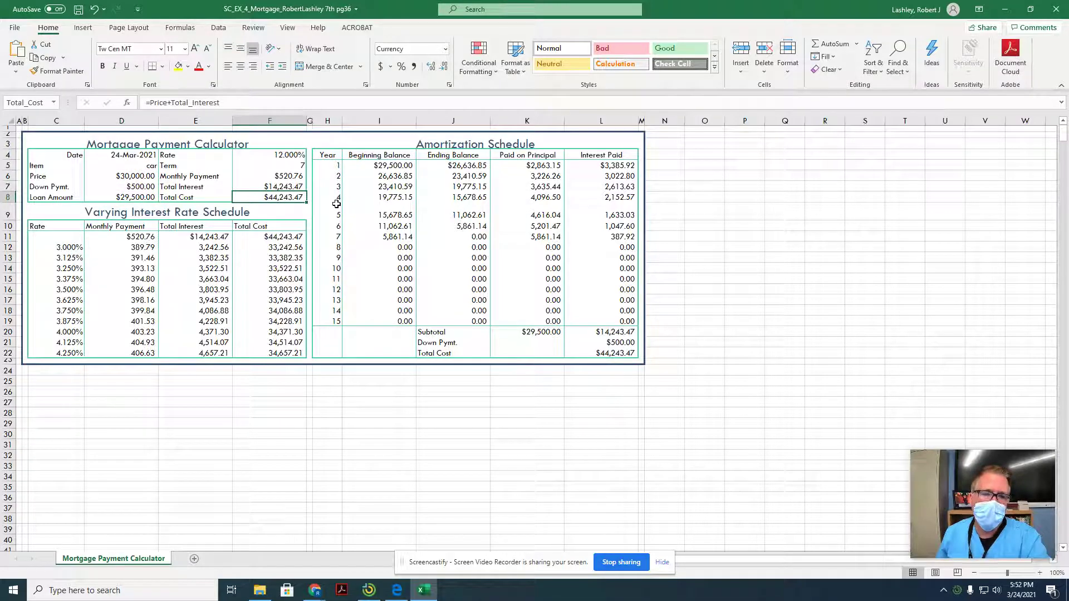
pyautogui.click(264, 156)
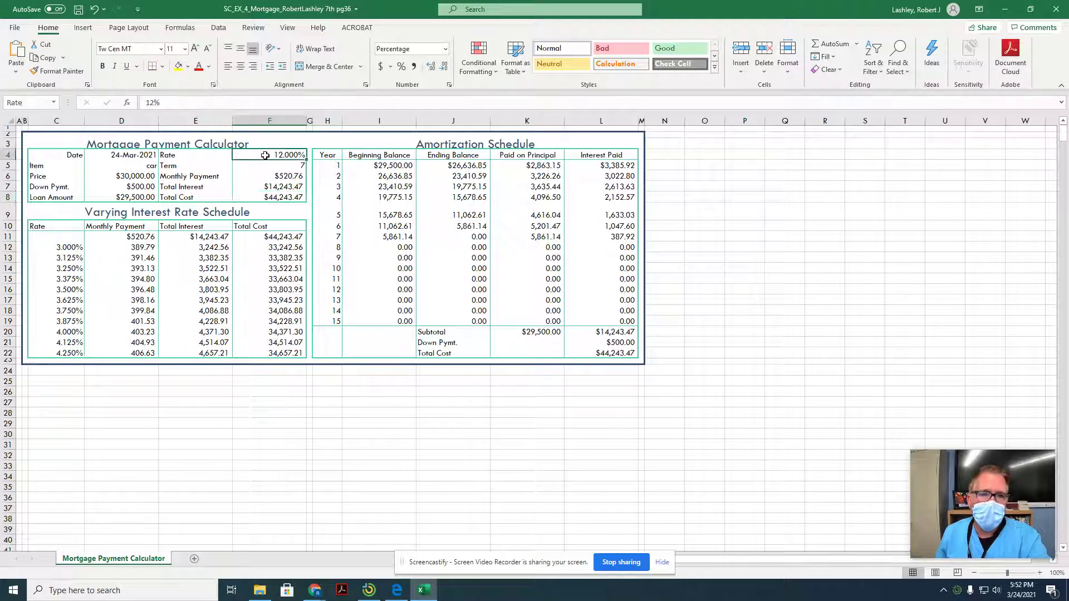
pyautogui.click(289, 178)
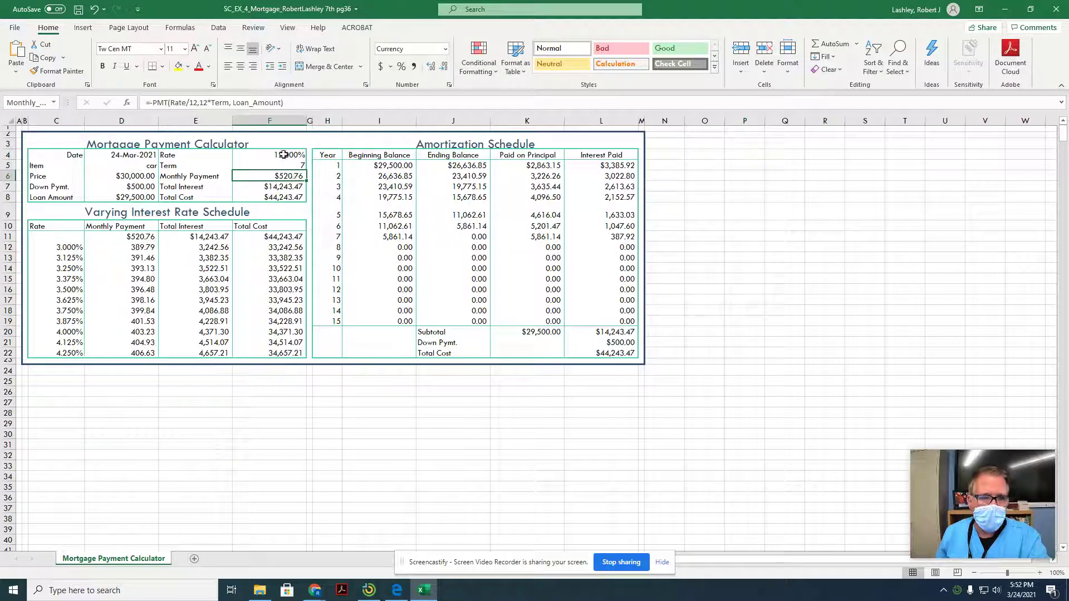
# Step: Try a 6% rate, then set the rate back to 12%
pyautogui.click(283, 154)
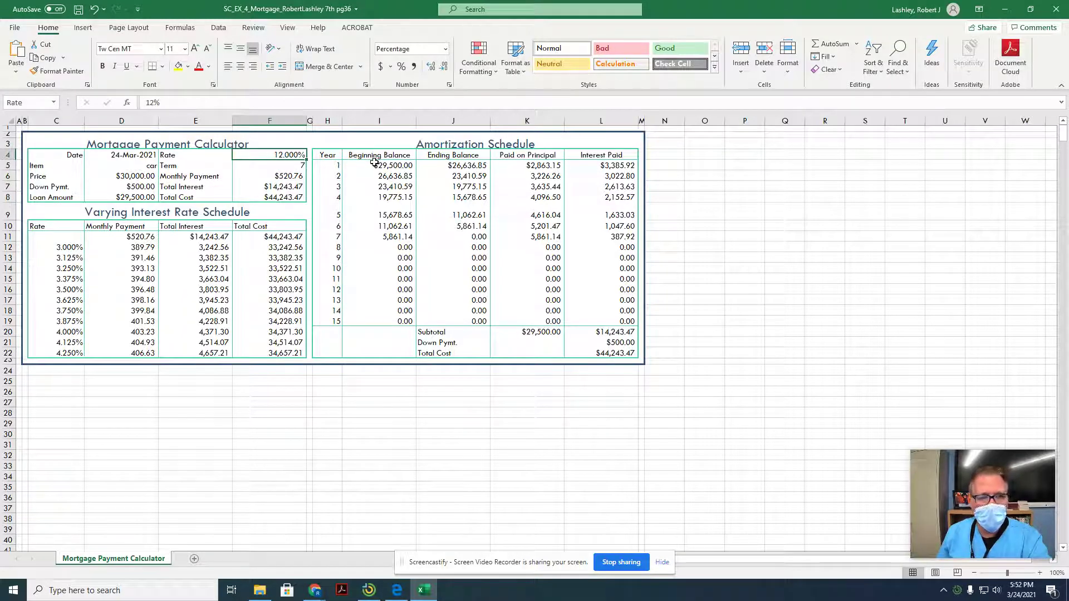
pyautogui.write('6')
pyautogui.press('Return')
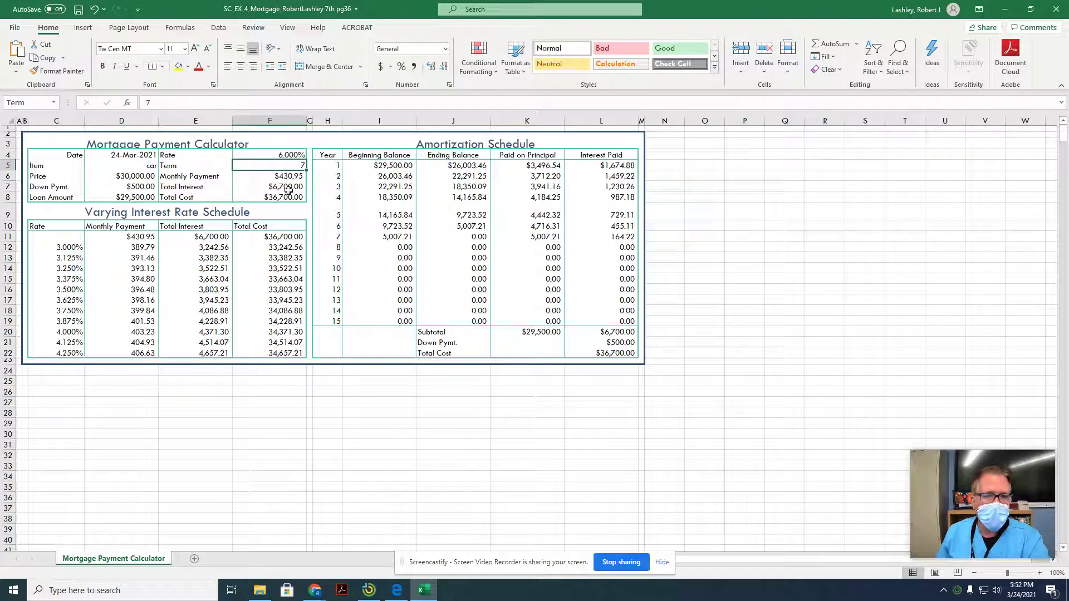
pyautogui.click(280, 151)
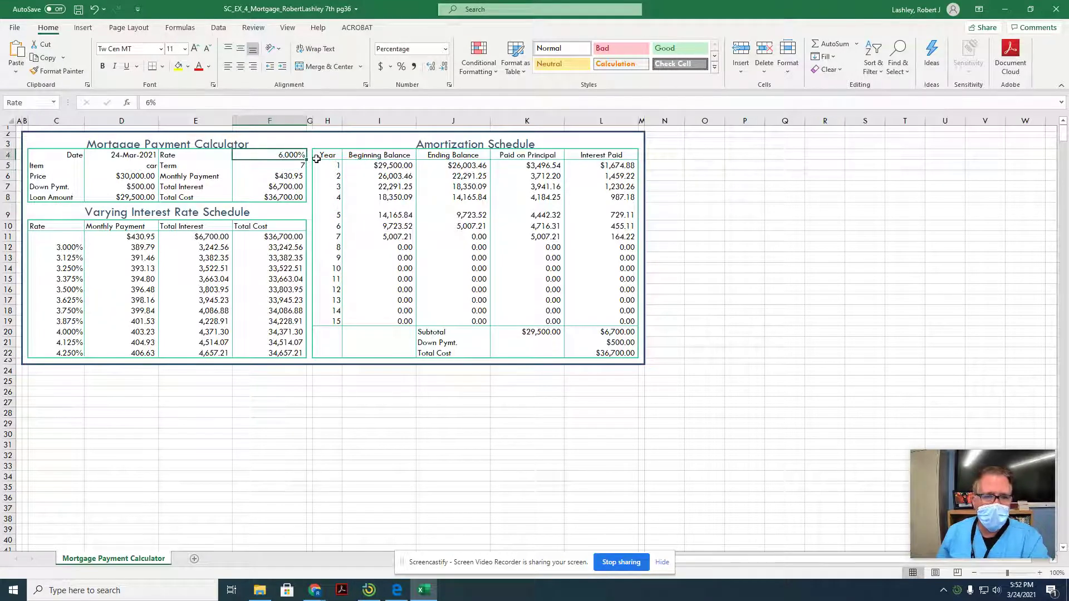
pyautogui.write('12')
pyautogui.press('Return')
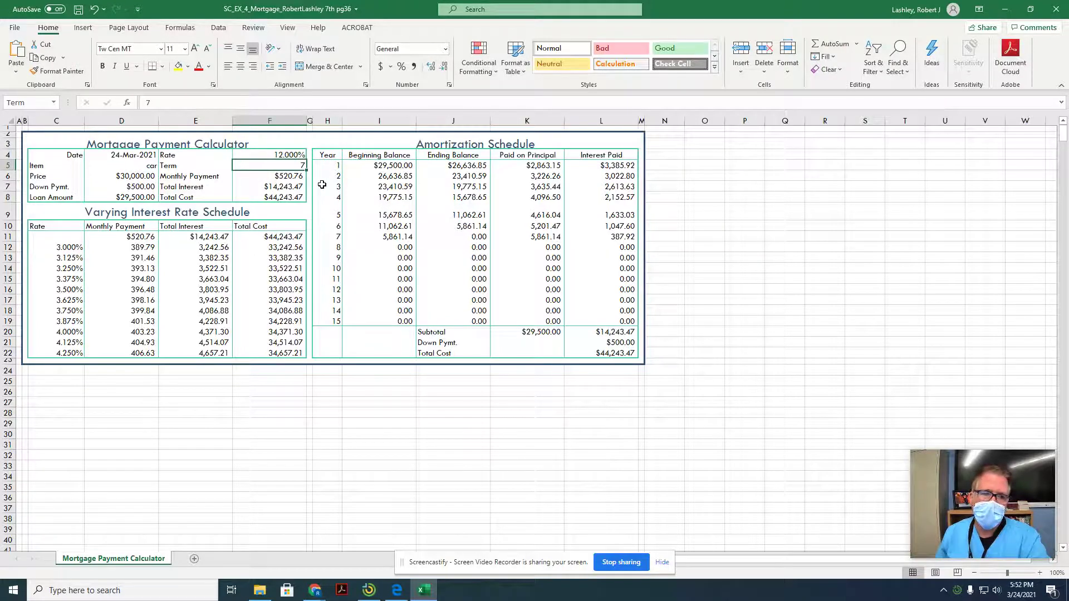
# Step: Enter House as the item with a $519,000 price and $115,000 down payment
pyautogui.click(134, 166)
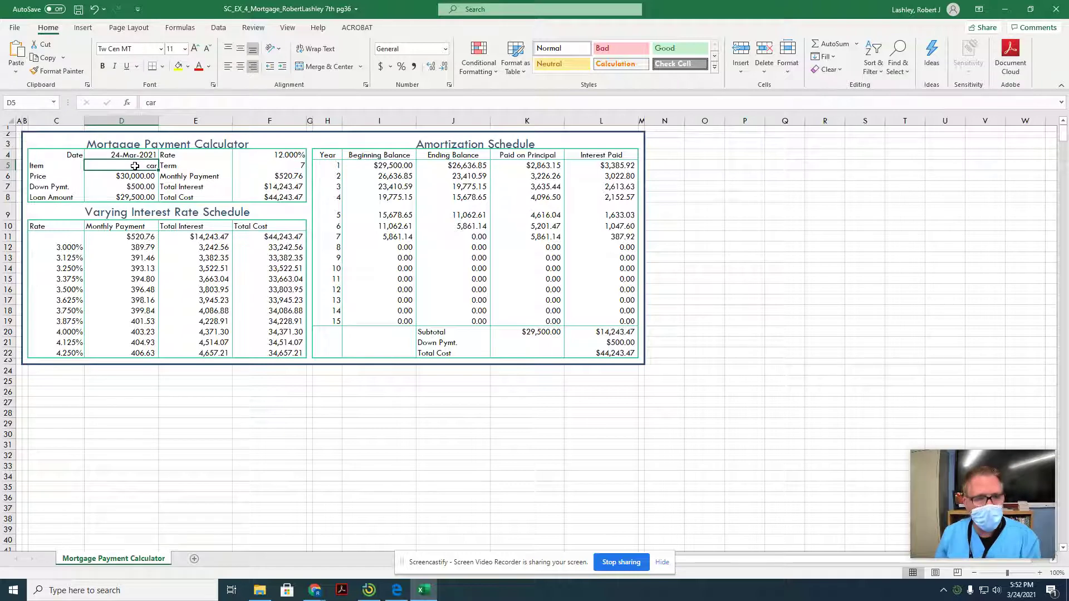
pyautogui.write('House')
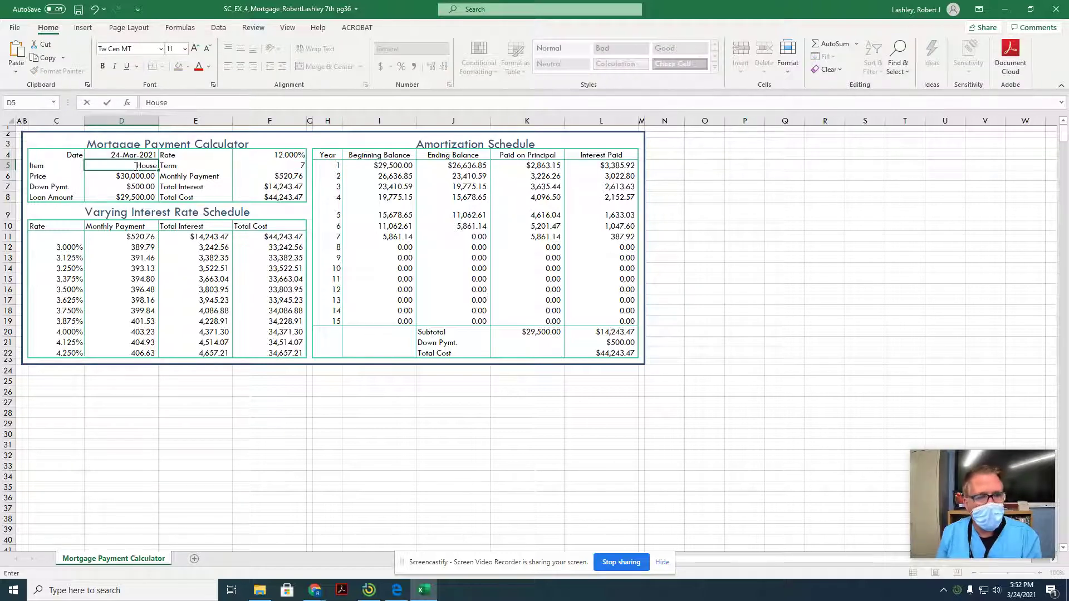
pyautogui.press('Return')
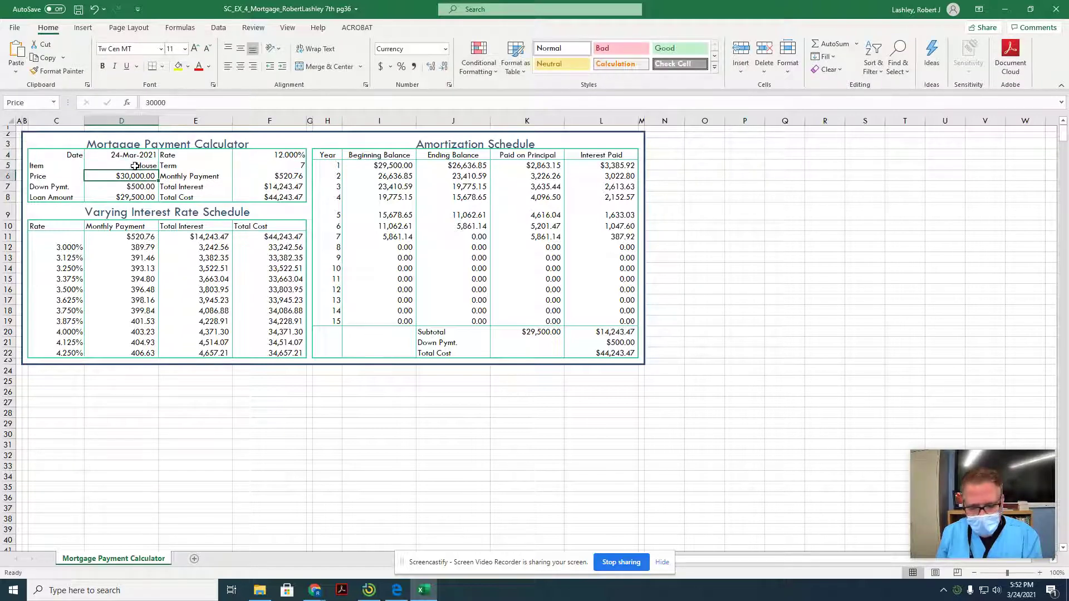
pyautogui.write('51')
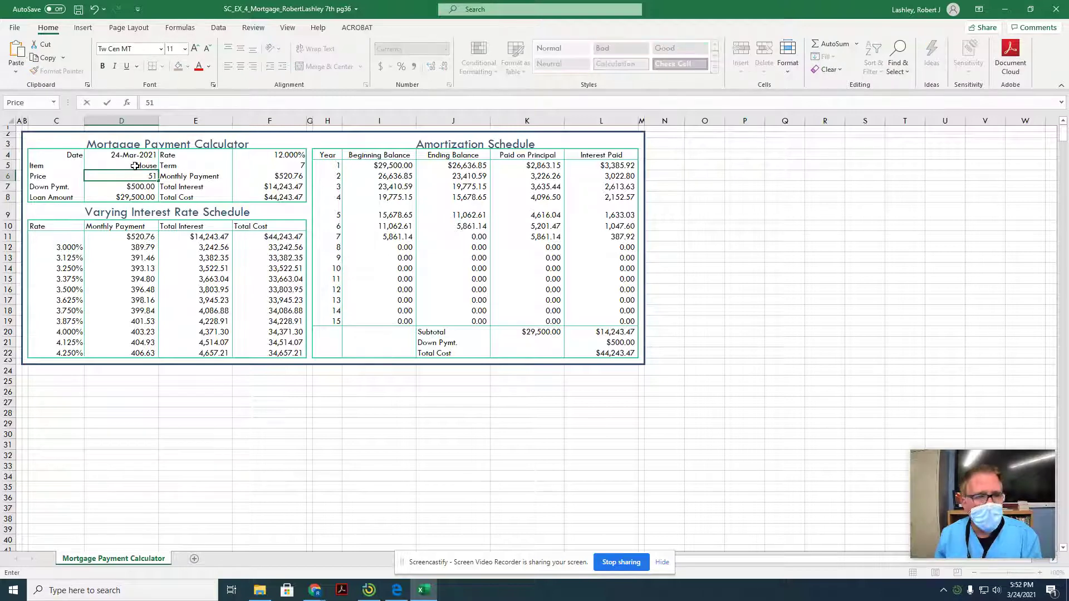
pyautogui.write('9,000')
pyautogui.press('Return')
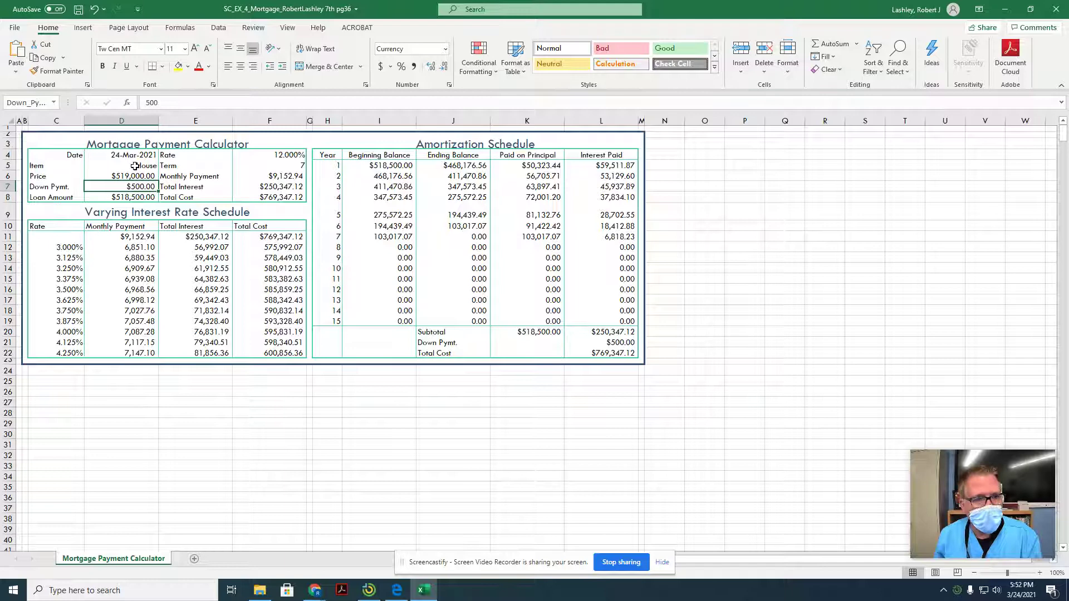
pyautogui.write('115,000')
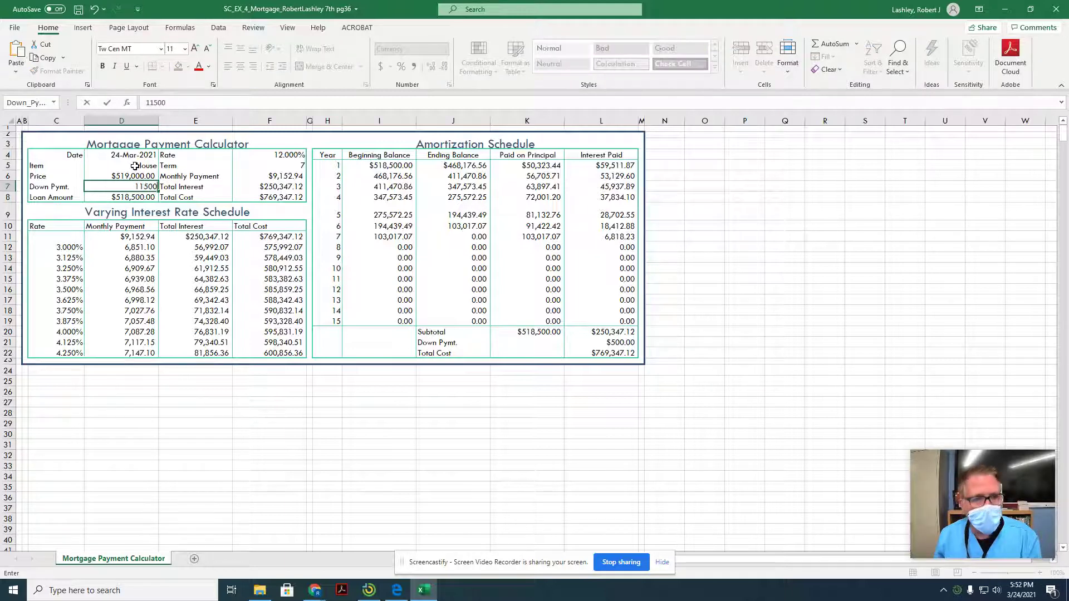
pyautogui.press('Return')
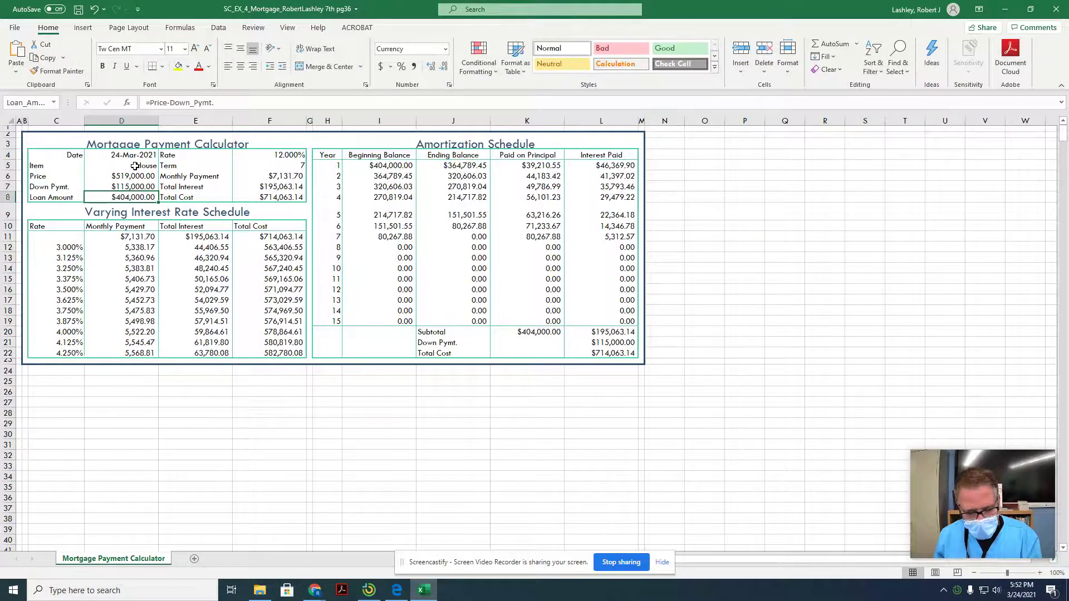
# Step: Set the interest rate to 3.875% and the term to 15 years
pyautogui.click(270, 156)
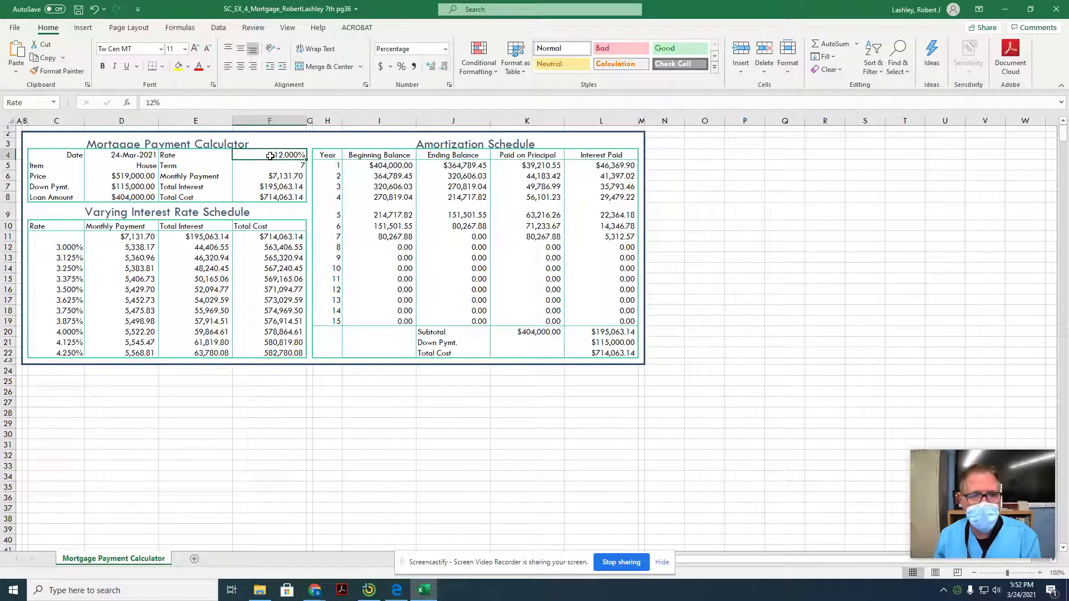
pyautogui.write('3.875')
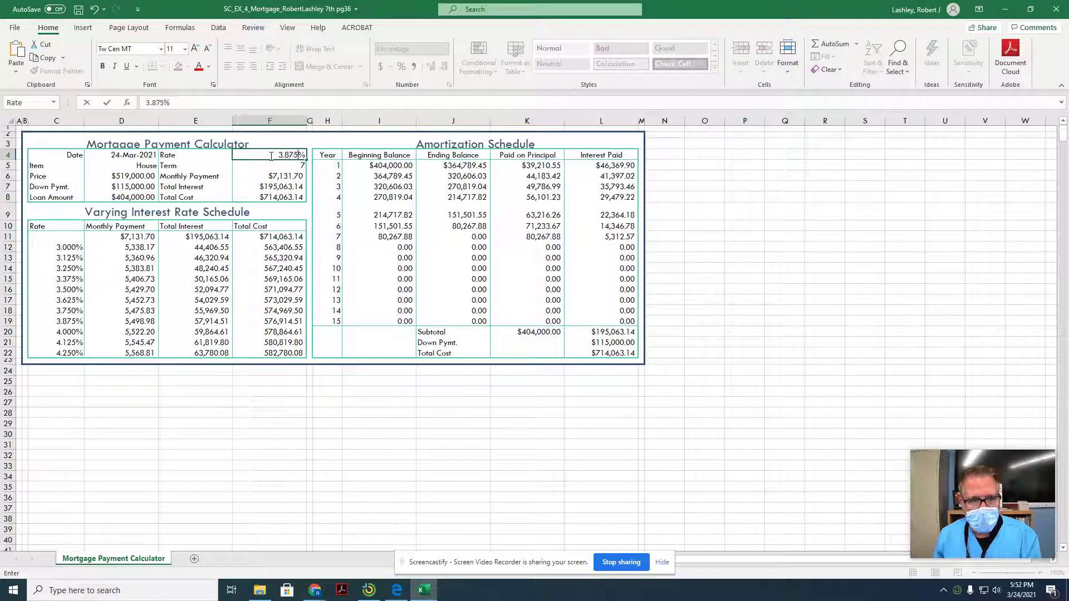
pyautogui.press('Return')
pyautogui.write('15')
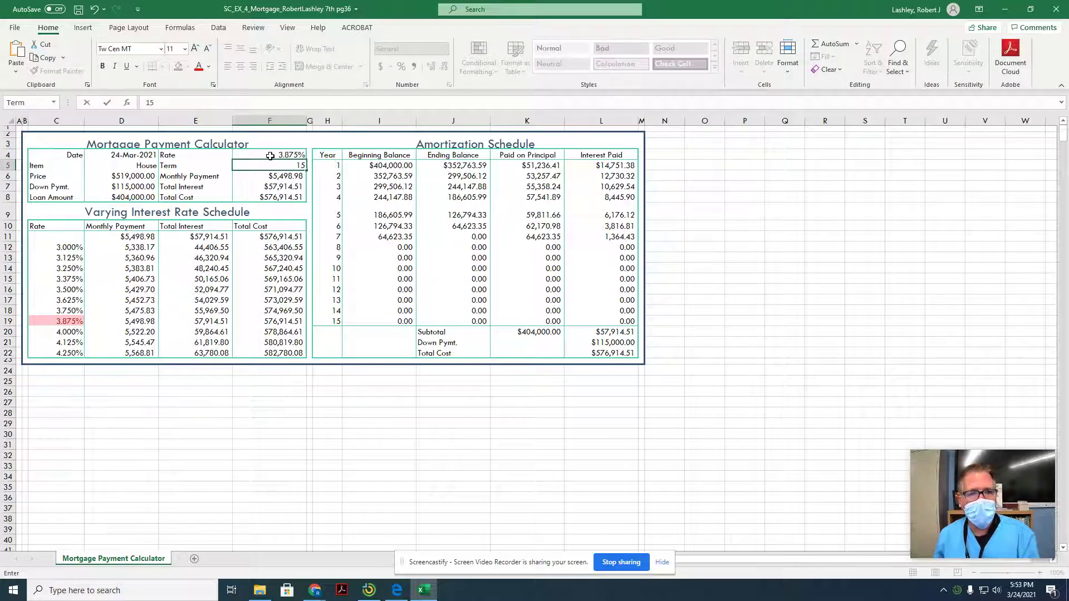
pyautogui.press('Return')
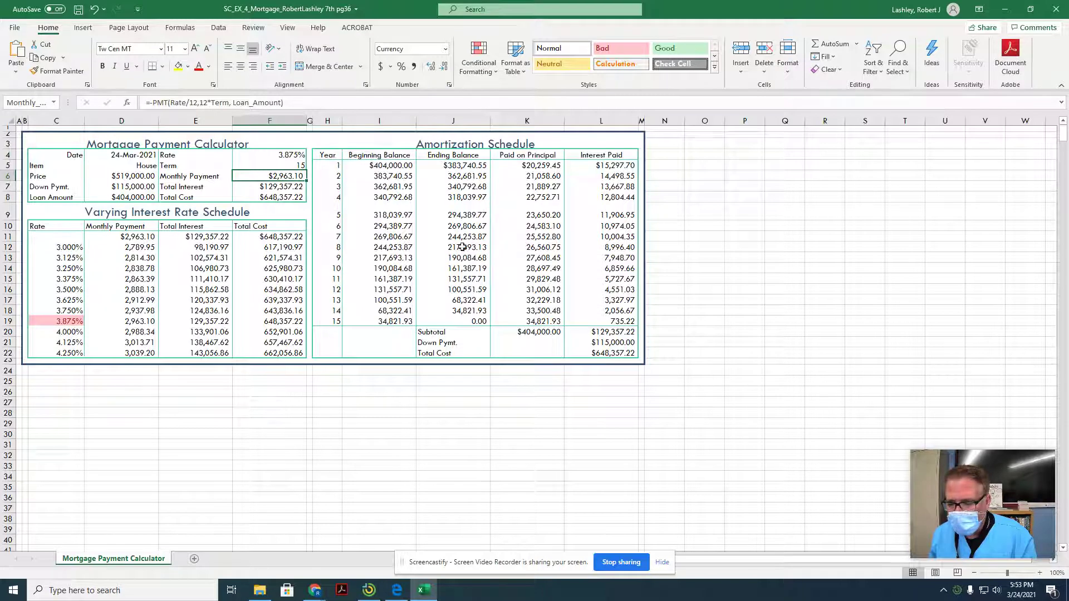
# Step: In Page Setup, fit the sheet to 1 page wide by 1 tall and print in black and white
pyautogui.click(128, 28)
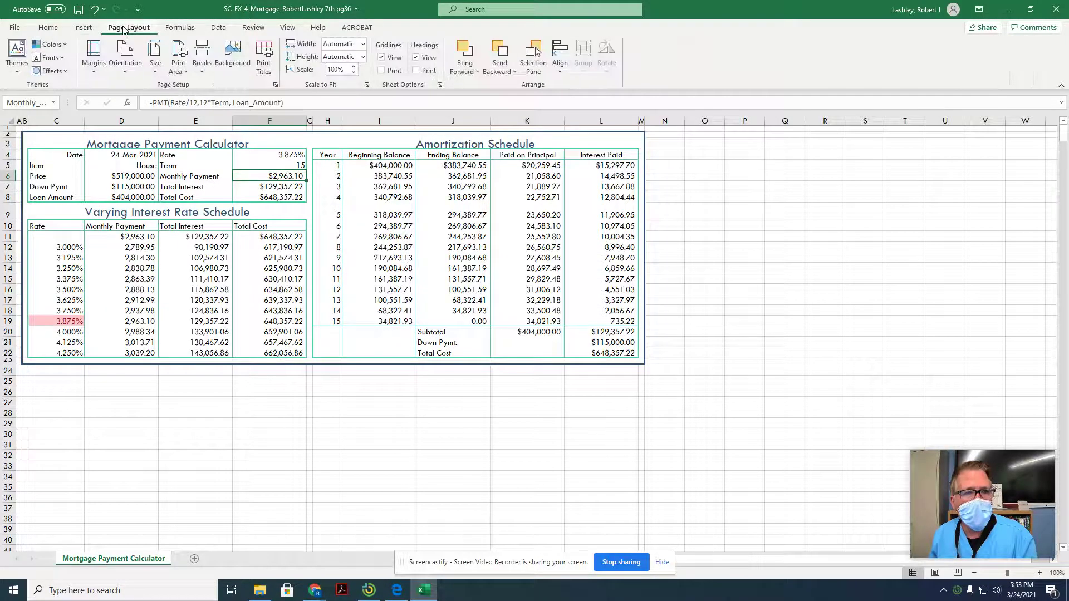
pyautogui.click(275, 86)
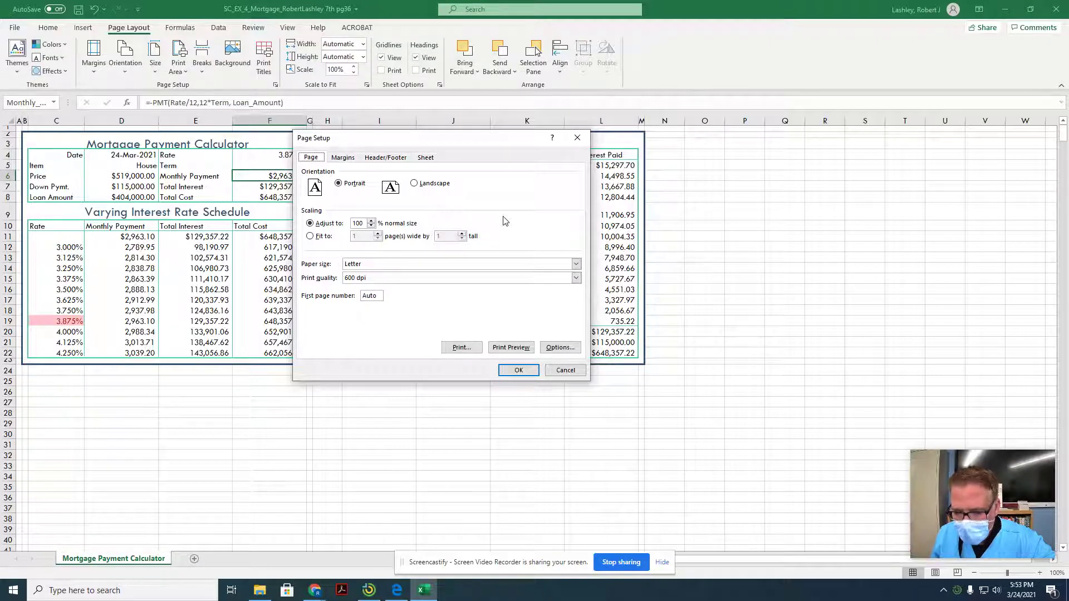
pyautogui.click(310, 236)
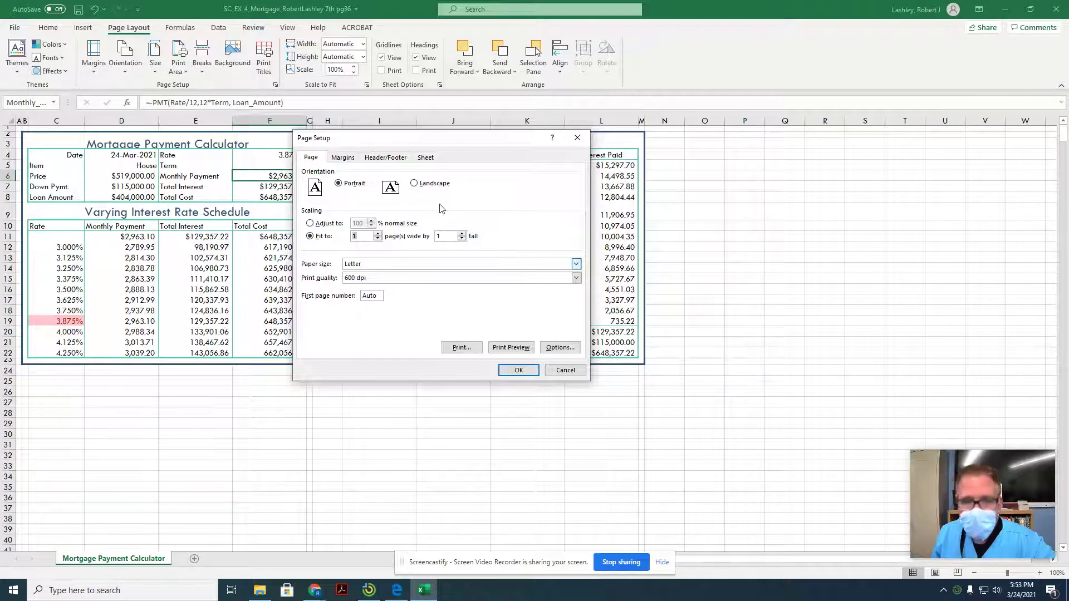
pyautogui.click(423, 159)
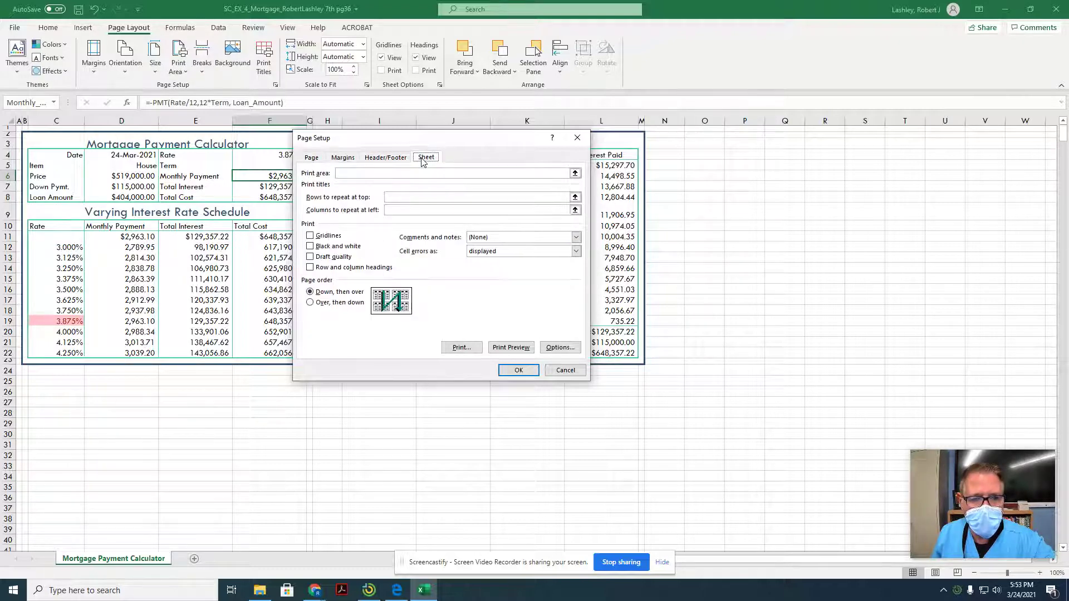
pyautogui.click(315, 246)
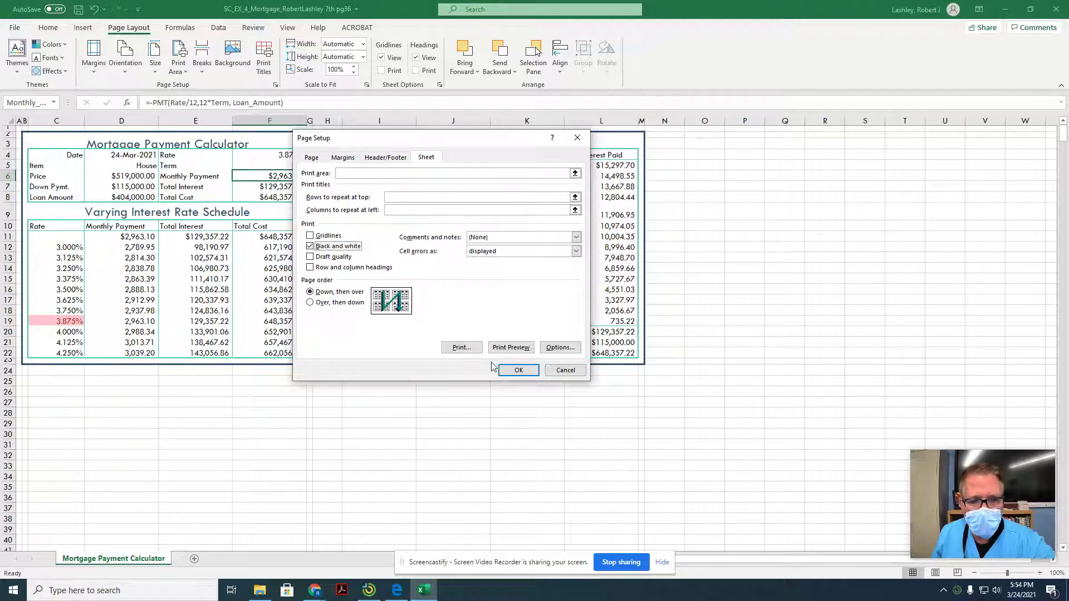
pyautogui.click(515, 371)
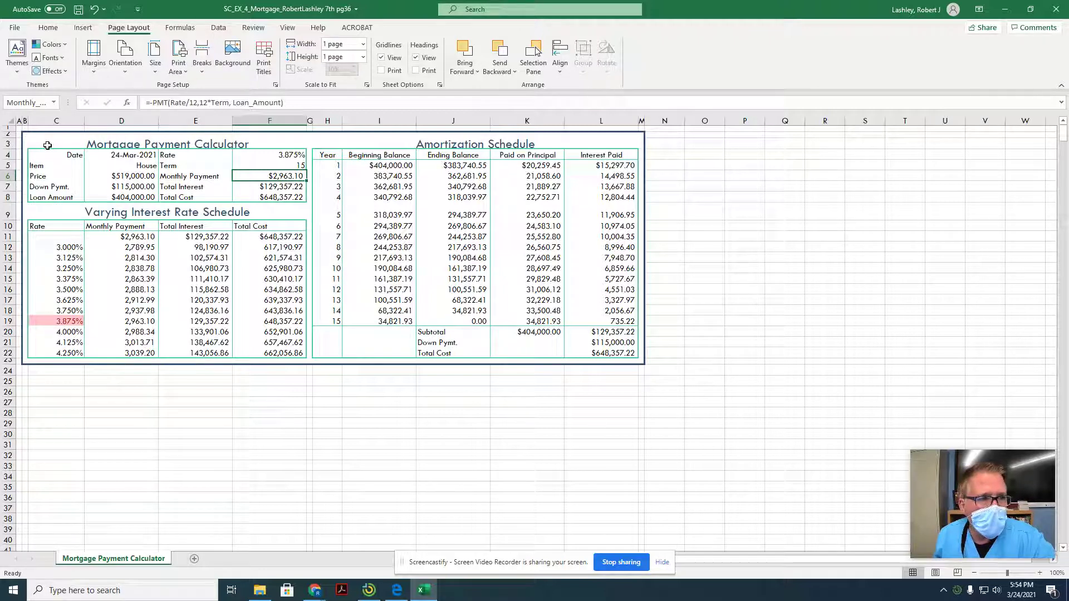
# Step: Select the calculator block C3:F8 and set it as the print area
pyautogui.moveTo(47, 145); pyautogui.dragTo(245, 198)
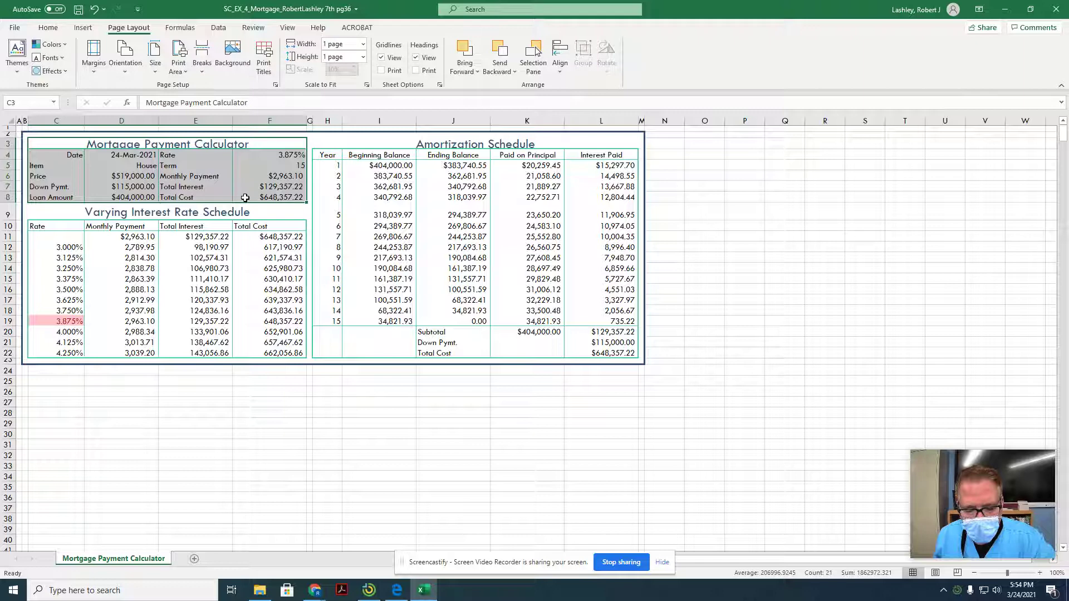
pyautogui.click(177, 71)
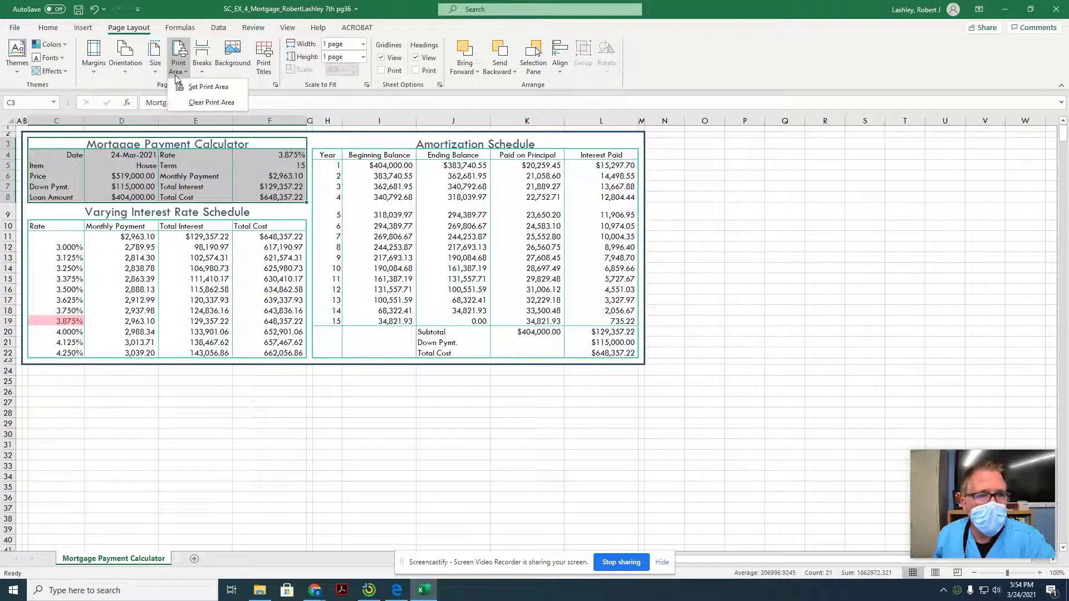
pyautogui.click(207, 87)
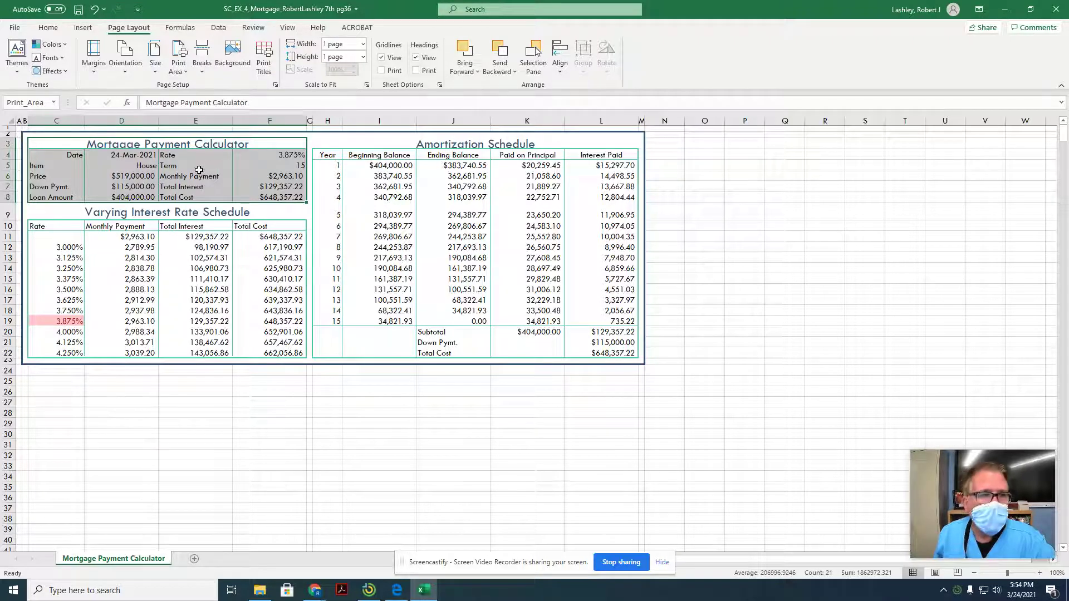
pyautogui.click(15, 28)
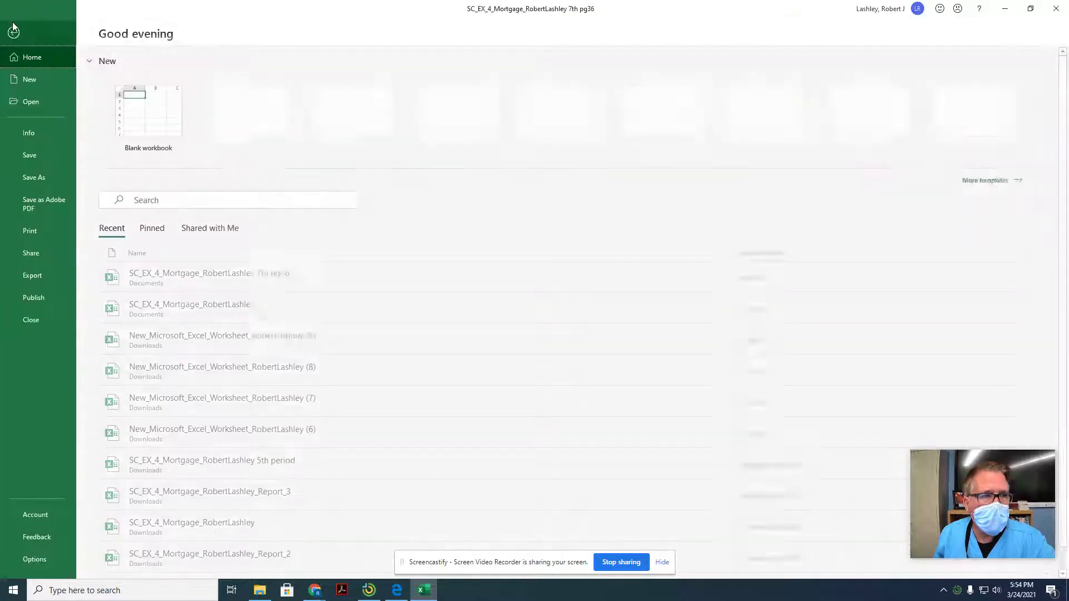
pyautogui.click(39, 229)
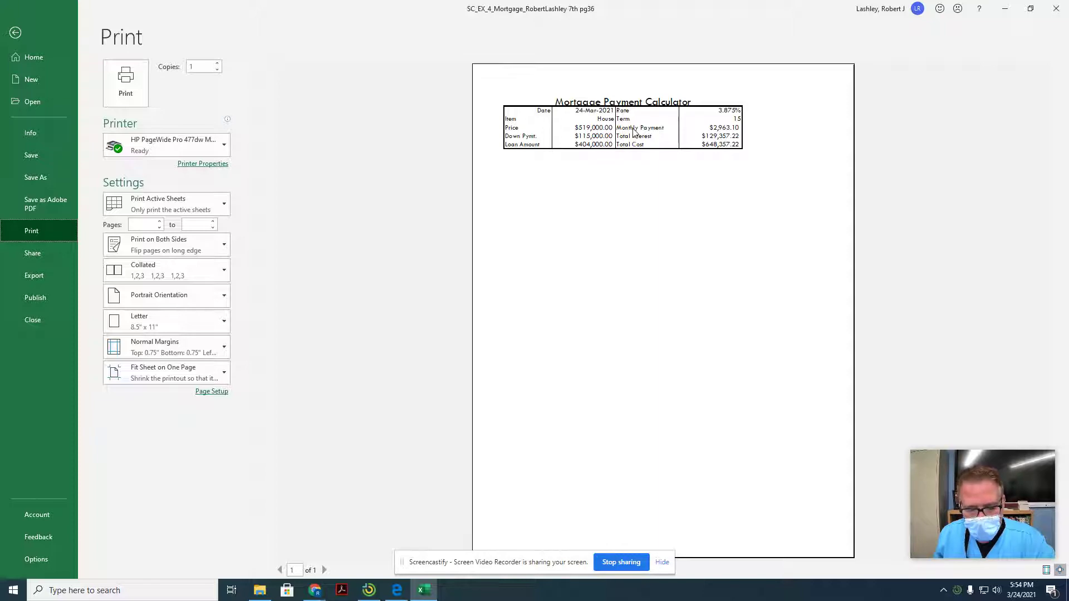
pyautogui.click(16, 33)
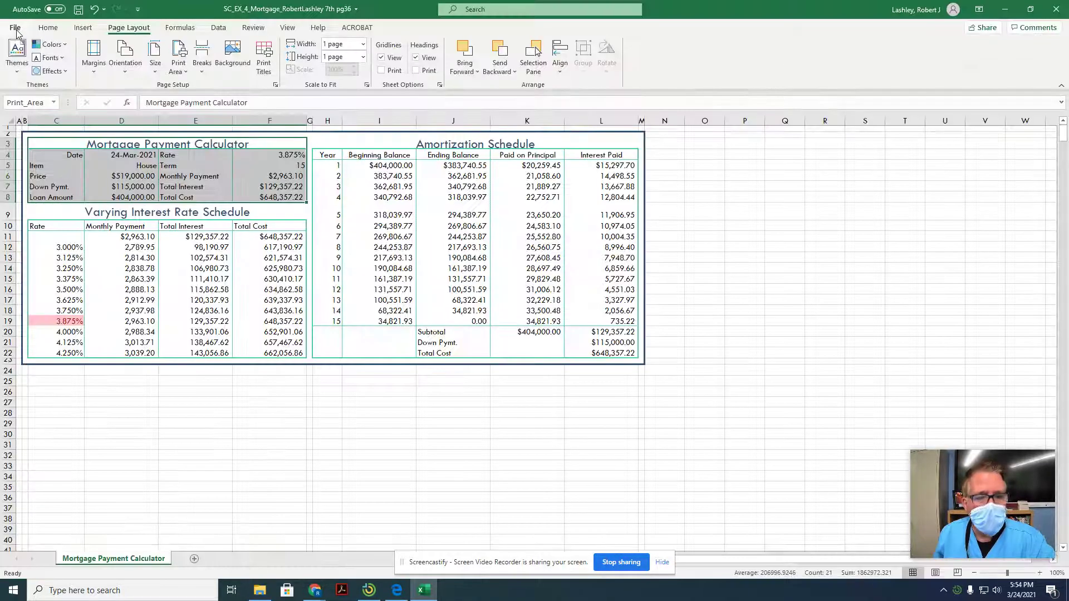
# Step: Clear the print area from the Page Layout Print Area menu
pyautogui.click(183, 71)
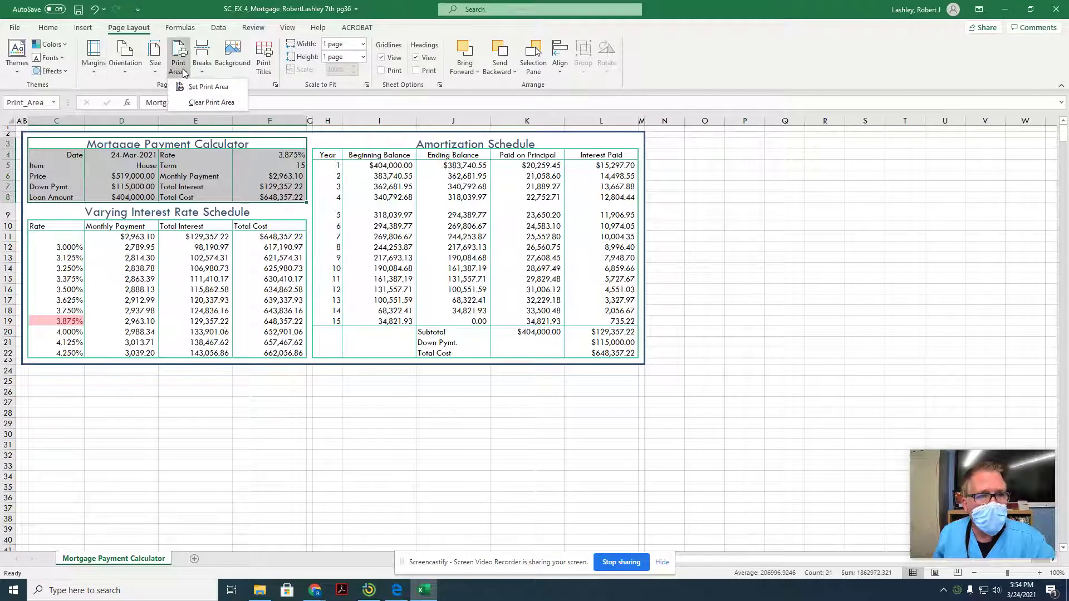
pyautogui.click(185, 101)
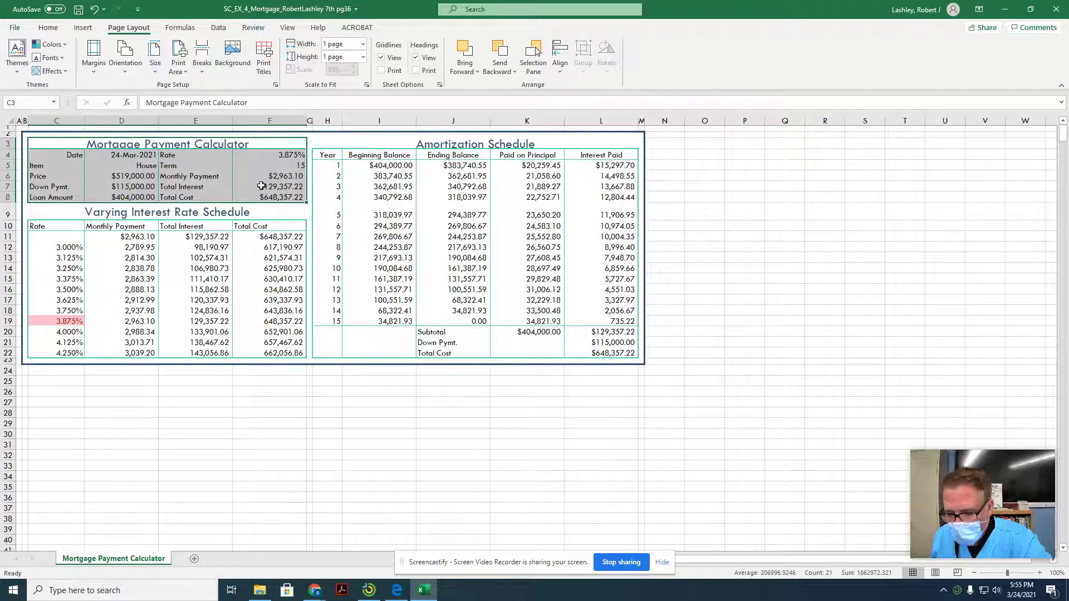
pyautogui.click(275, 84)
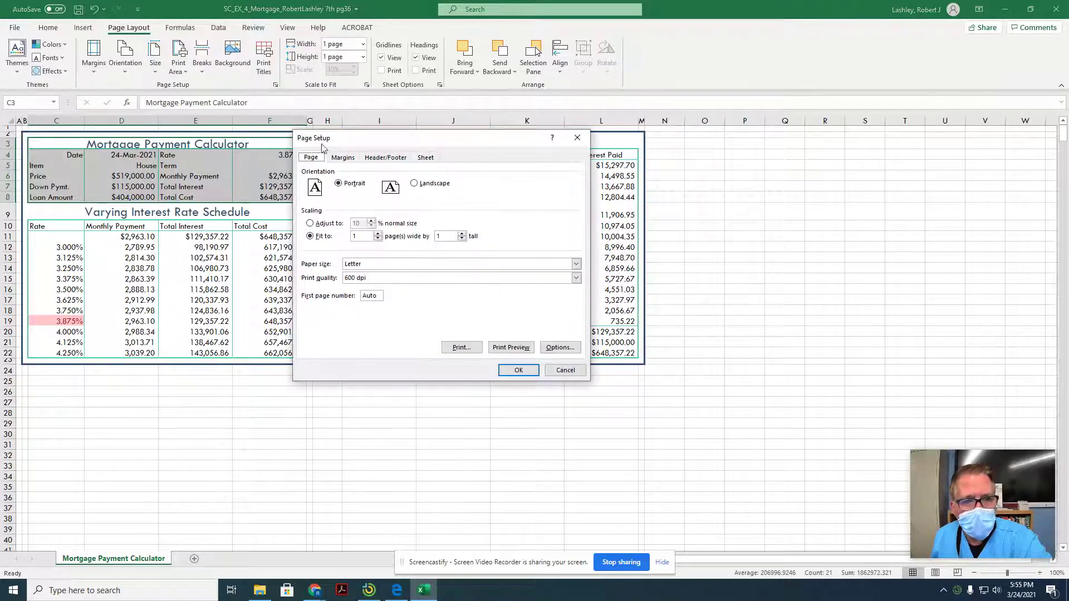
pyautogui.click(424, 158)
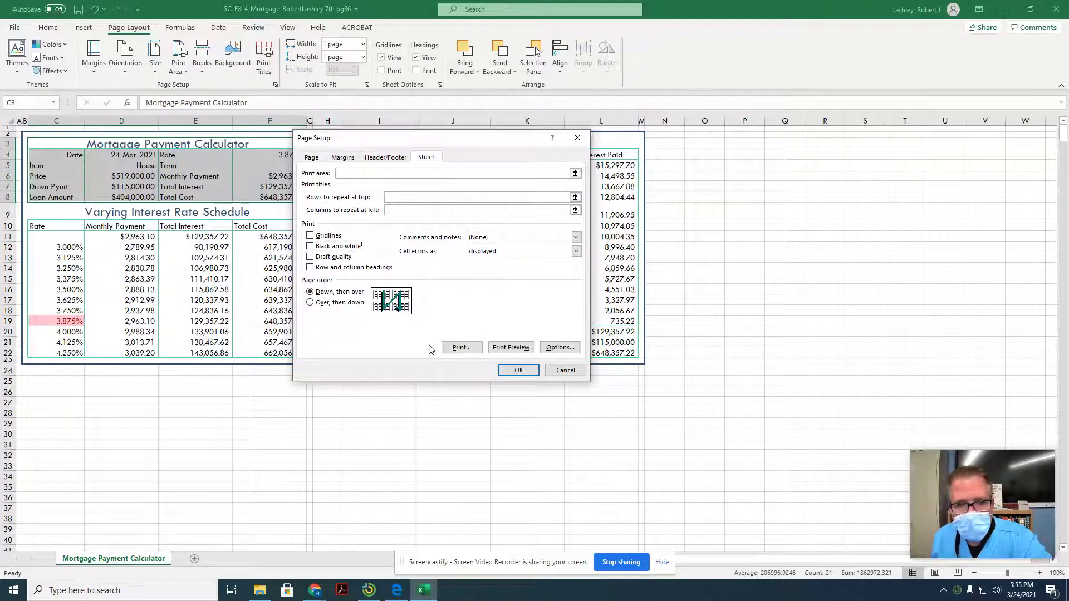
pyautogui.click(503, 372)
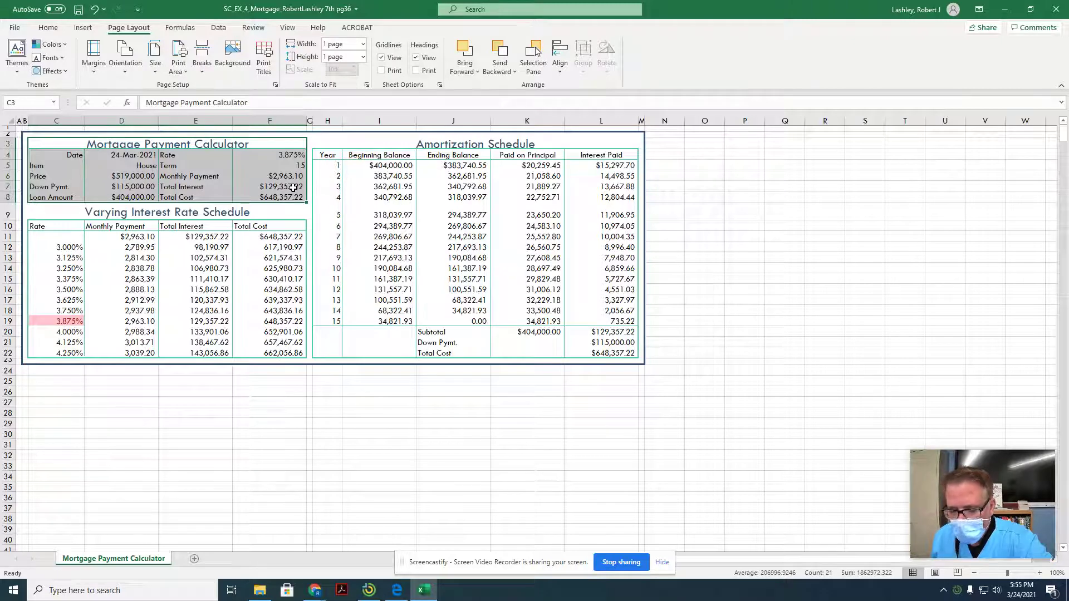
# Step: Name the calculator range Mortgage_Payment, then type Interest_Schedule as a name for C9:F22
pyautogui.click(30, 106)
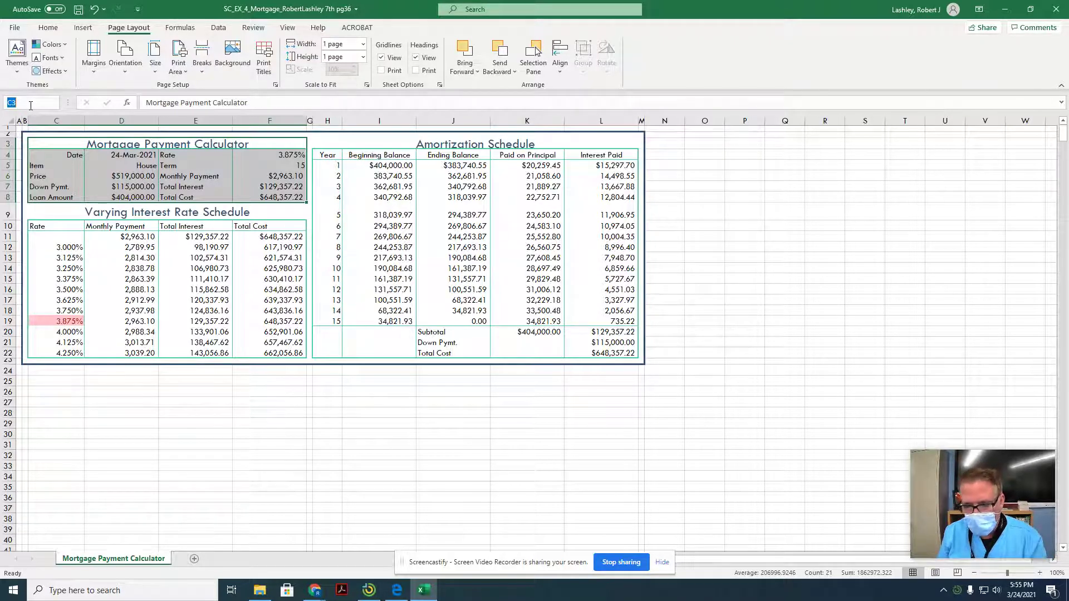
pyautogui.write('M')
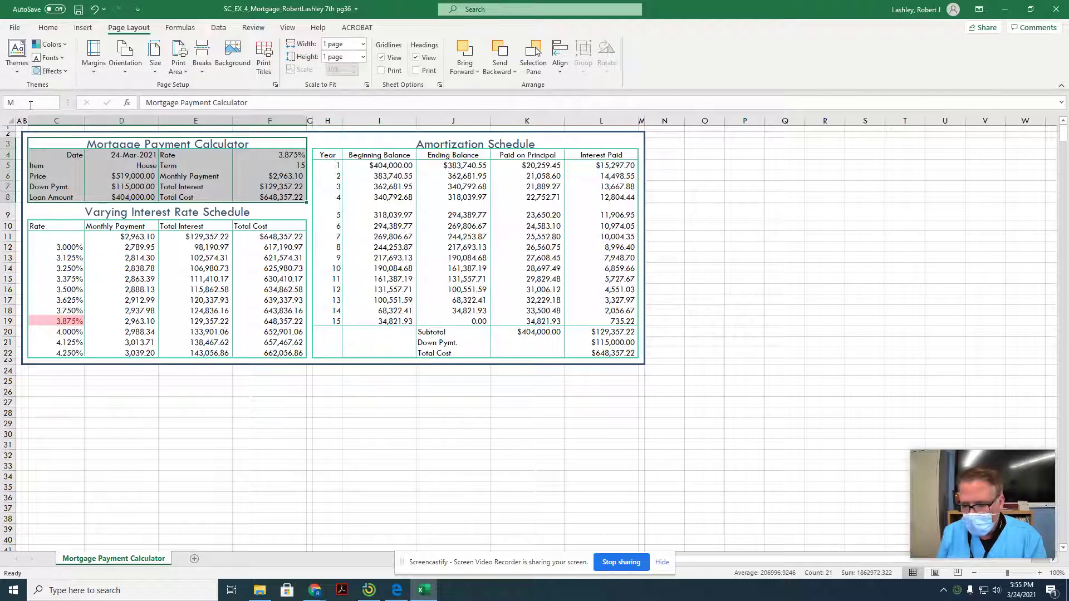
pyautogui.write('ortgage')
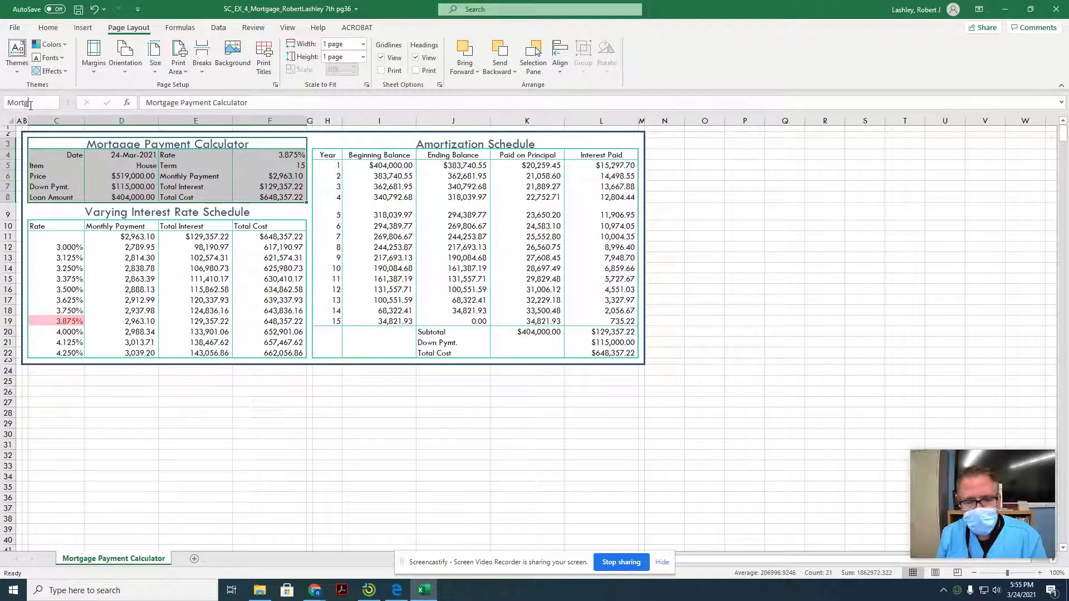
pyautogui.write('_')
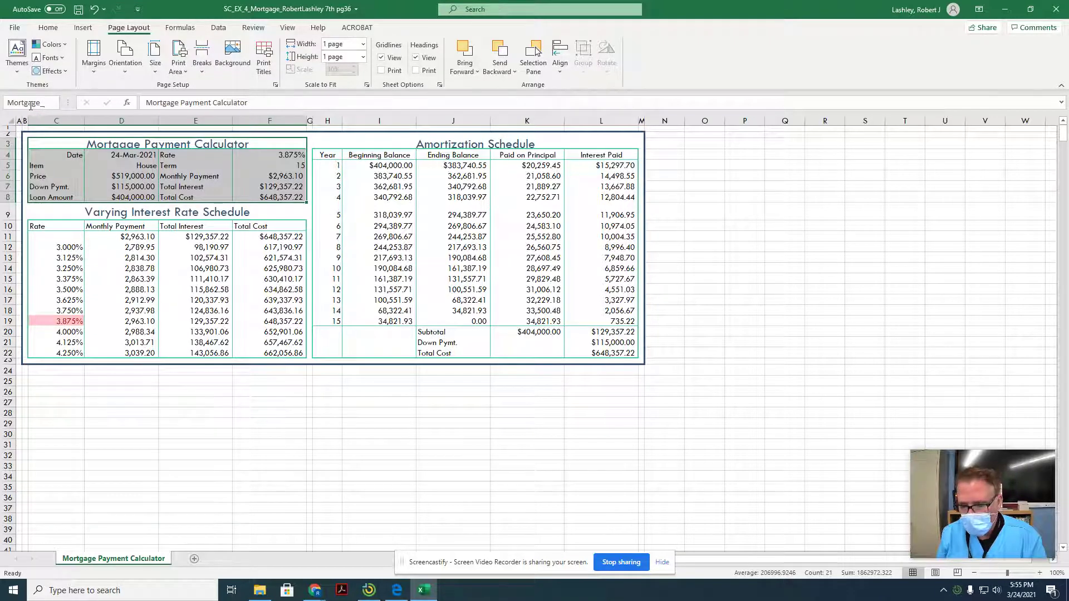
pyautogui.write('Payment')
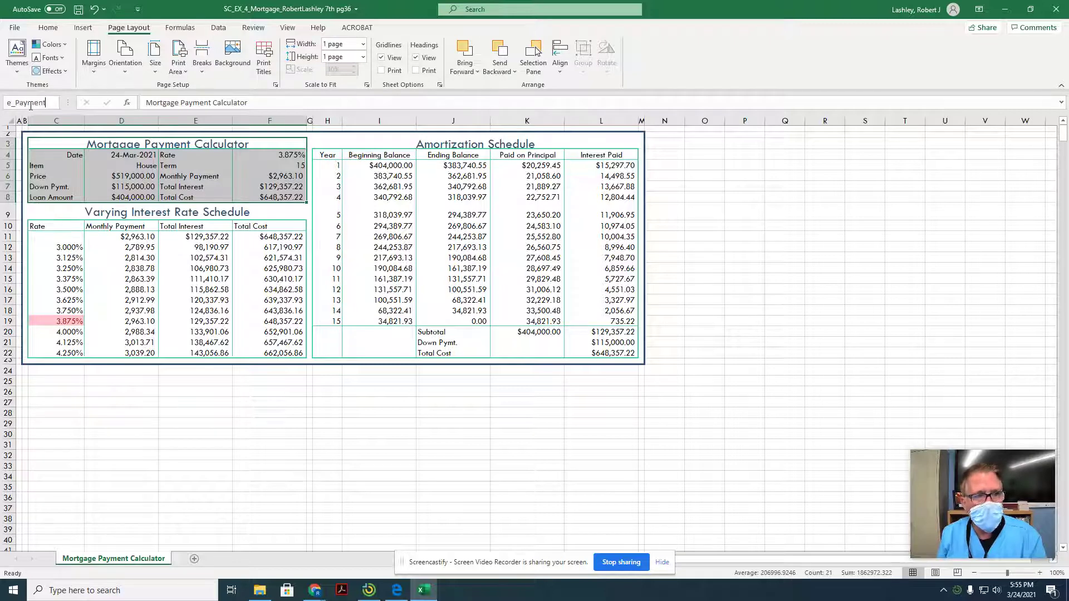
pyautogui.press('Return')
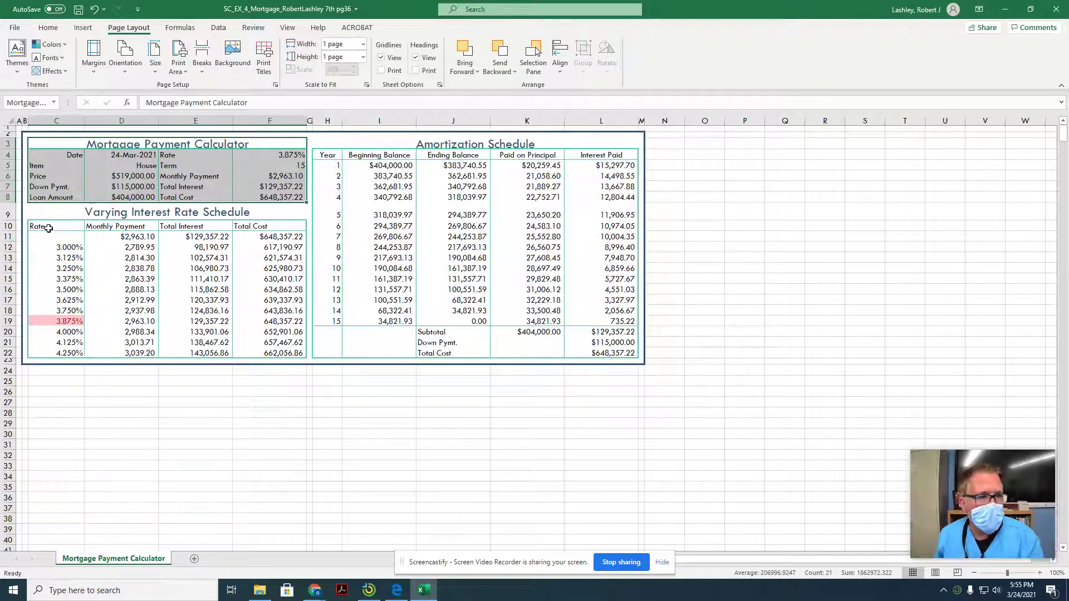
pyautogui.moveTo(52, 215); pyautogui.dragTo(221, 351)
pyautogui.click(31, 102)
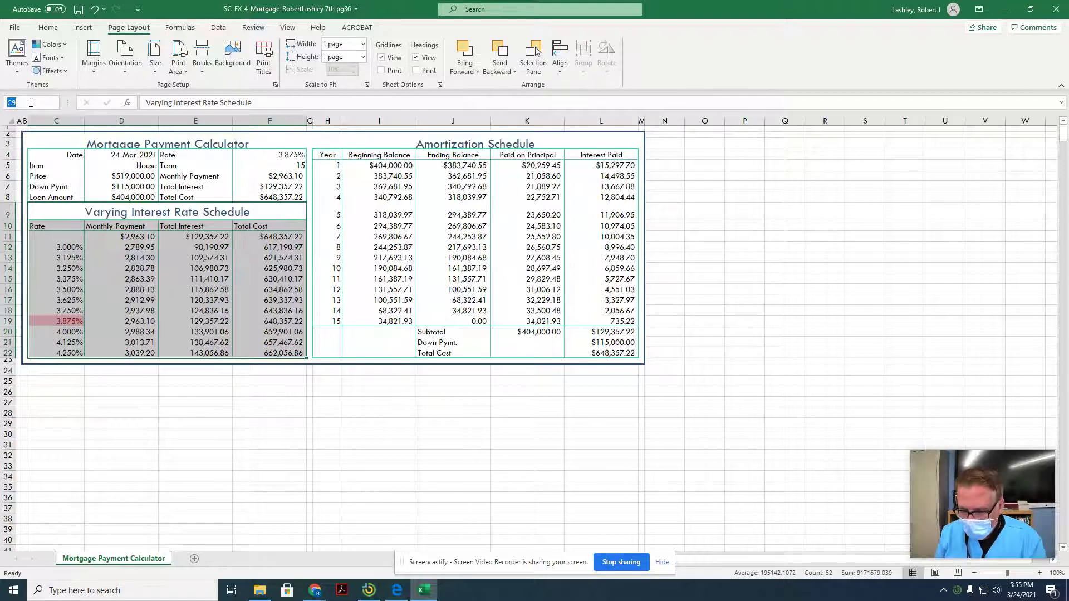
pyautogui.write('Intere')
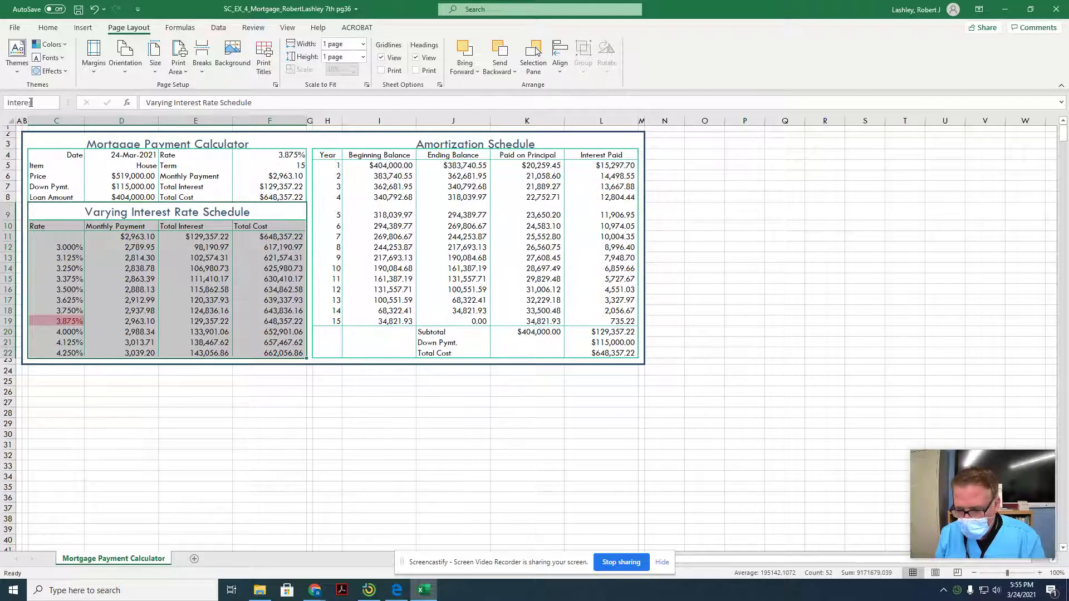
pyautogui.write('st_Schedule')
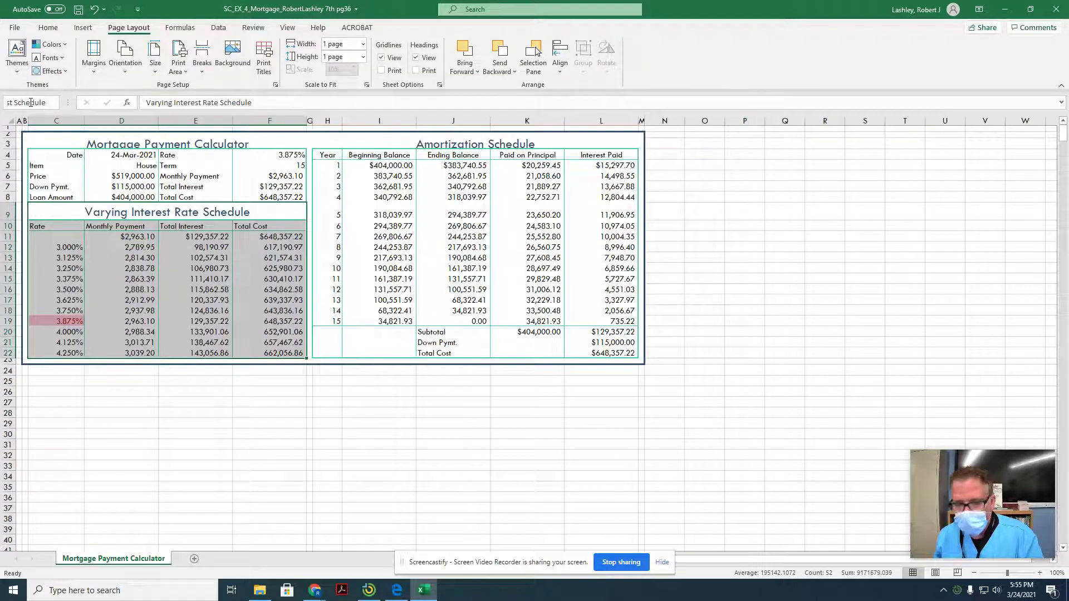
# Step: Select the Amortization Schedule table H3:L22 and name it Amortization_Schedule
pyautogui.click(329, 155)
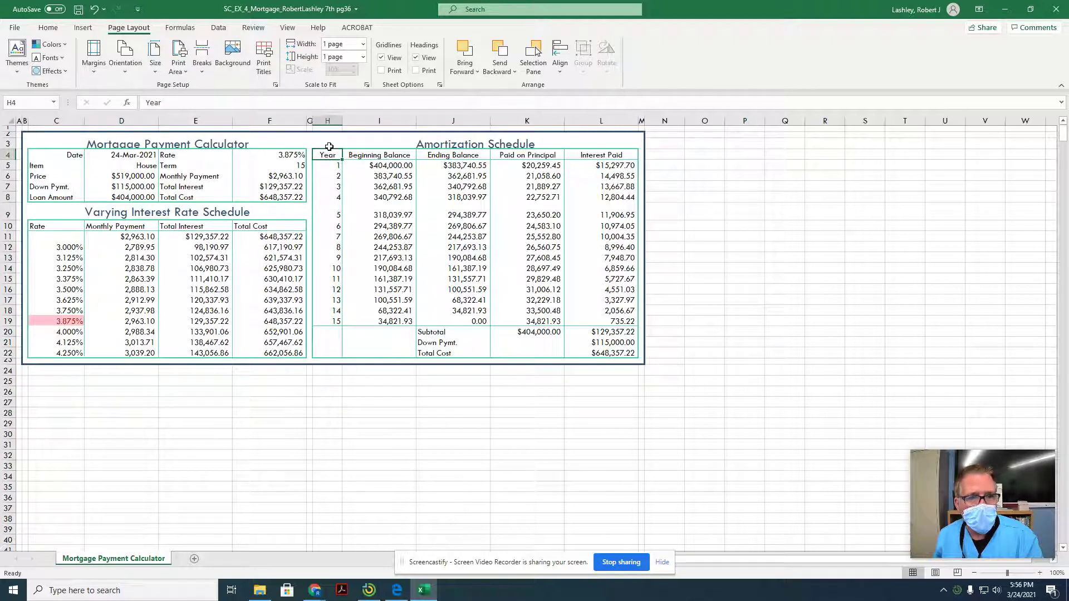
pyautogui.moveTo(326, 144); pyautogui.dragTo(461, 348)
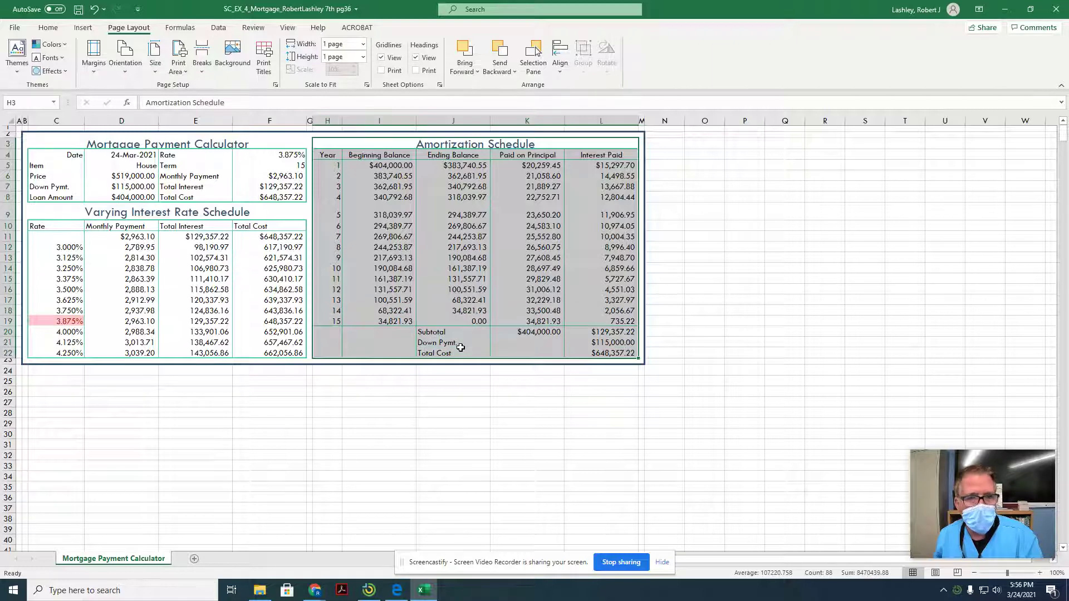
pyautogui.click(36, 103)
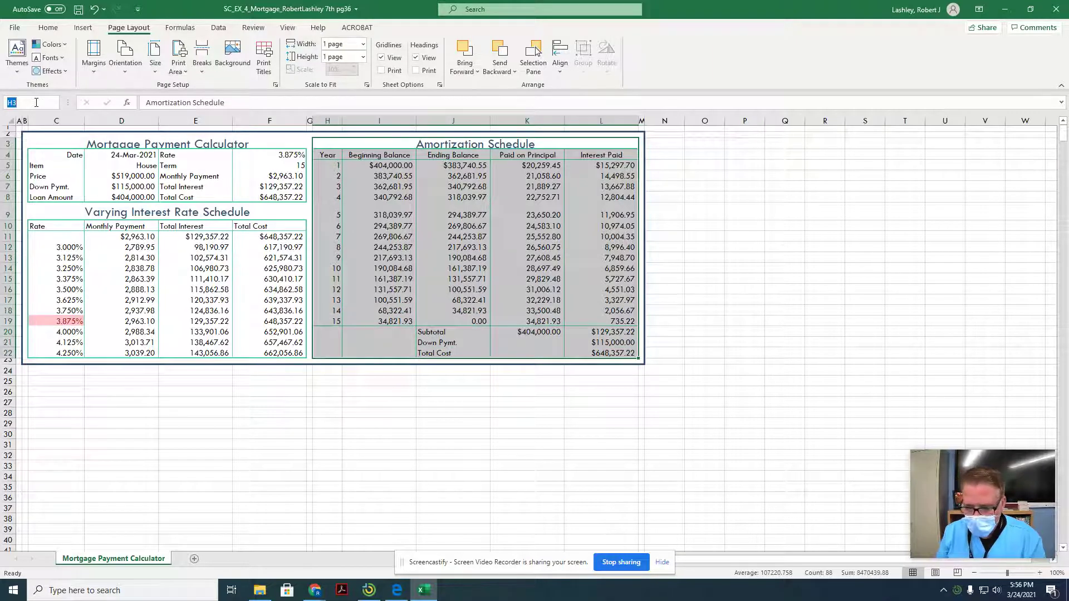
pyautogui.write('Amortiza')
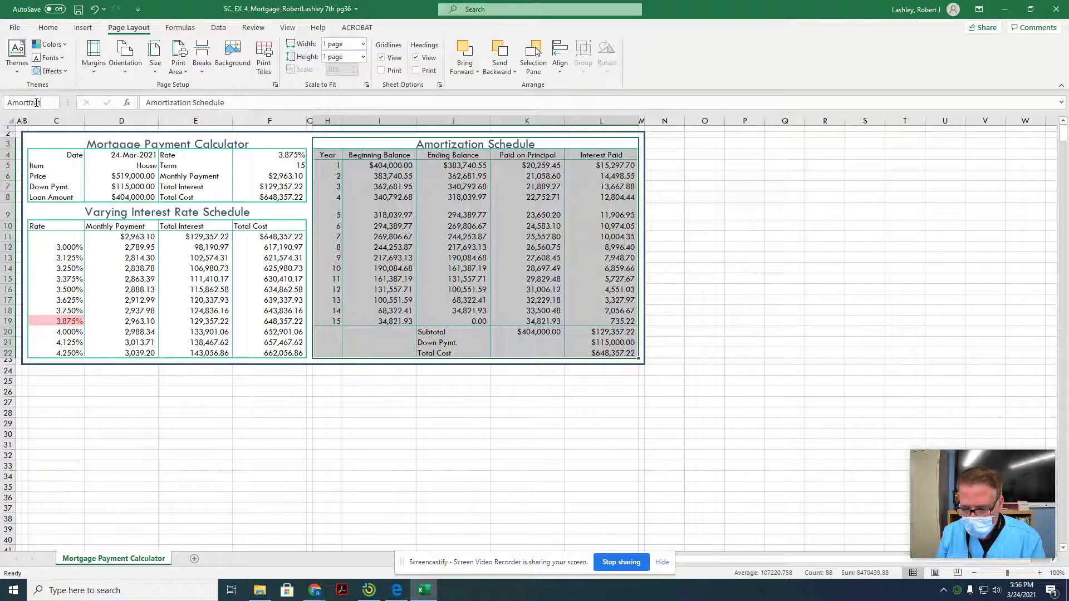
pyautogui.write('tion_S')
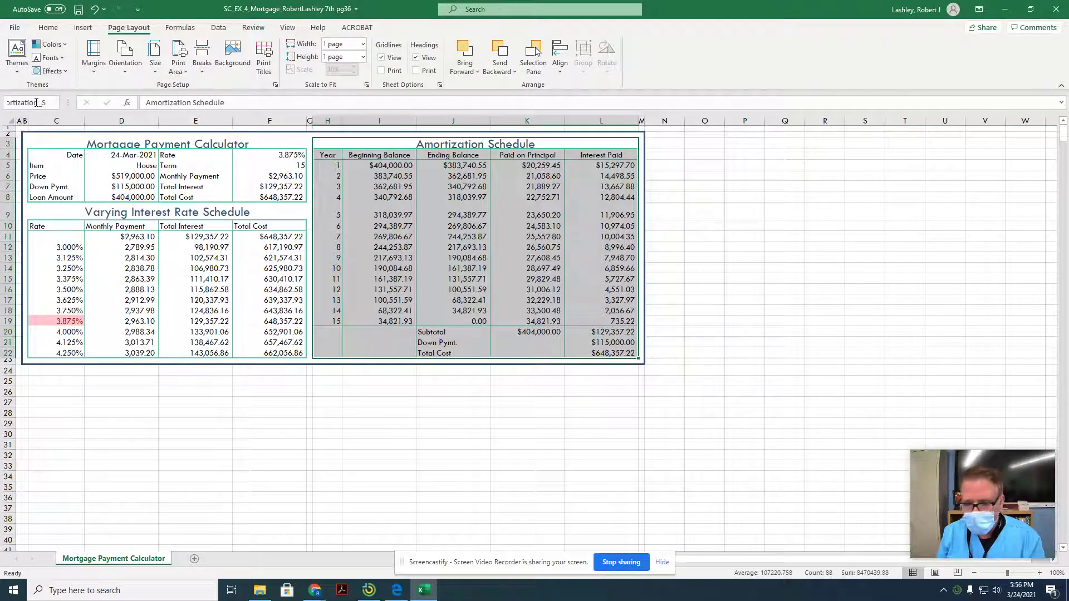
pyautogui.write('chedule')
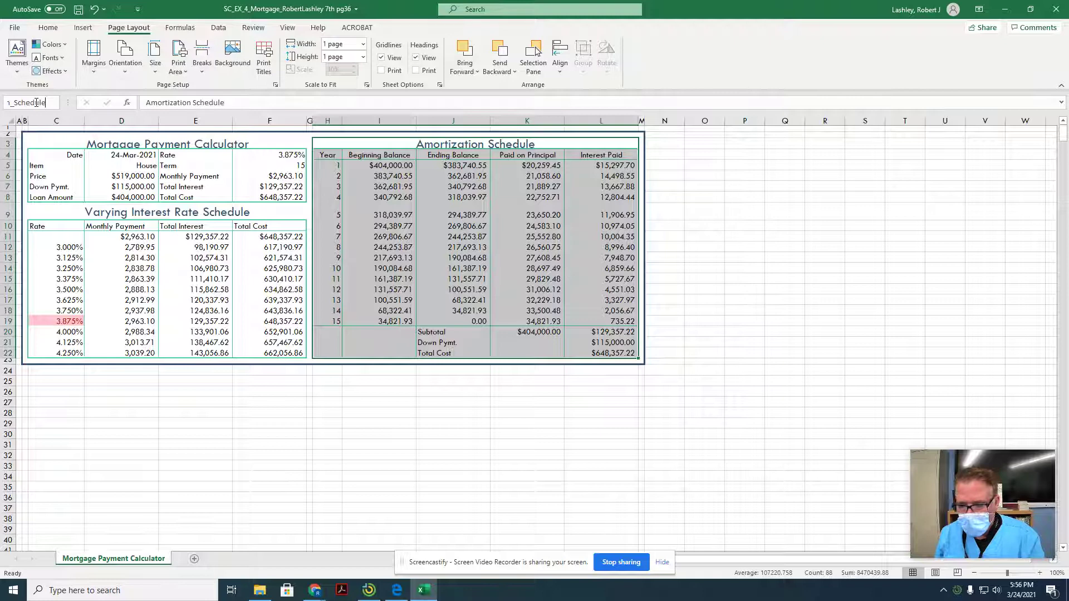
pyautogui.press('Return')
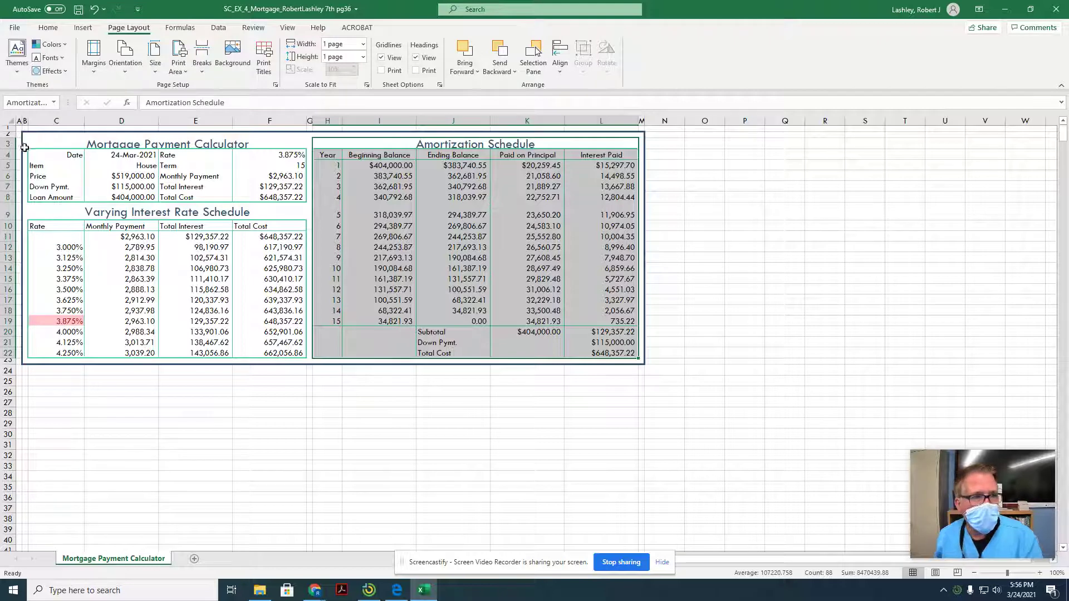
# Step: Name the range B2:L22 Financial_Data in the Name Box, then view the defined names list
pyautogui.moveTo(21, 135); pyautogui.dragTo(638, 360)
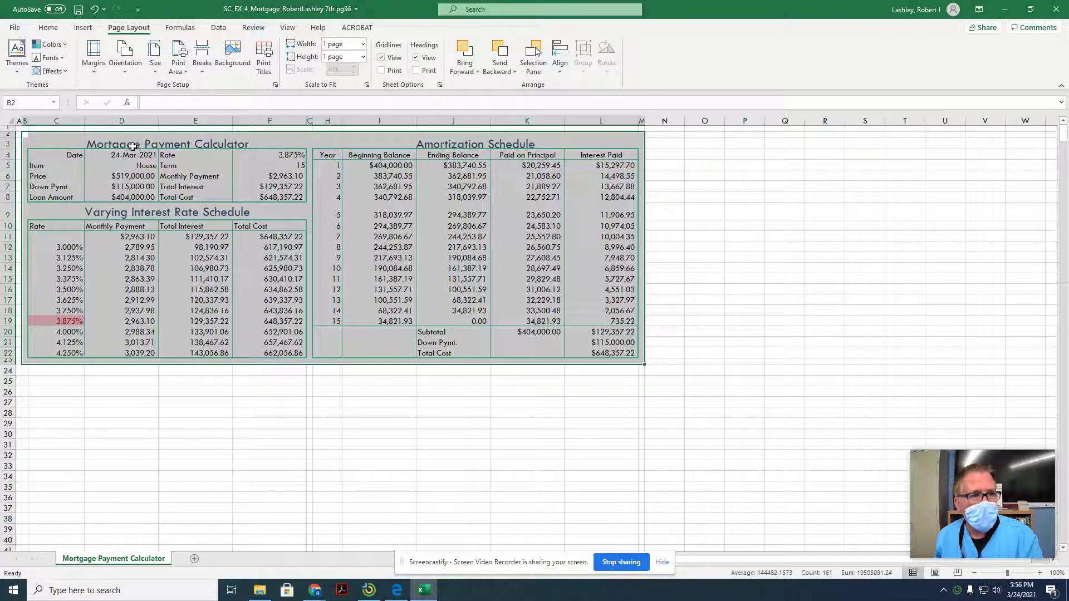
pyautogui.click(27, 103)
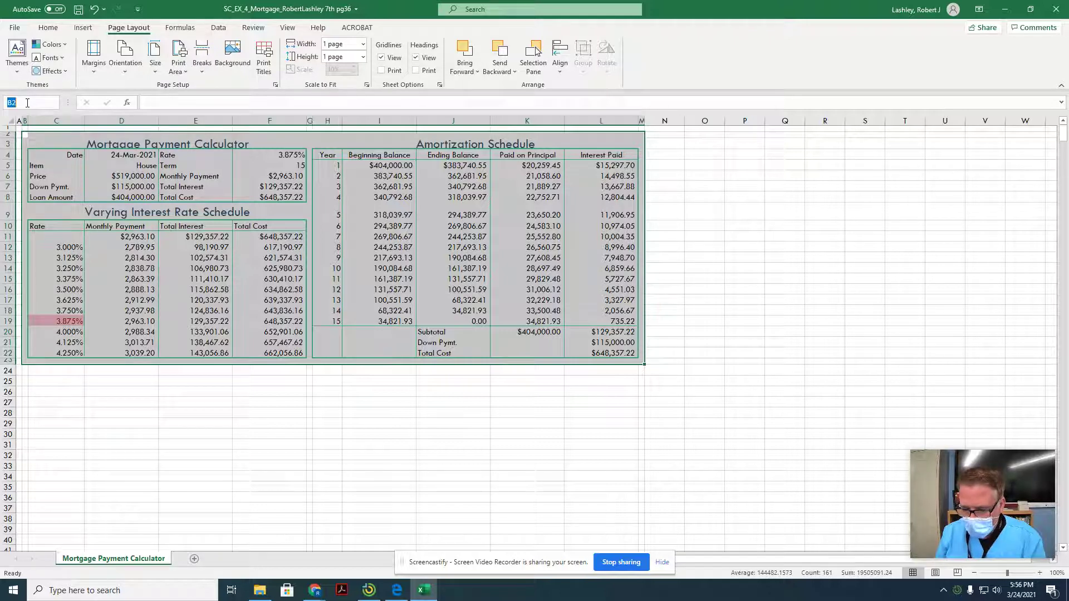
pyautogui.write('Finan')
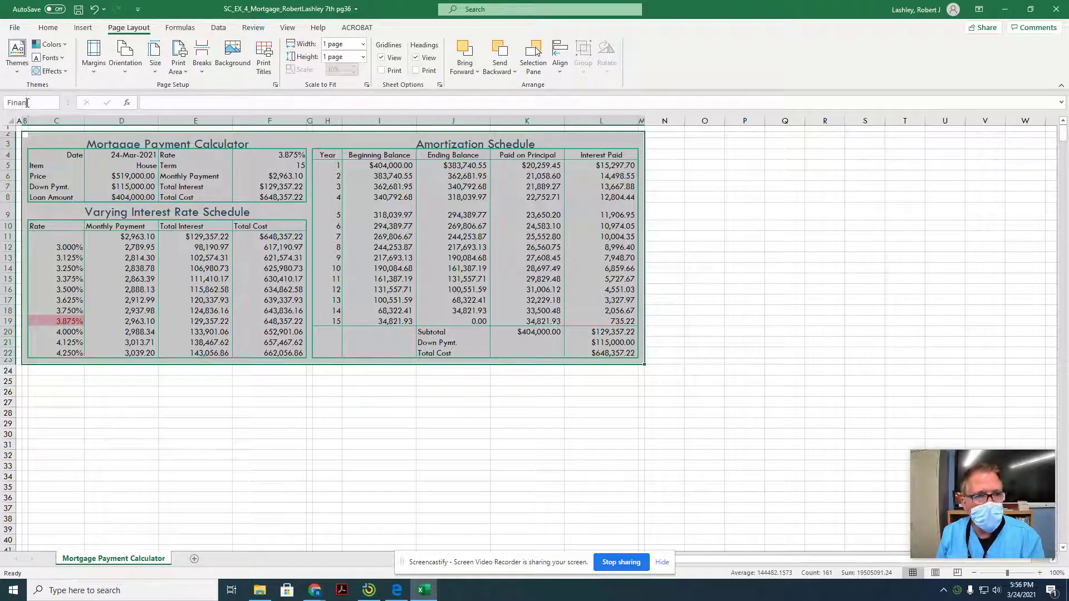
pyautogui.write('cial_Data')
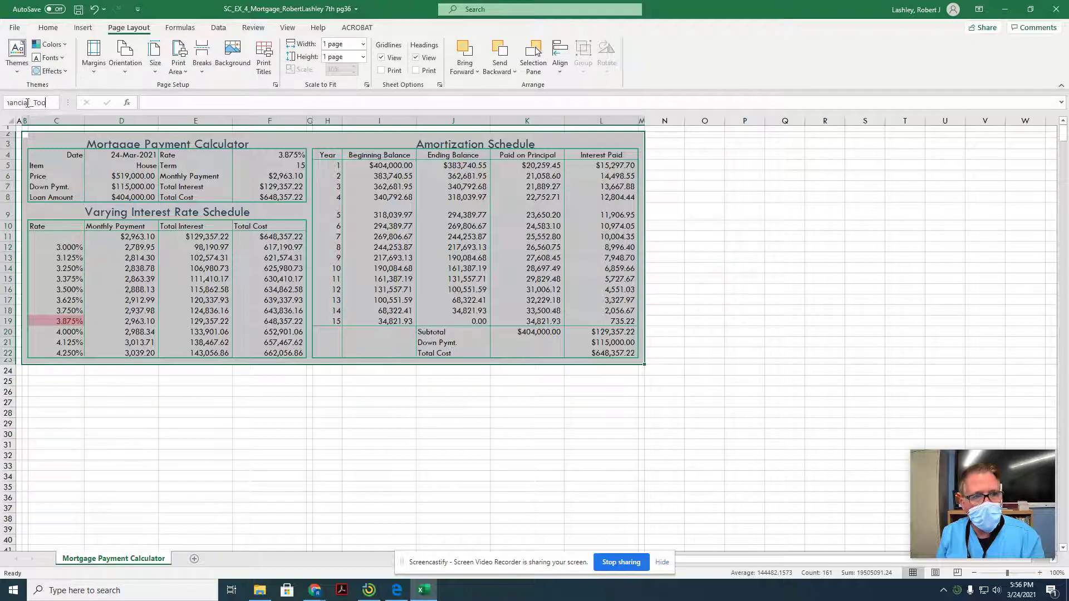
pyautogui.press('Return')
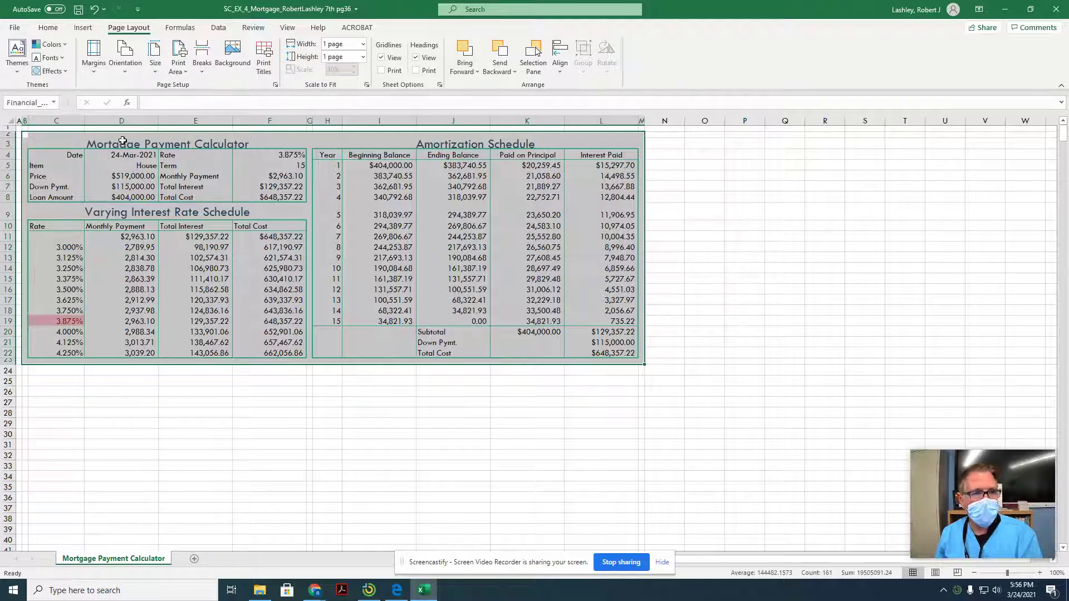
pyautogui.click(55, 103)
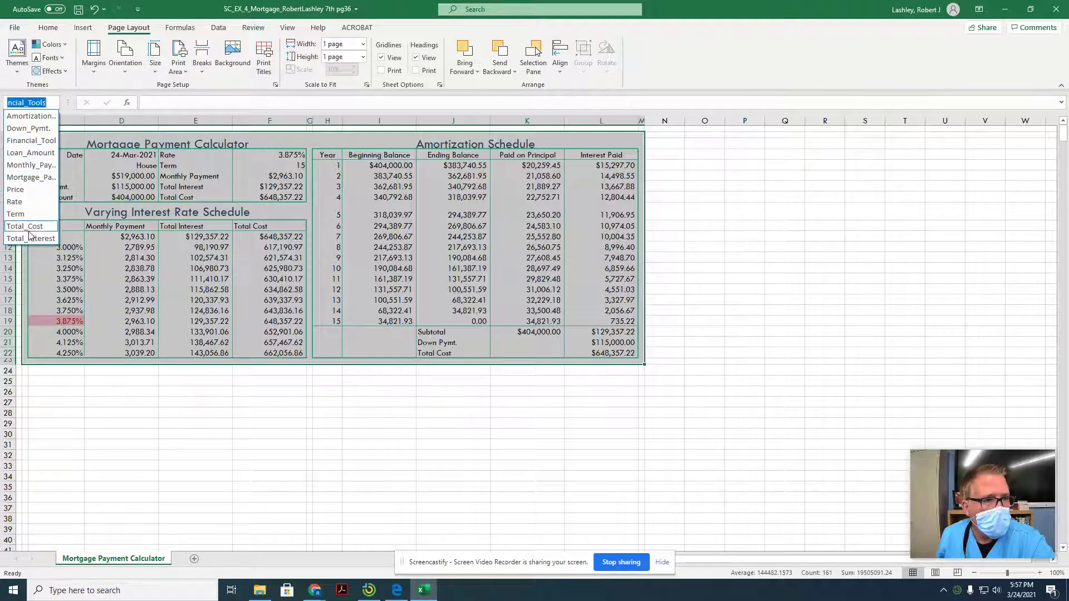
# Step: Select the Varying Interest Rate Schedule table C9:F22 and name it Interest_Schedule
pyautogui.click(67, 221)
pyautogui.moveTo(66, 211); pyautogui.dragTo(248, 351)
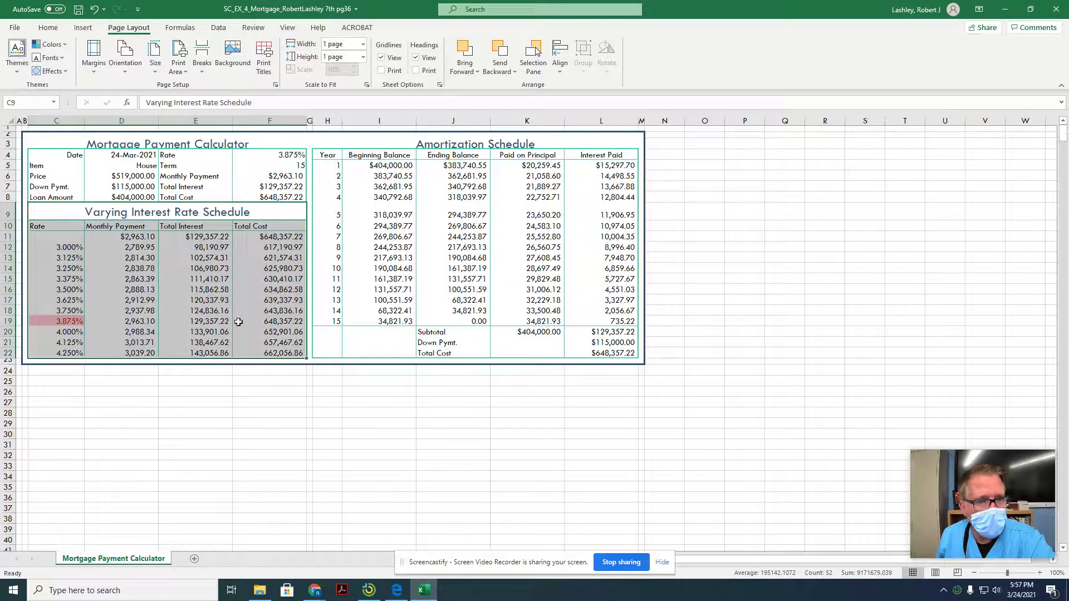
pyautogui.click(29, 102)
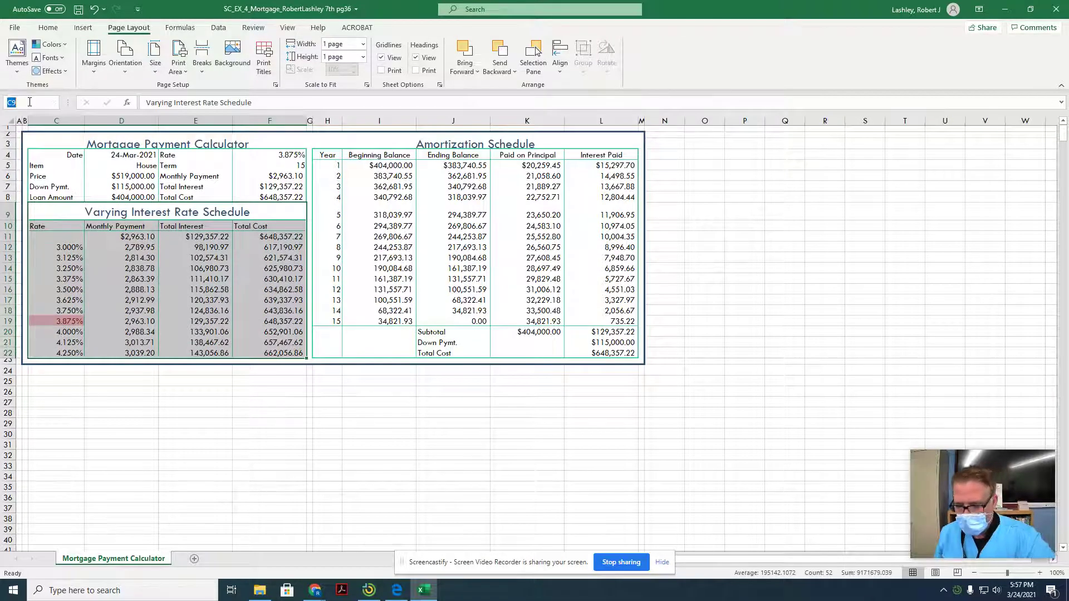
pyautogui.write('Interest S')
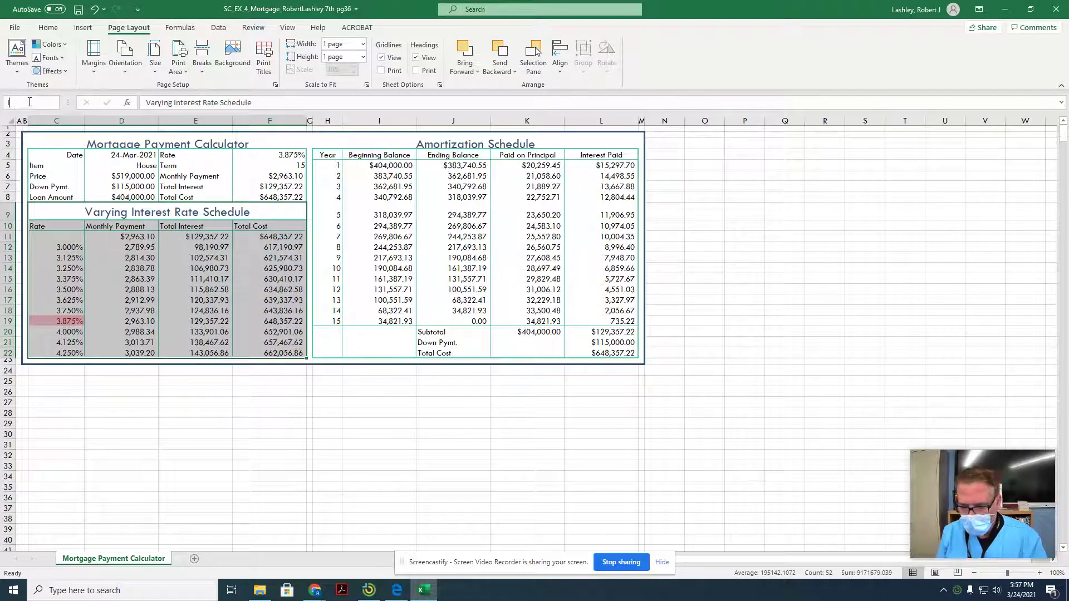
pyautogui.write('c')
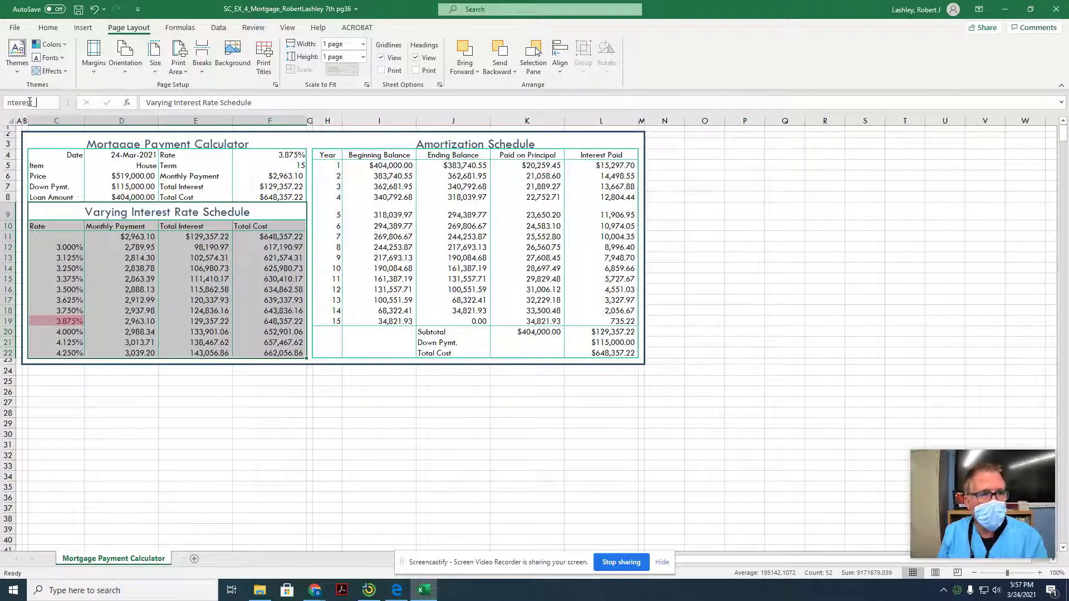
pyautogui.write('hedule')
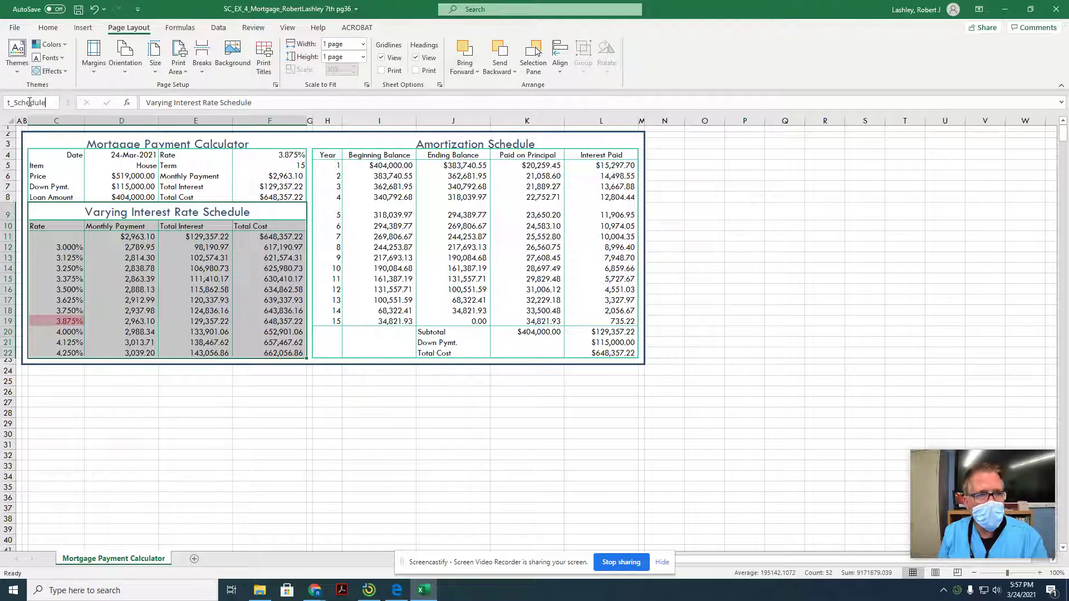
pyautogui.press('Return')
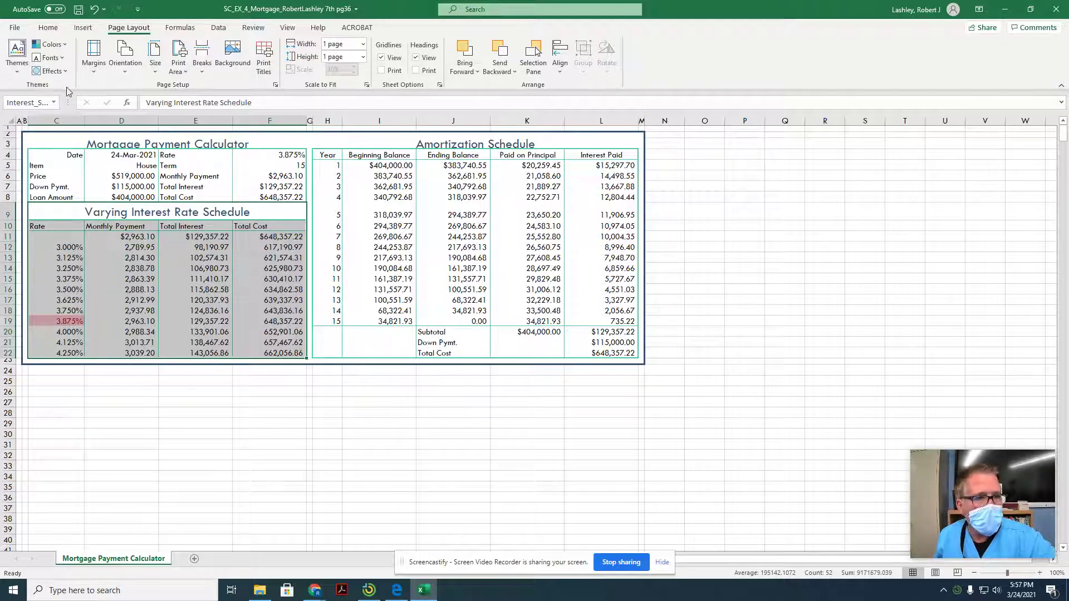
# Step: Select the Mortgage Payment Calculator named range and set printing to Print Selection, previewed on one page
pyautogui.click(53, 103)
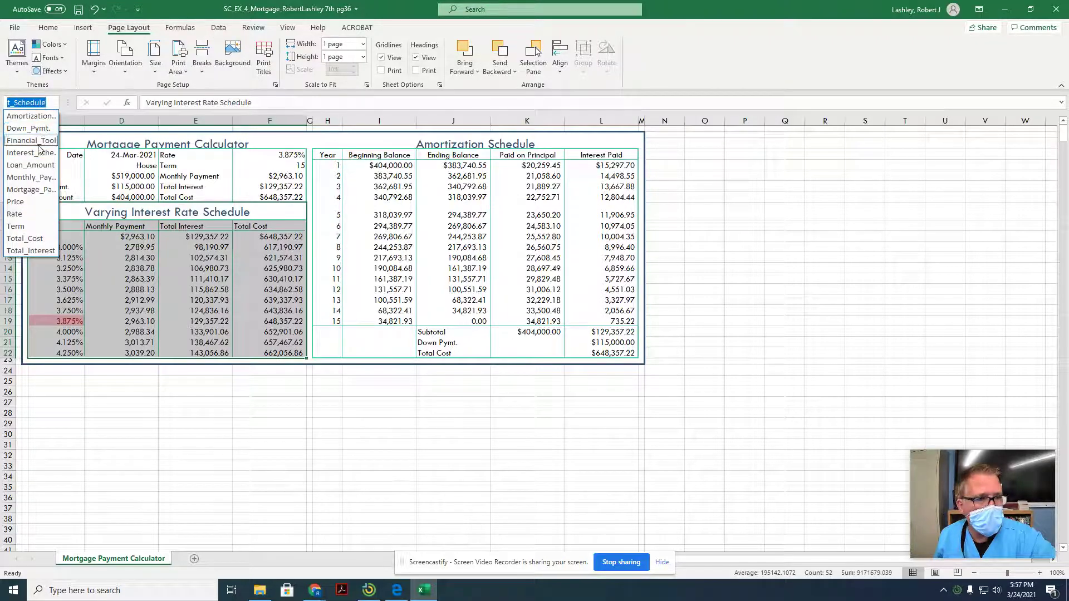
pyautogui.click(36, 189)
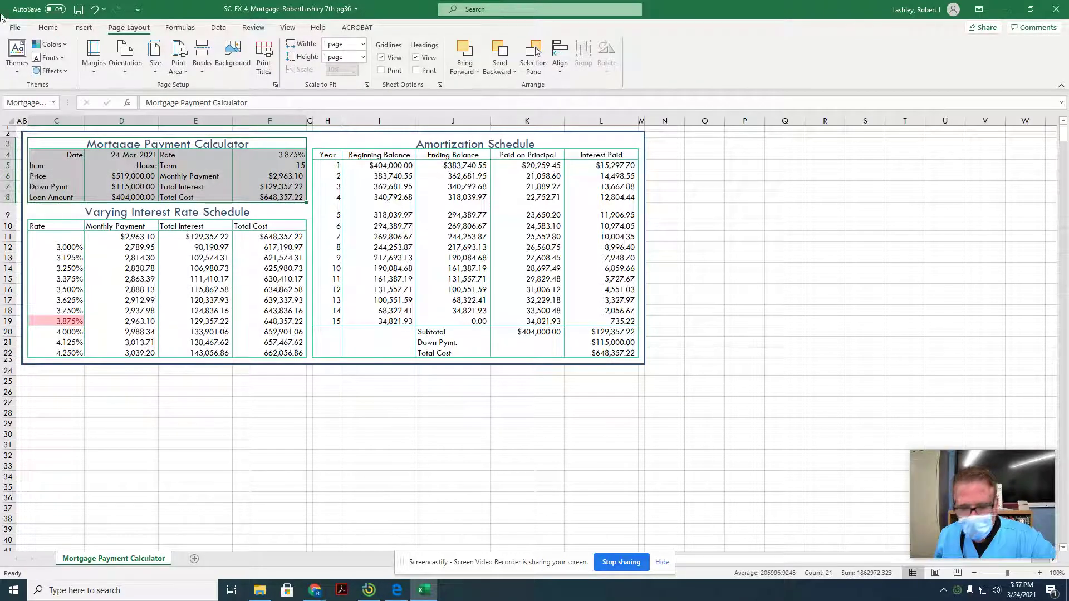
pyautogui.click(15, 27)
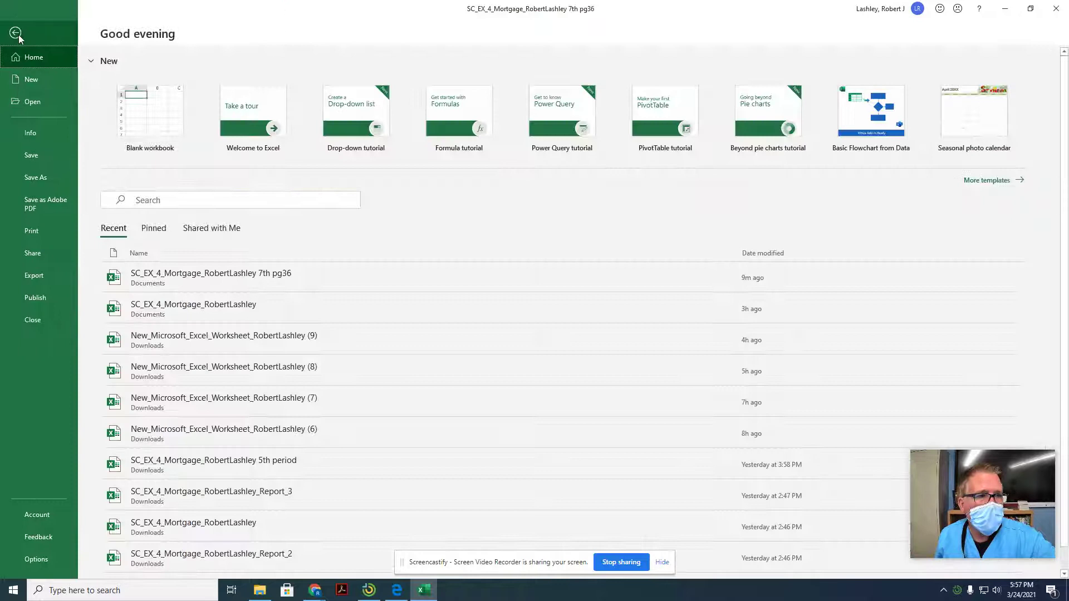
pyautogui.click(29, 230)
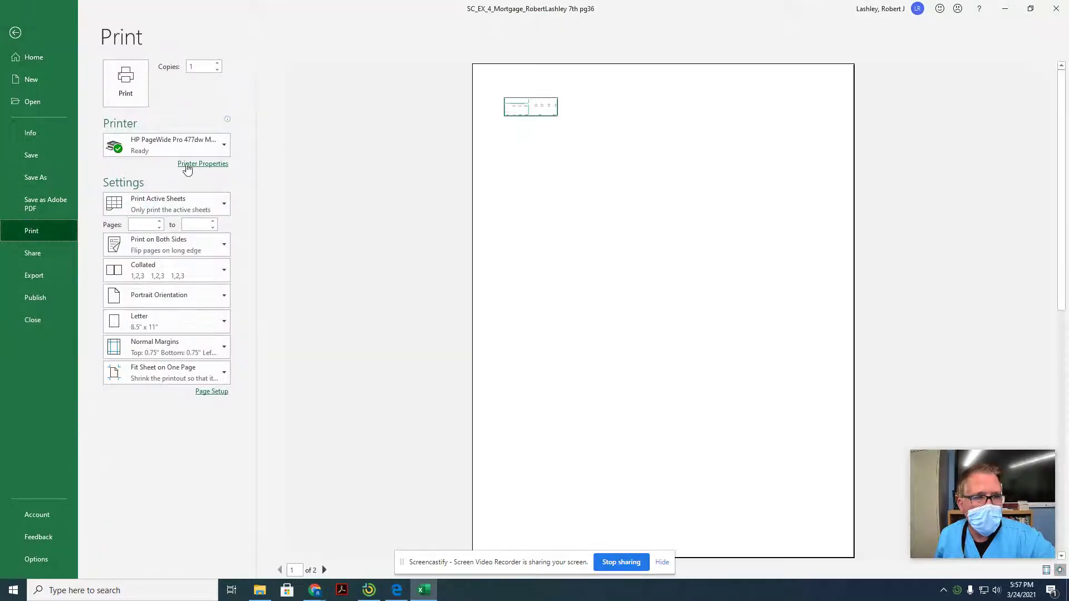
pyautogui.click(141, 207)
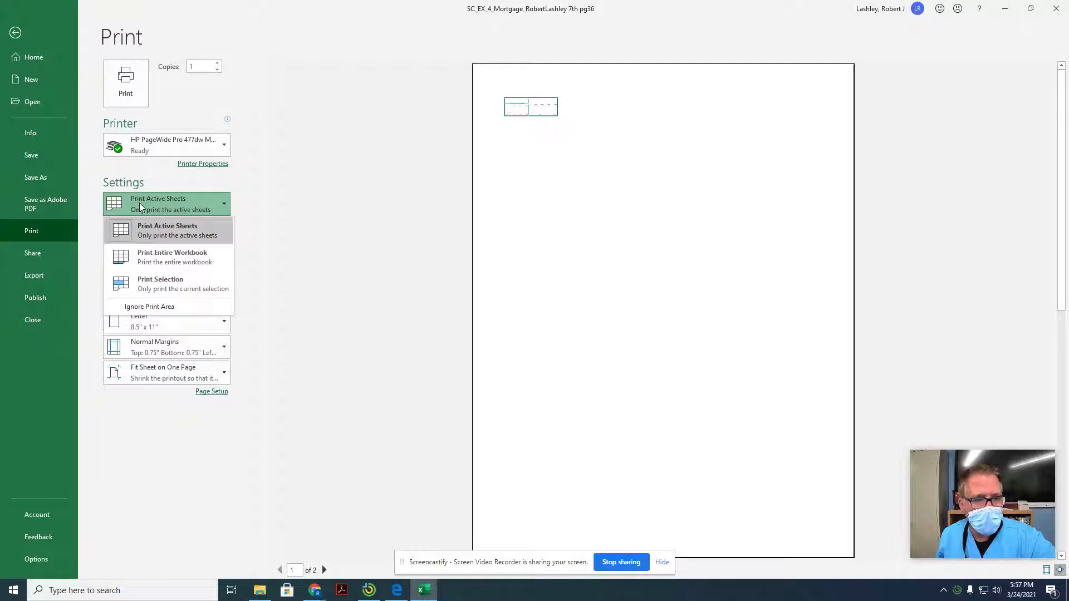
pyautogui.click(136, 285)
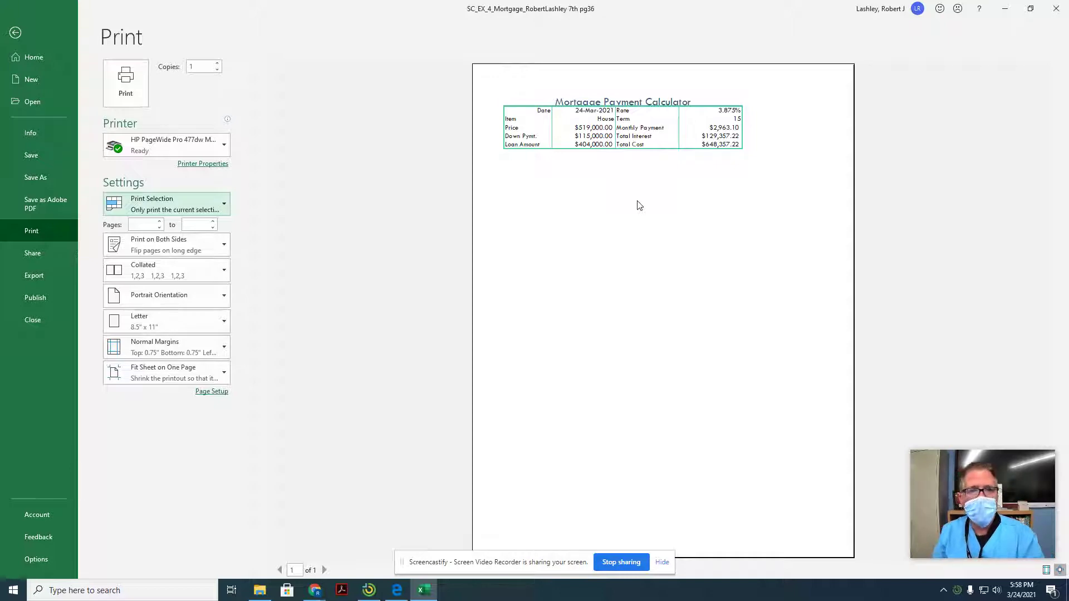
# Step: Leave print preview and inspect the formulas in cells I11 and K11
pyautogui.click(16, 33)
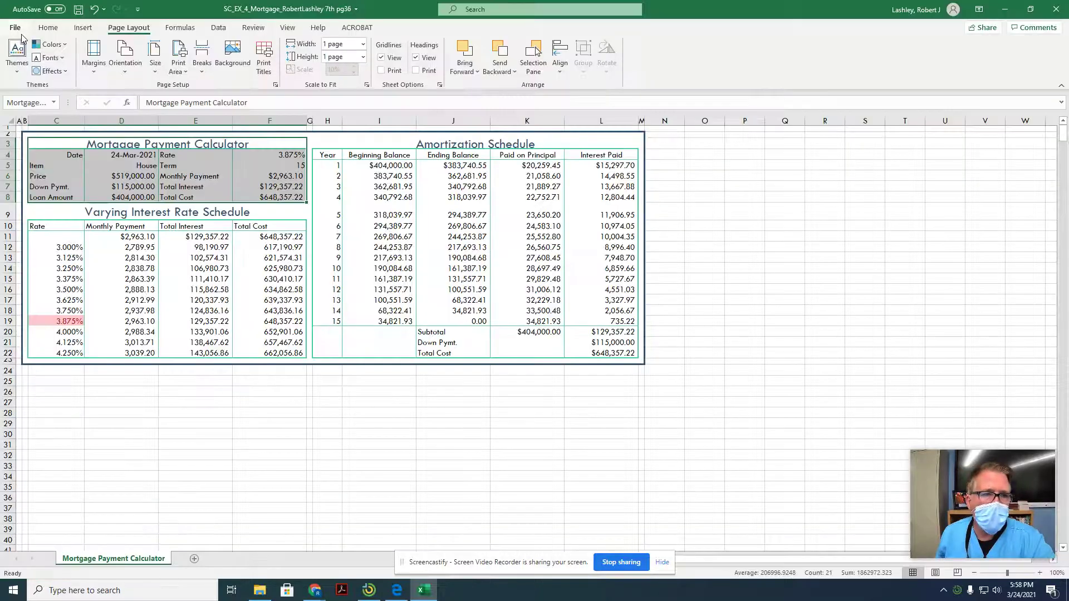
pyautogui.click(377, 394)
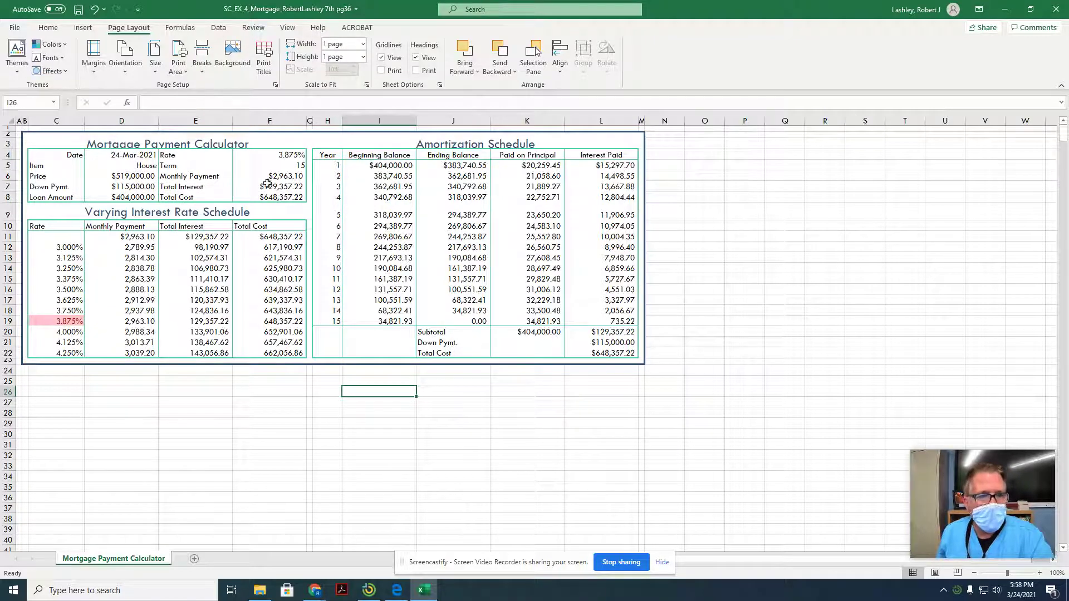
pyautogui.click(393, 236)
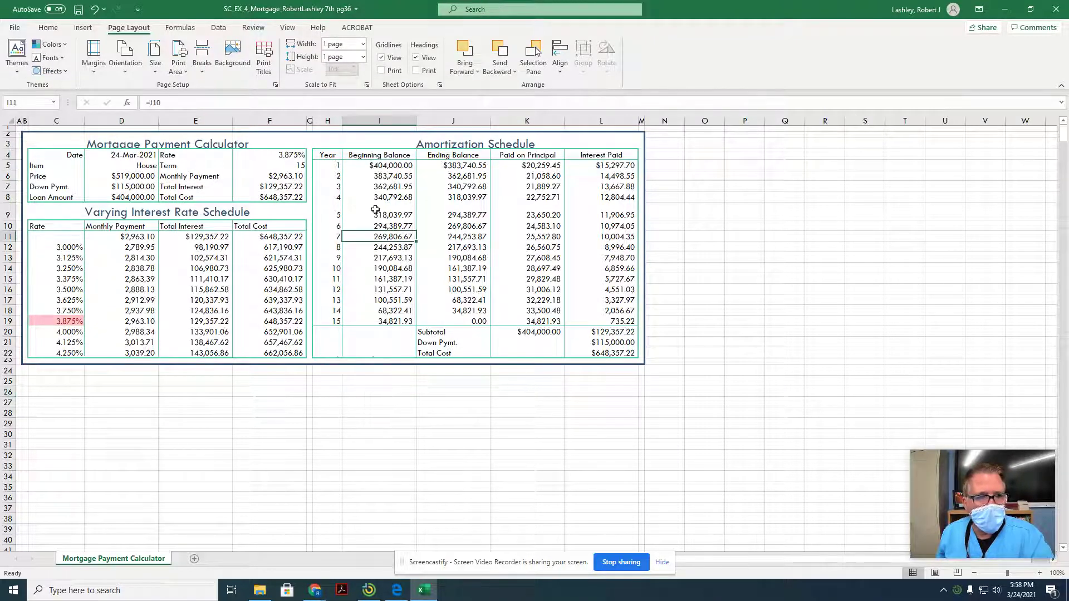
pyautogui.click(544, 233)
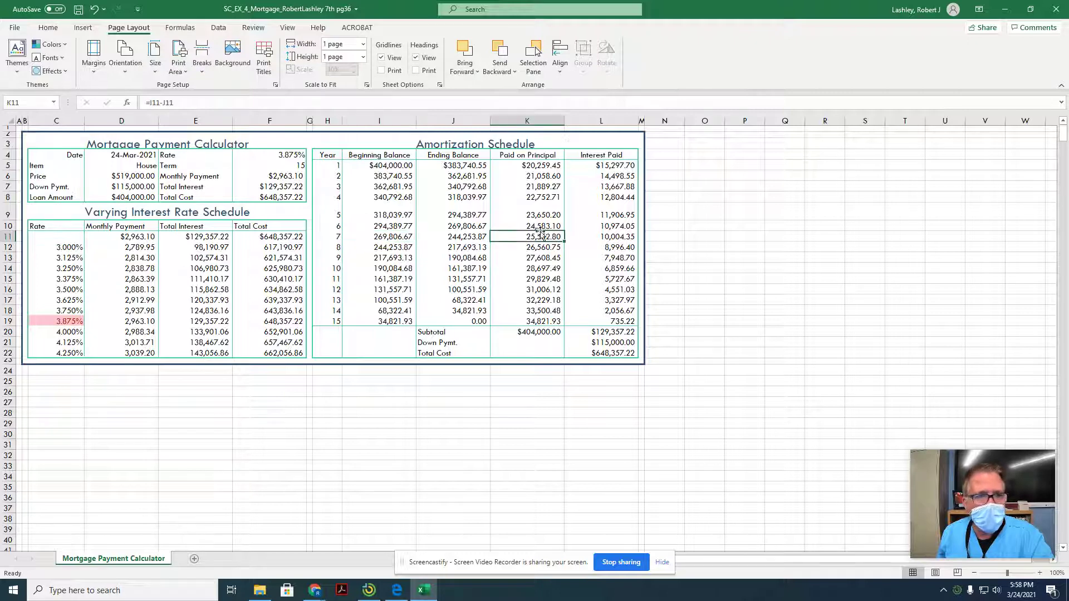
# Step: Select input cells D5:D7 and add F4:F5 to the selection
pyautogui.click(115, 167)
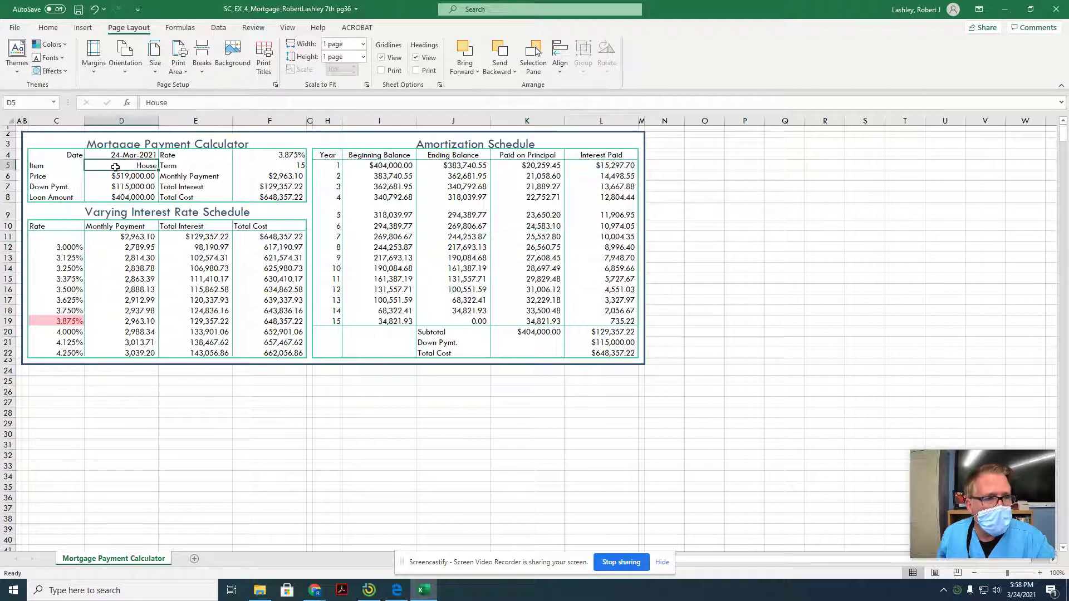
pyautogui.moveTo(115, 167); pyautogui.dragTo(115, 185)
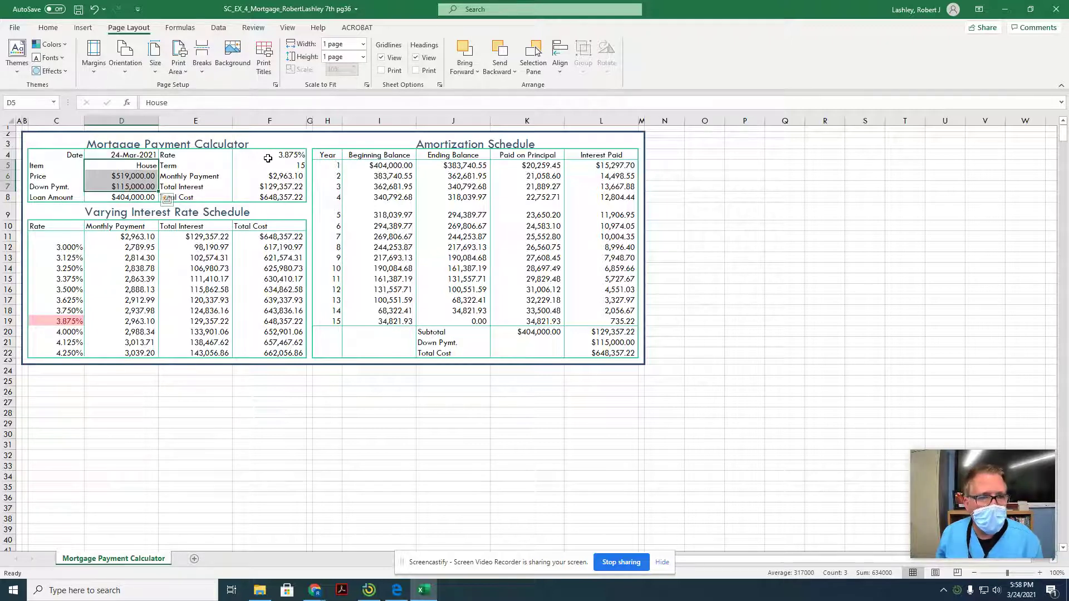
pyautogui.moveTo(268, 157); pyautogui.dragTo(270, 164)
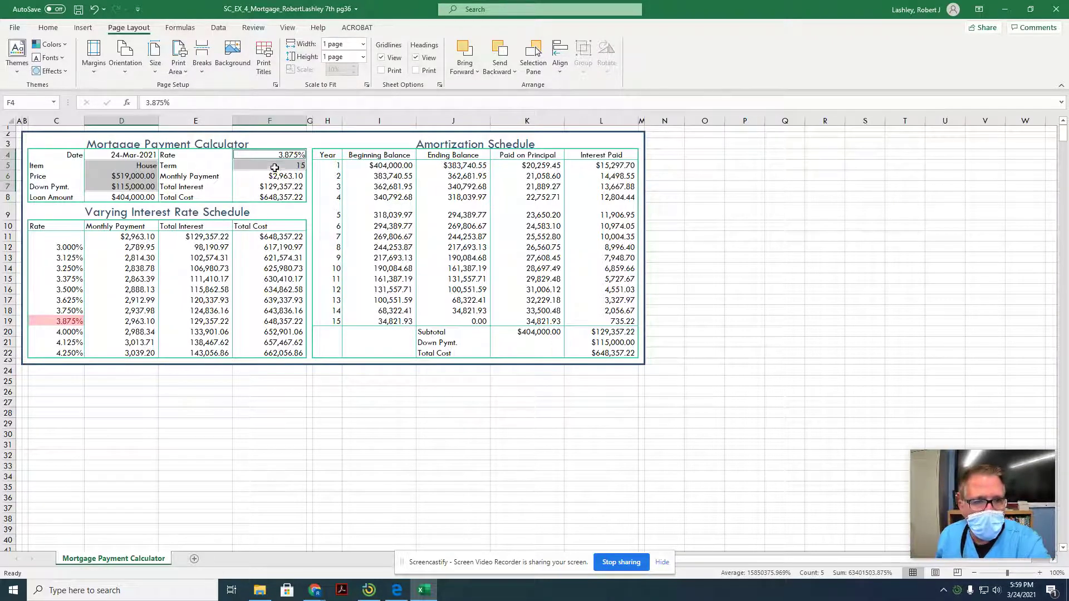
# Step: Clear the Locked option in Format Cells > Protection for the selected input cells
pyautogui.rightClick(275, 162)
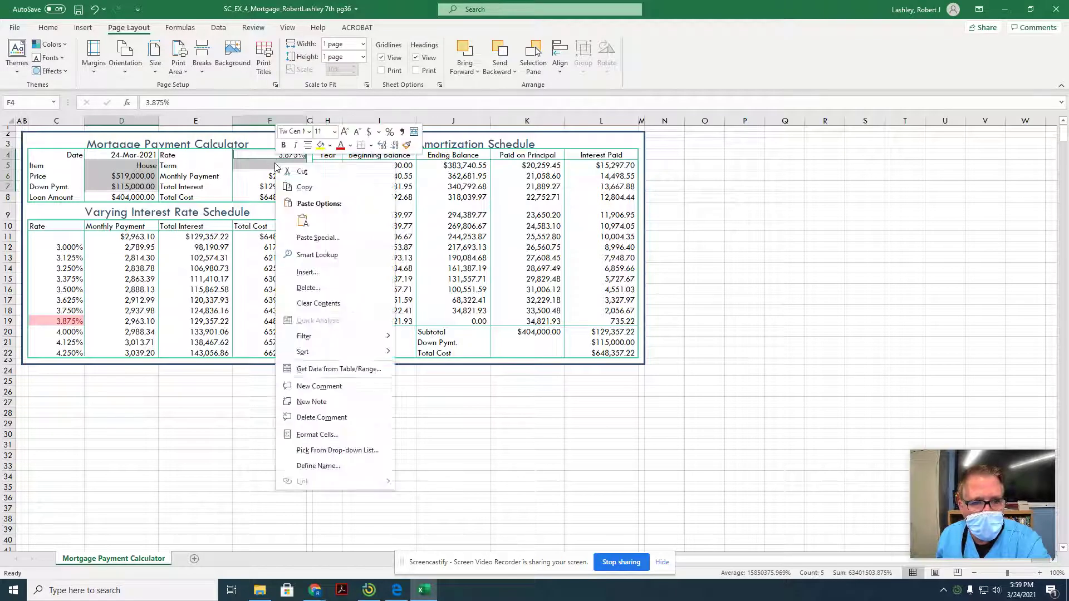
pyautogui.click(307, 438)
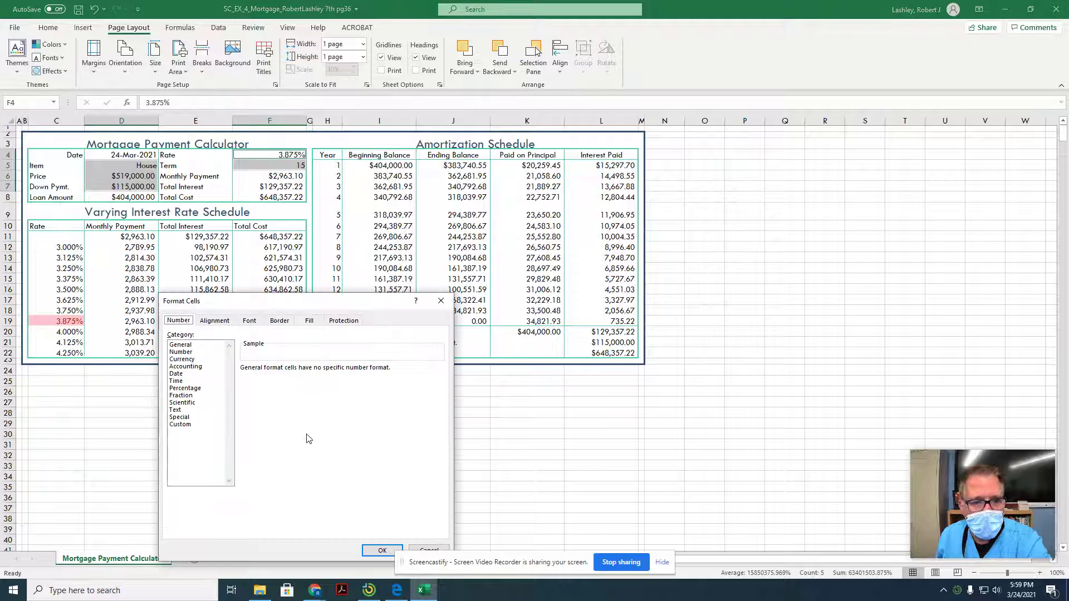
pyautogui.click(332, 322)
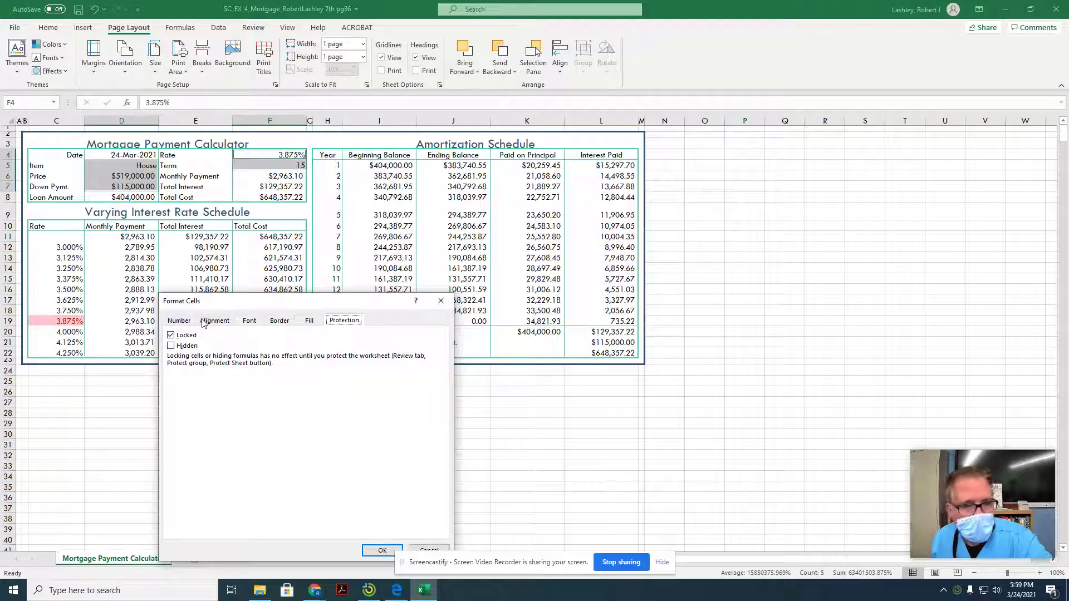
pyautogui.click(172, 335)
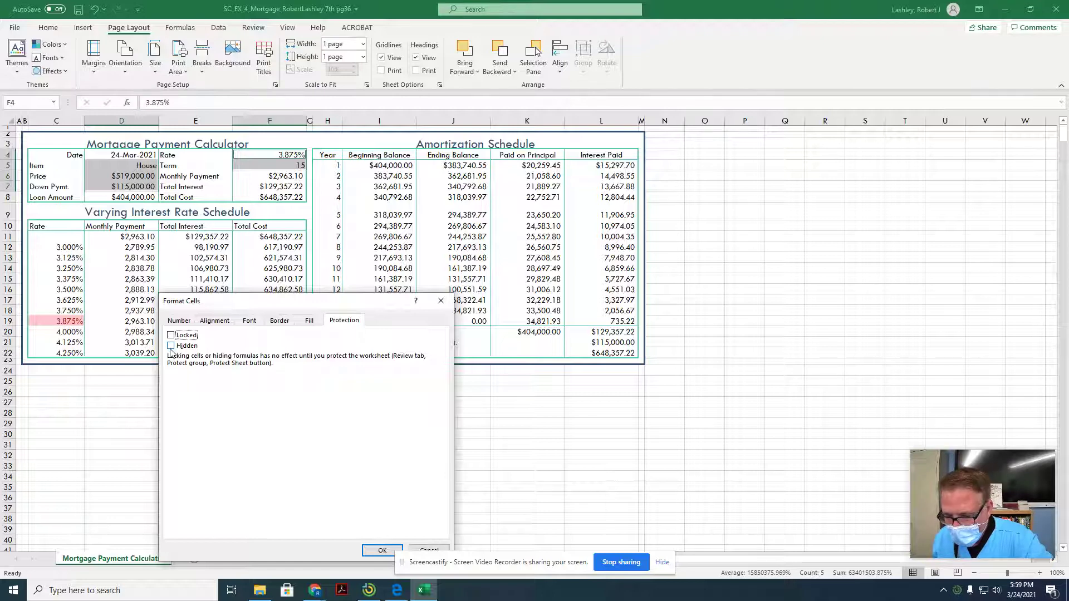
pyautogui.click(370, 549)
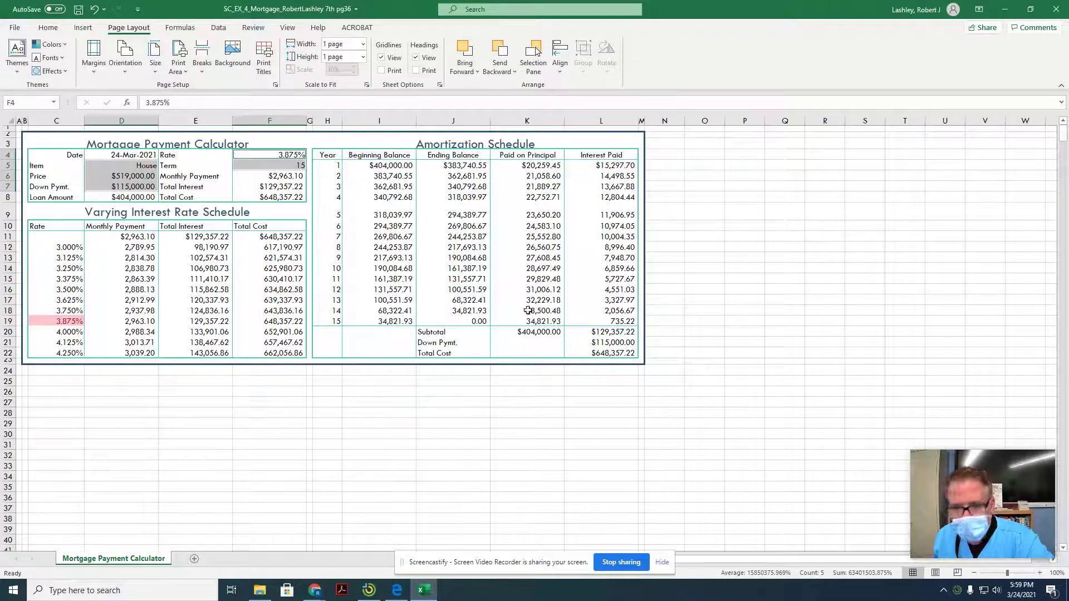
# Step: Deselect and check the Price cell D6, Total Interest formula F7 and Term cell F5
pyautogui.click(268, 255)
pyautogui.click(168, 245)
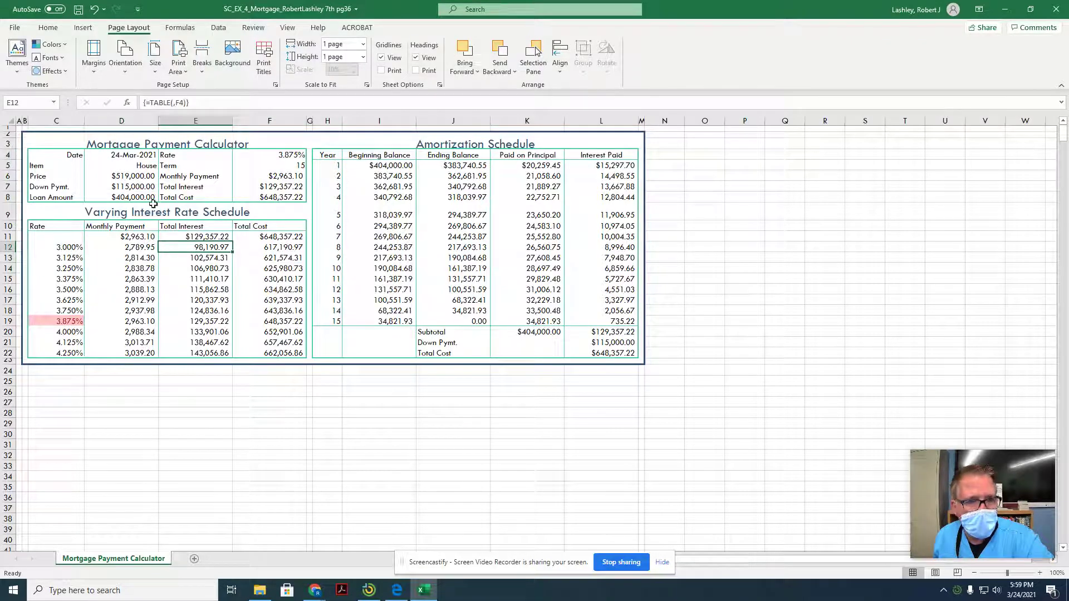
pyautogui.click(135, 177)
pyautogui.click(248, 163)
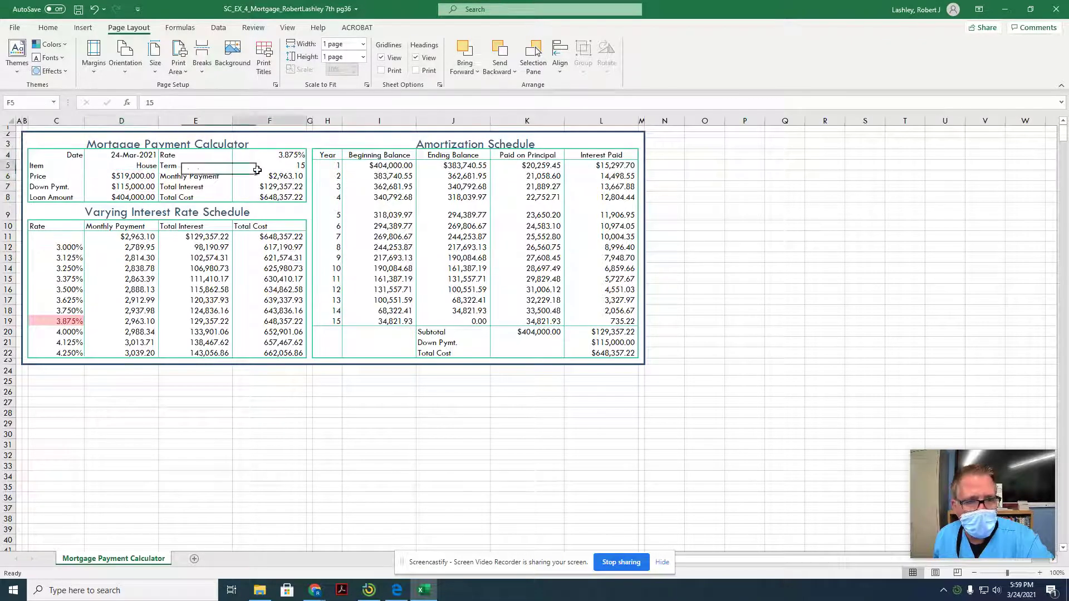
pyautogui.click(268, 185)
pyautogui.click(268, 166)
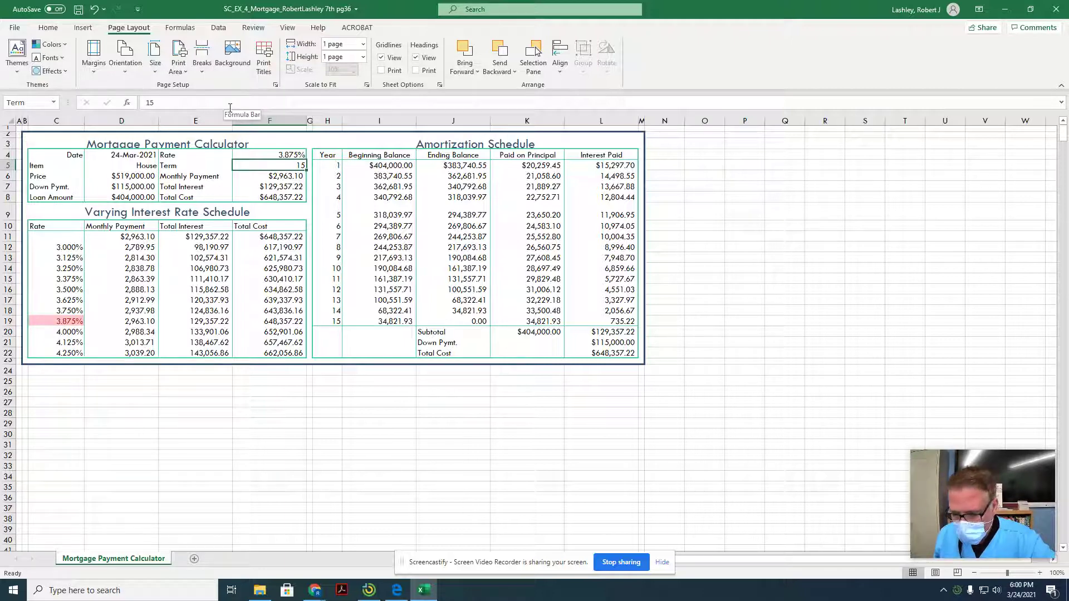
# Step: Protect the calculator sheet from the Review tab, keeping the default selection permissions
pyautogui.click(252, 28)
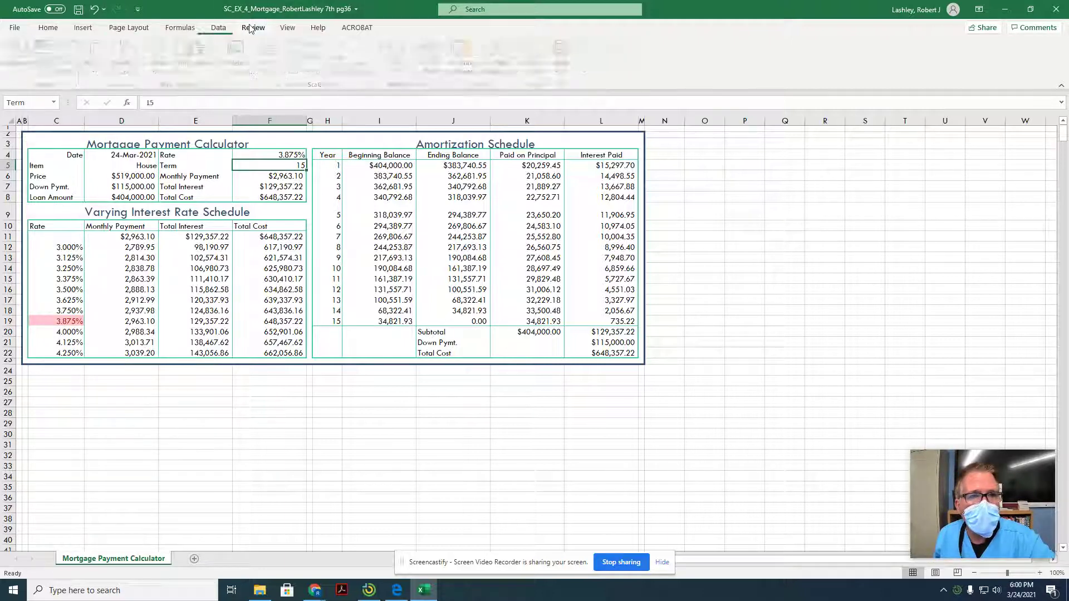
pyautogui.click(429, 63)
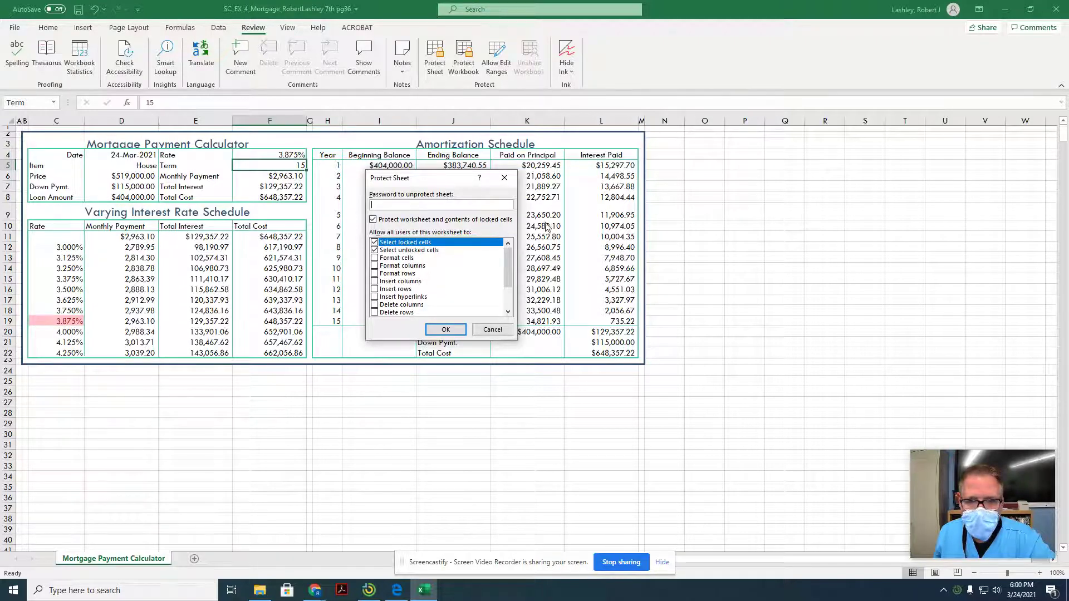
pyautogui.click(445, 329)
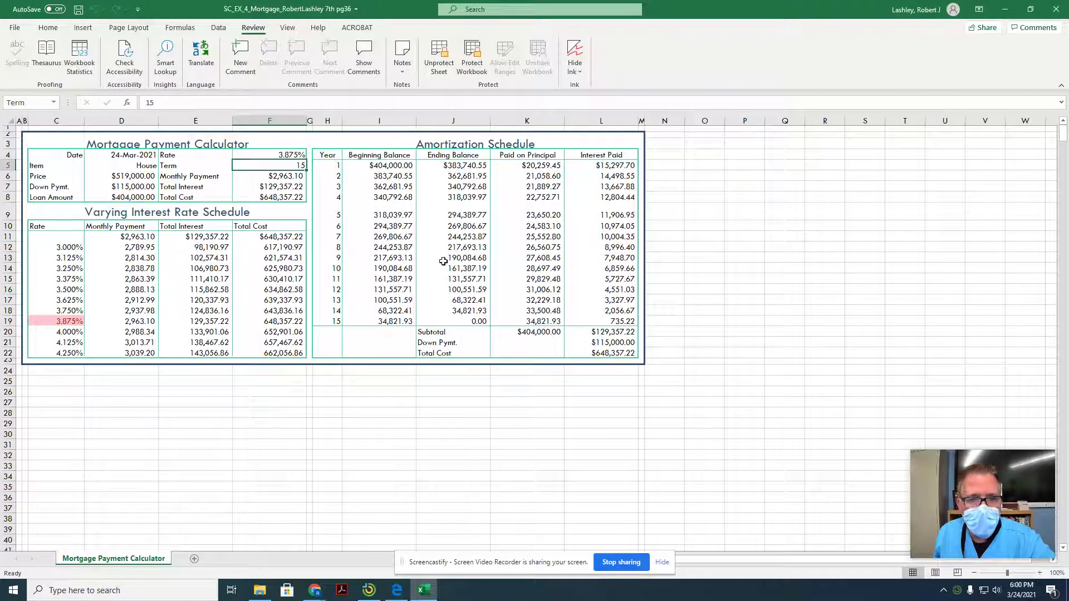
# Step: Try deleting the locked ending-balance formula in J16 and dismiss the protected-sheet warning
pyautogui.click(443, 261)
pyautogui.press('Down')
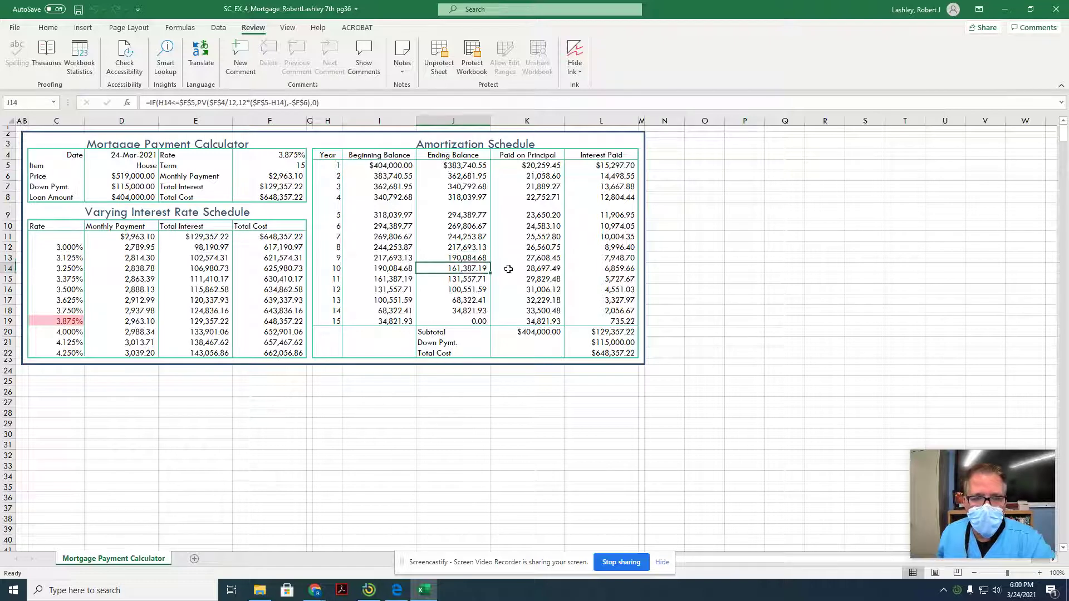
pyautogui.press('Down')
pyautogui.press('Down')
pyautogui.press('Delete')
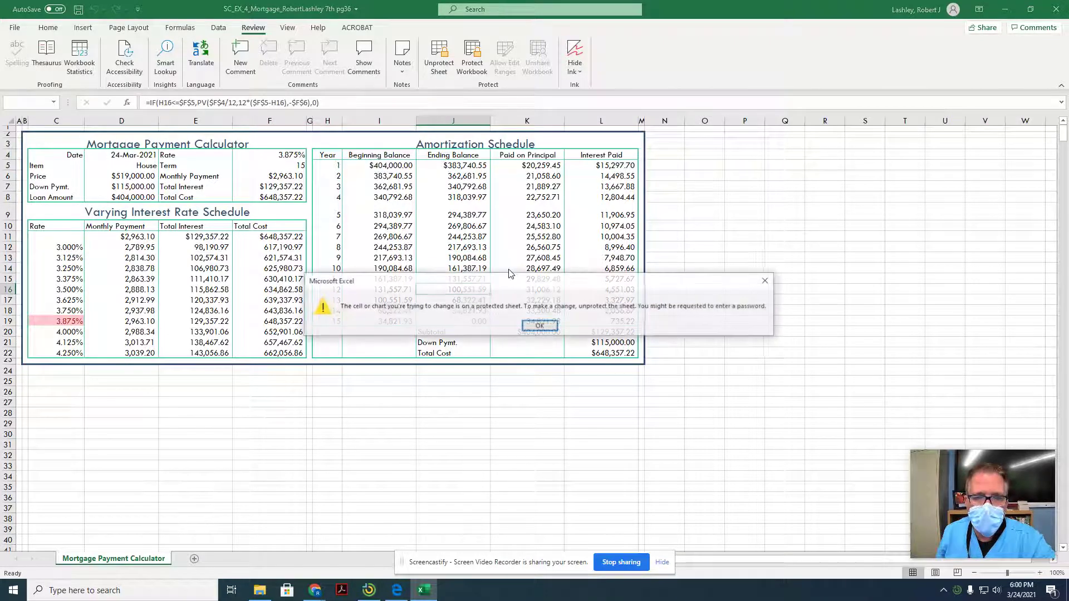
pyautogui.click(539, 325)
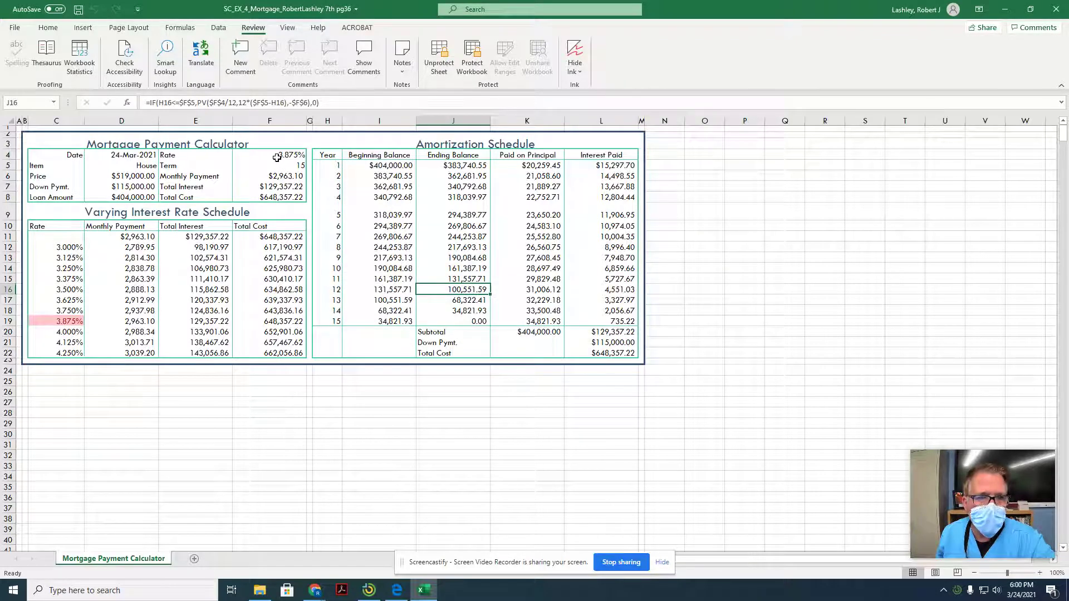
# Step: Change the Rate input cell F4 to 4.125%
pyautogui.click(278, 158)
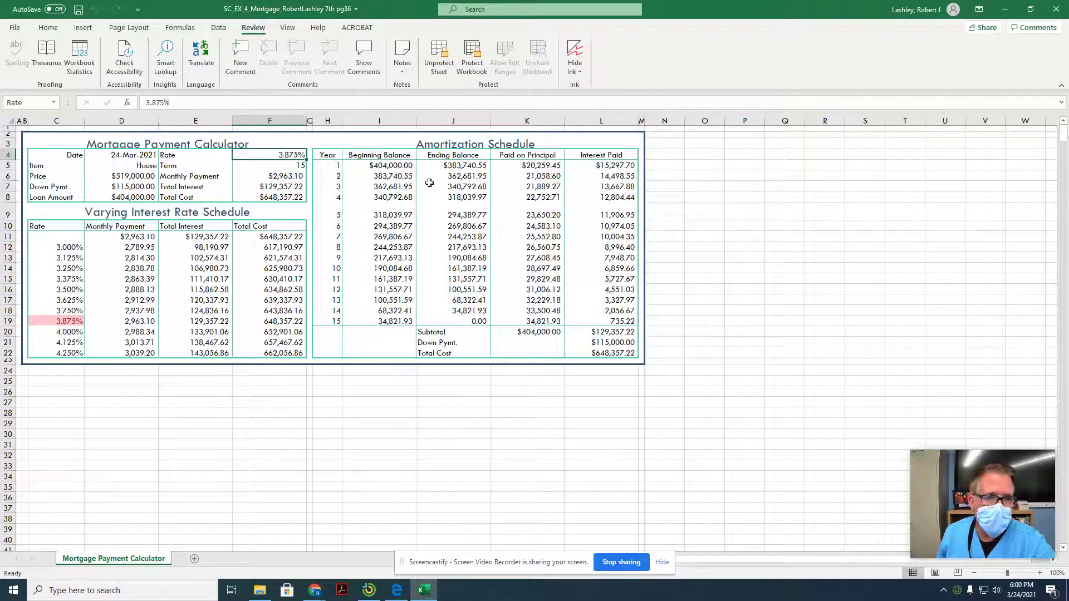
pyautogui.write('4.15')
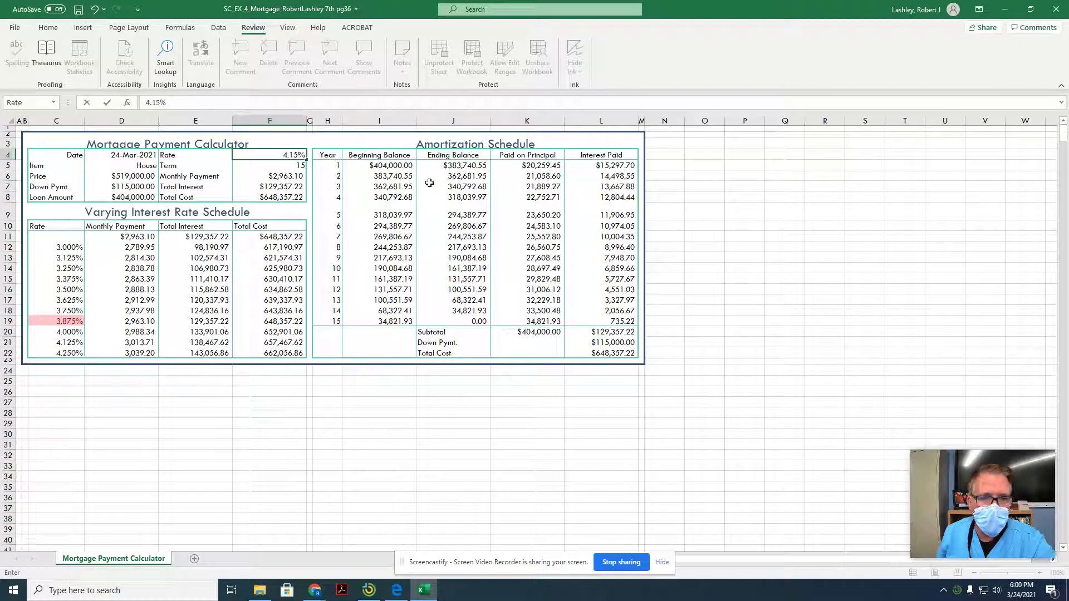
pyautogui.press('BackSpace')
pyautogui.write('25')
pyautogui.press('Return')
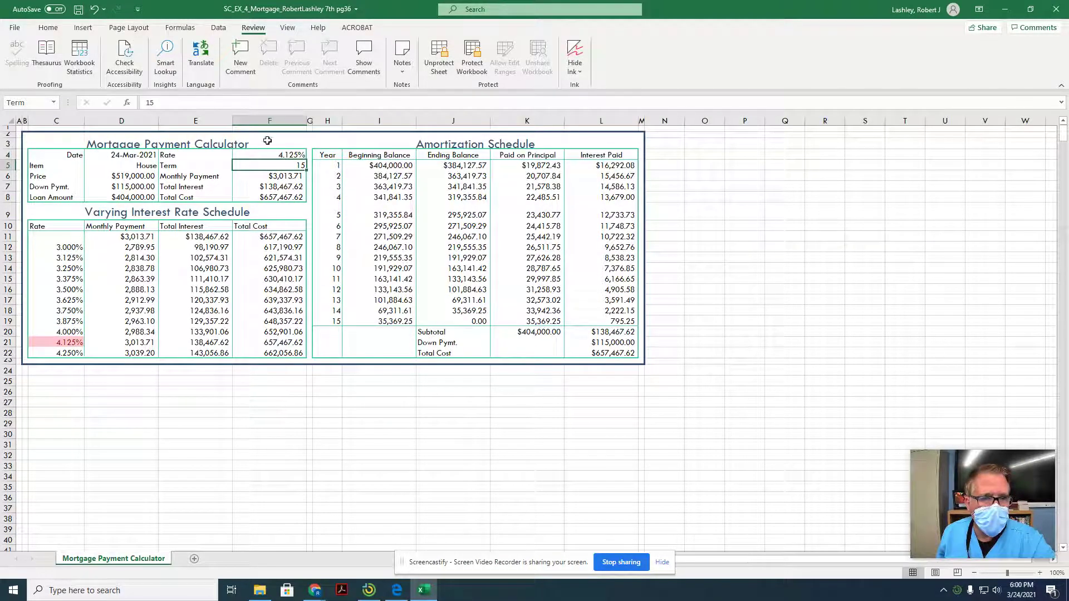
# Step: Enter Condo as the Item in D5, then confirm the D8 Loan Amount formula can't be edited
pyautogui.click(142, 165)
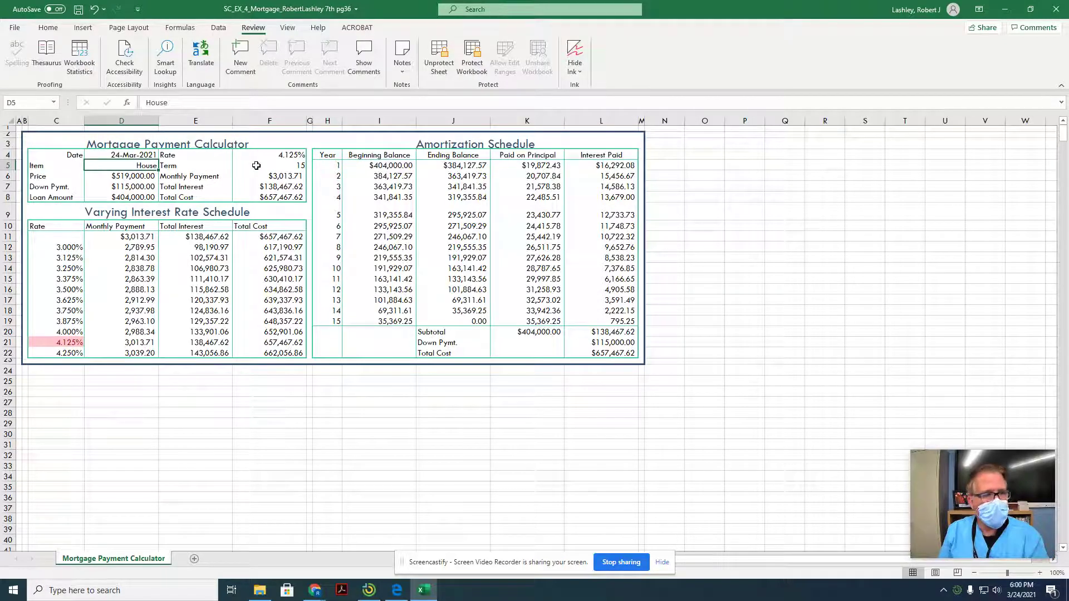
pyautogui.write('Condo')
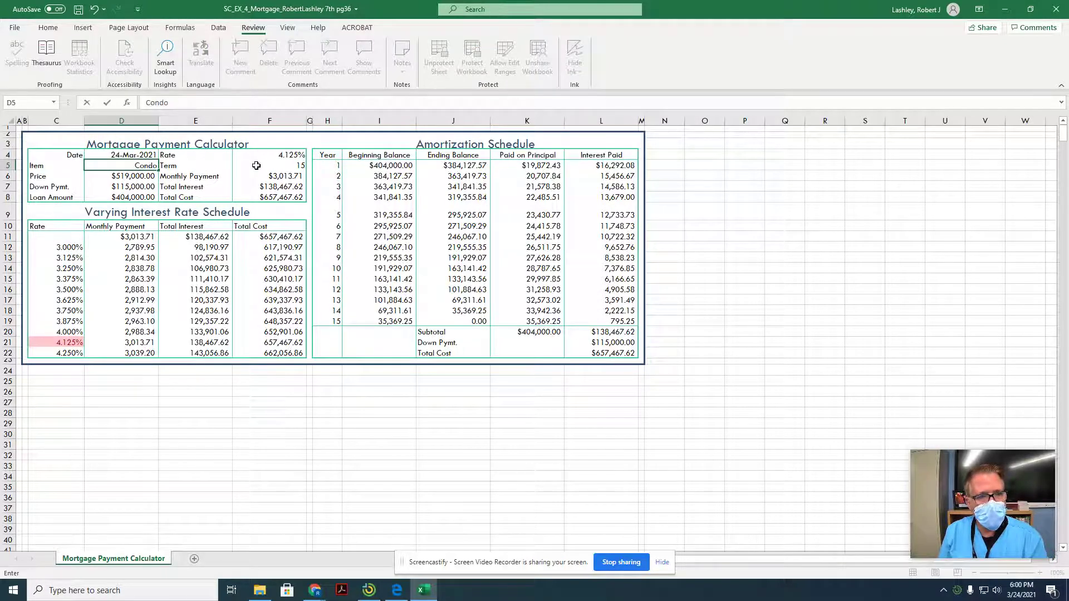
pyautogui.press('Return')
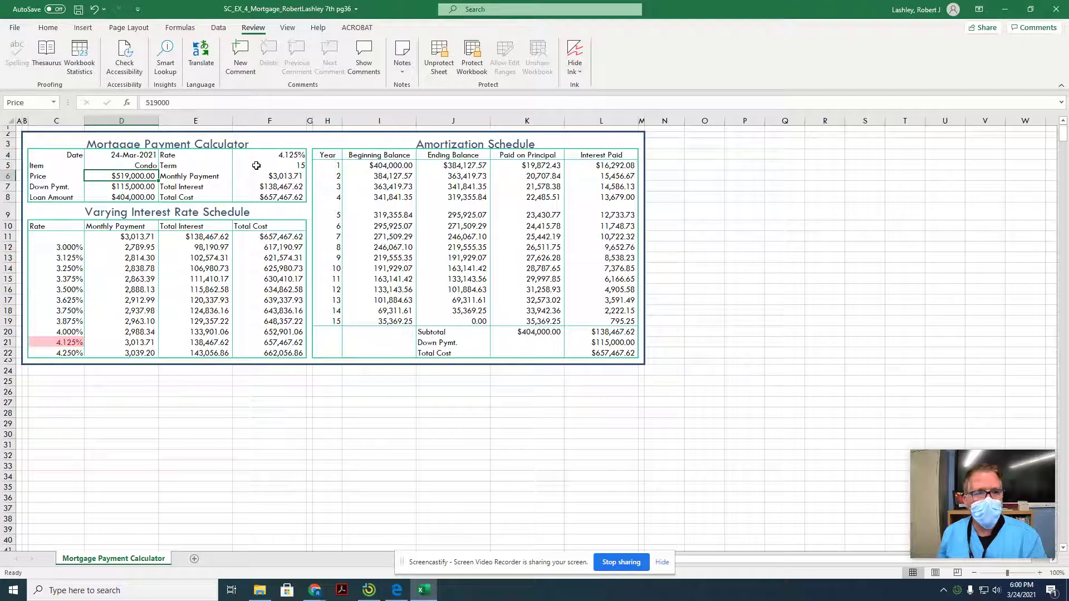
pyautogui.click(134, 196)
pyautogui.press('F2')
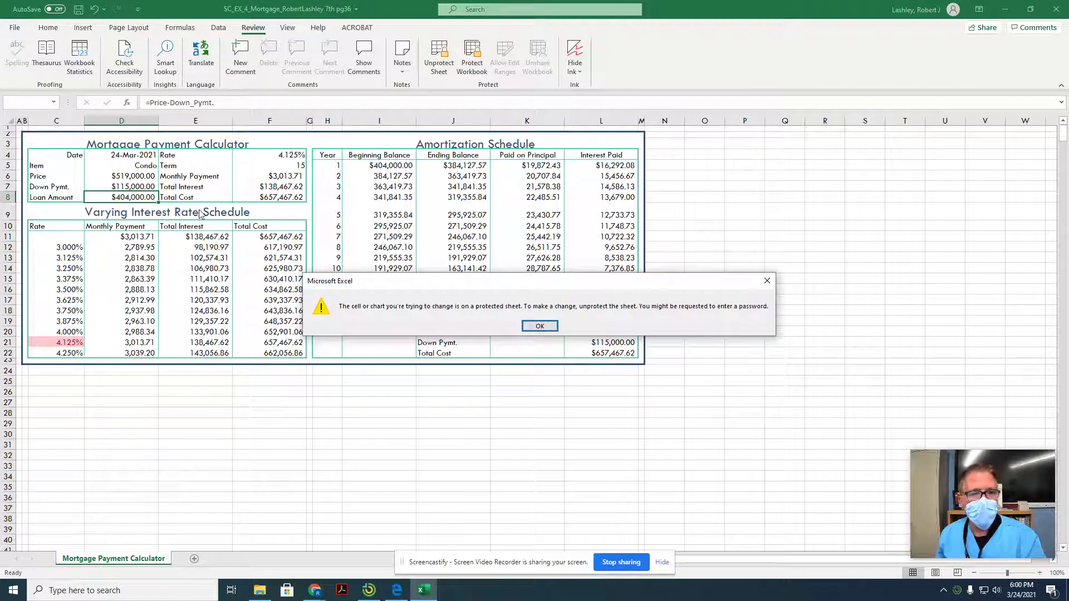
pyautogui.click(538, 326)
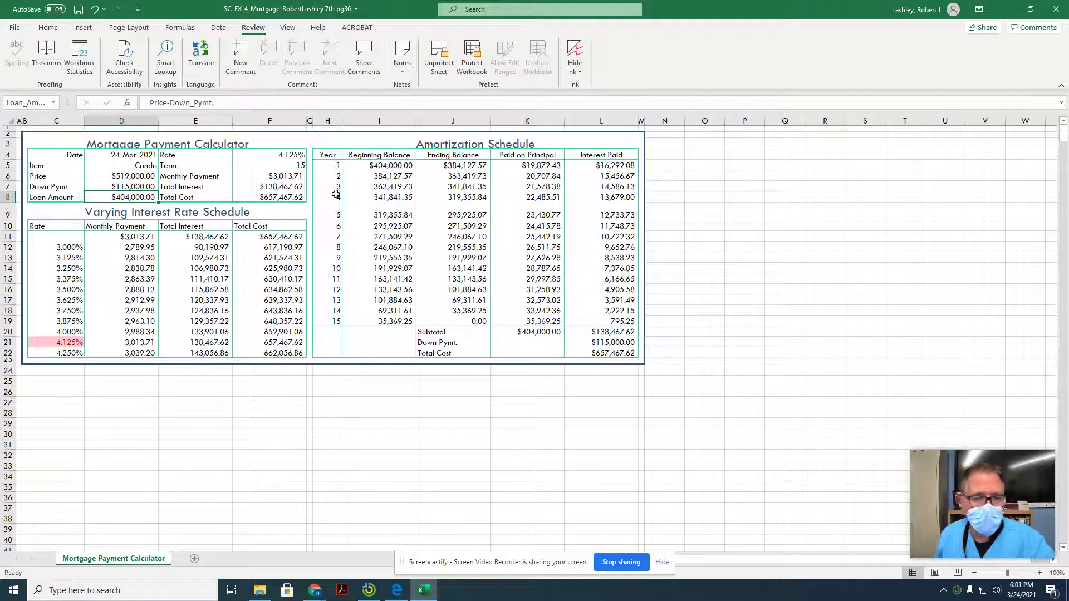
# Step: Attempt to hide the only worksheet, dismiss the warning, and add a new blank Sheet1
pyautogui.rightClick(111, 558)
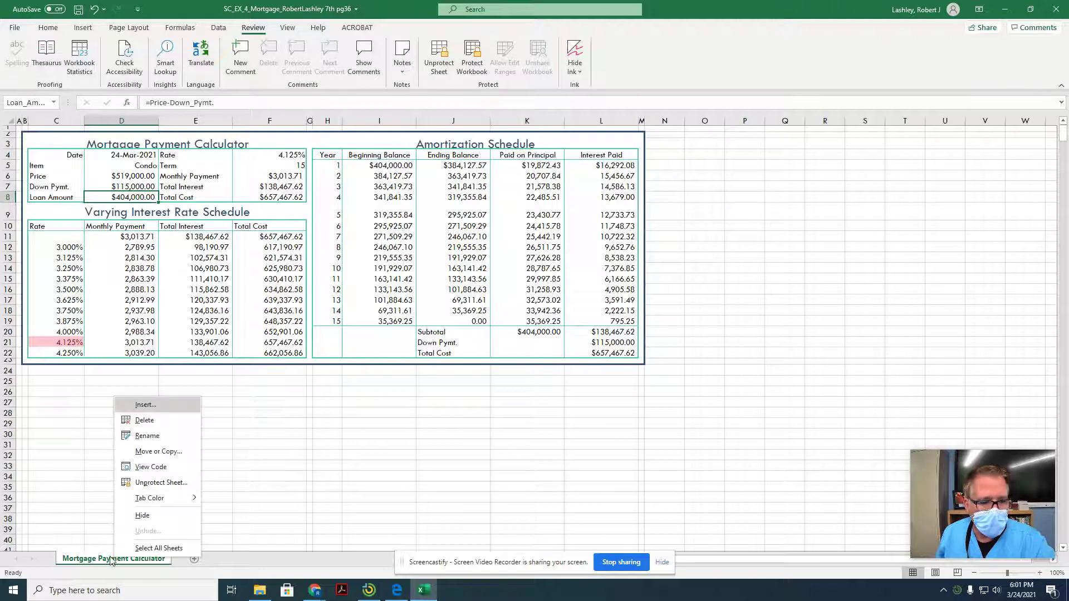
pyautogui.click(129, 519)
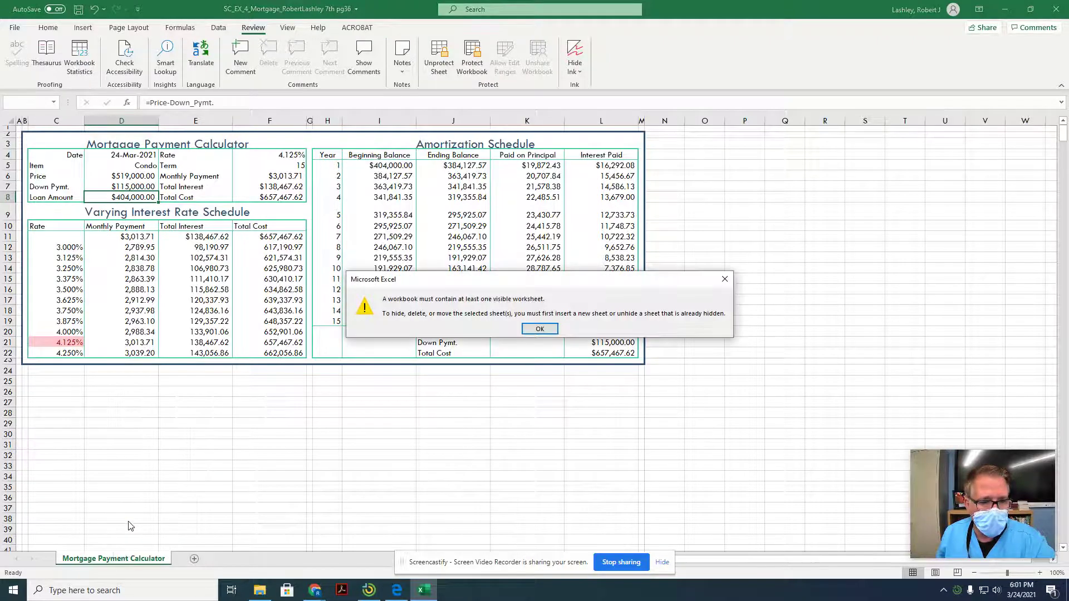
pyautogui.click(539, 329)
pyautogui.click(193, 558)
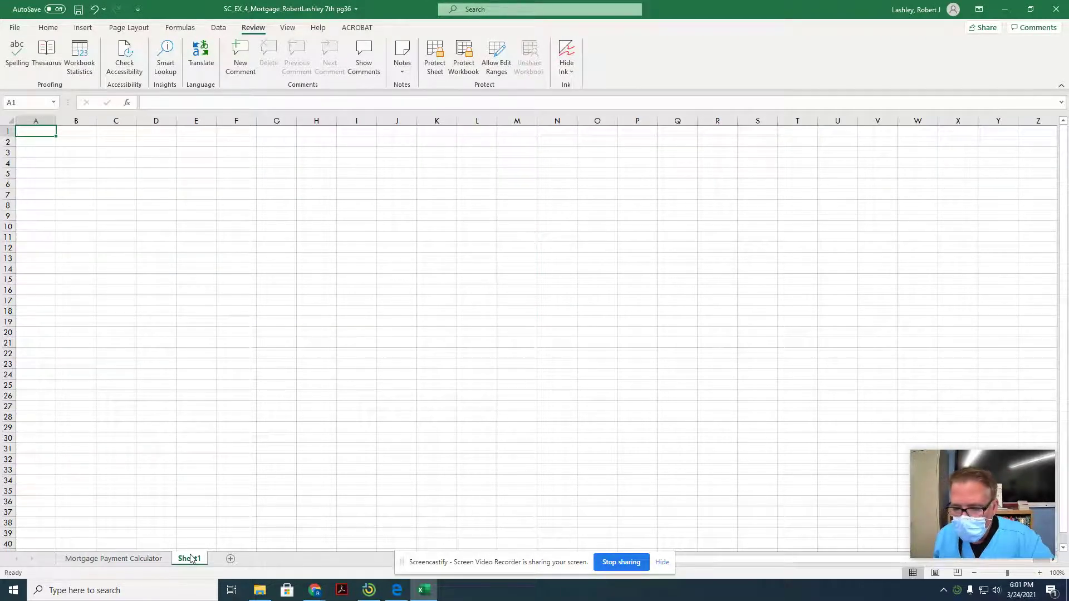
# Step: Hide the Mortgage Payment Calculator sheet, then unhide it from Sheet1's tab menu
pyautogui.rightClick(132, 558)
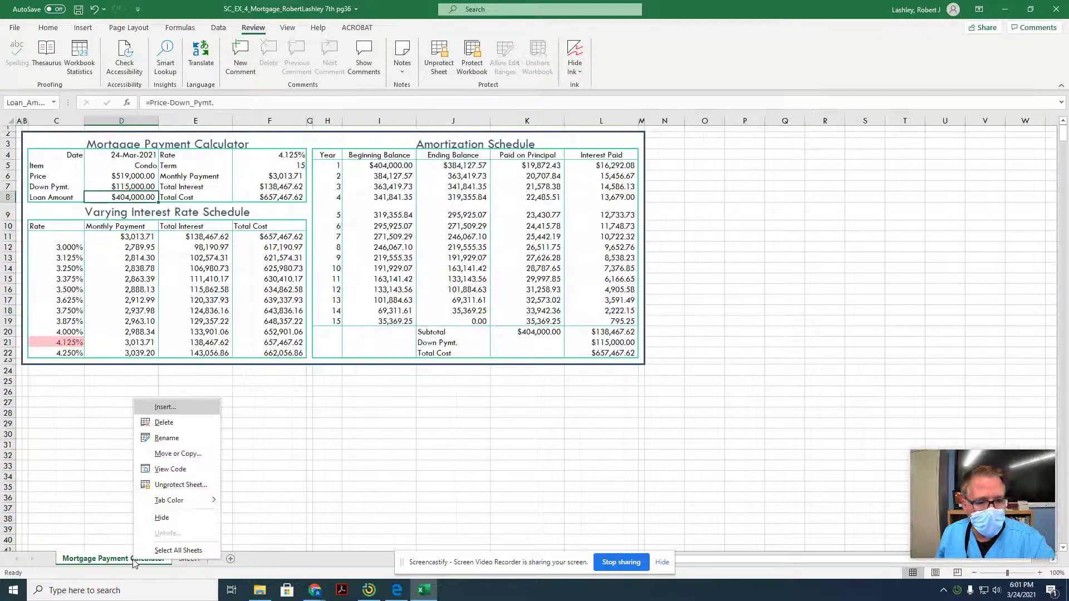
pyautogui.click(161, 517)
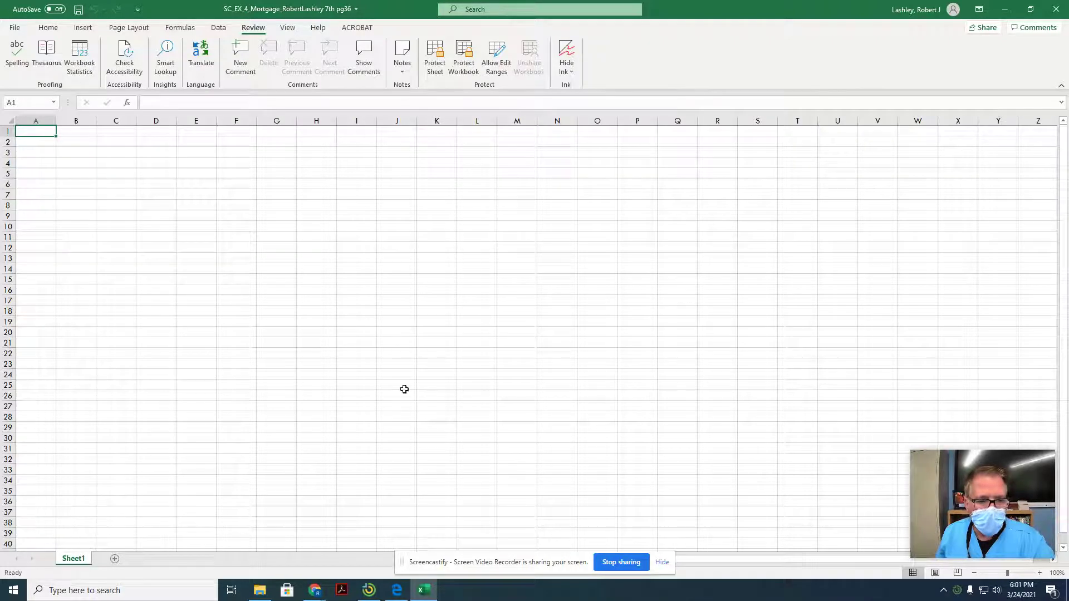
pyautogui.rightClick(75, 559)
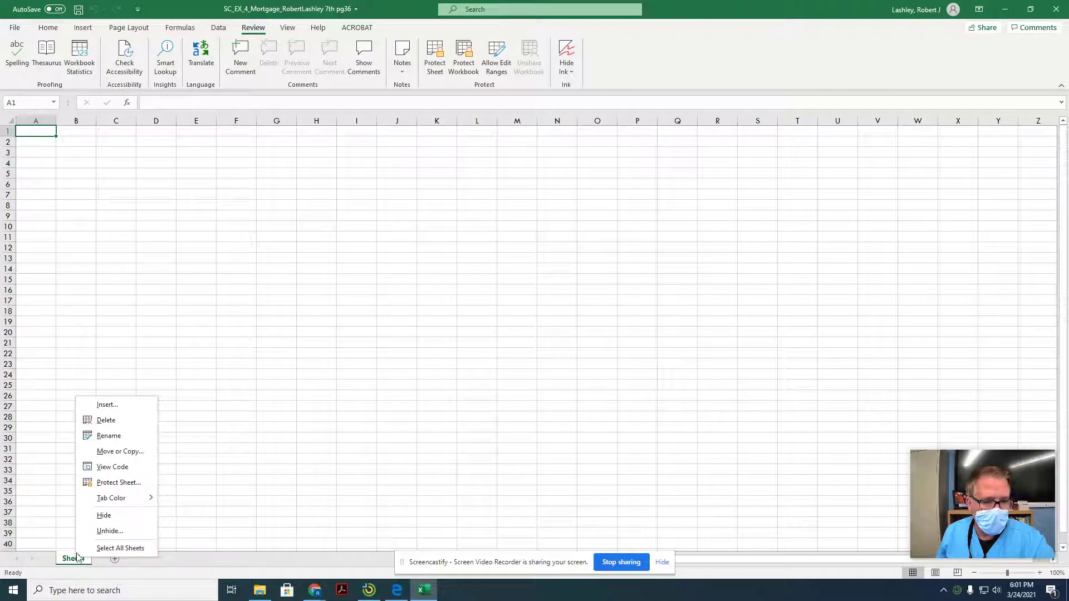
pyautogui.click(100, 531)
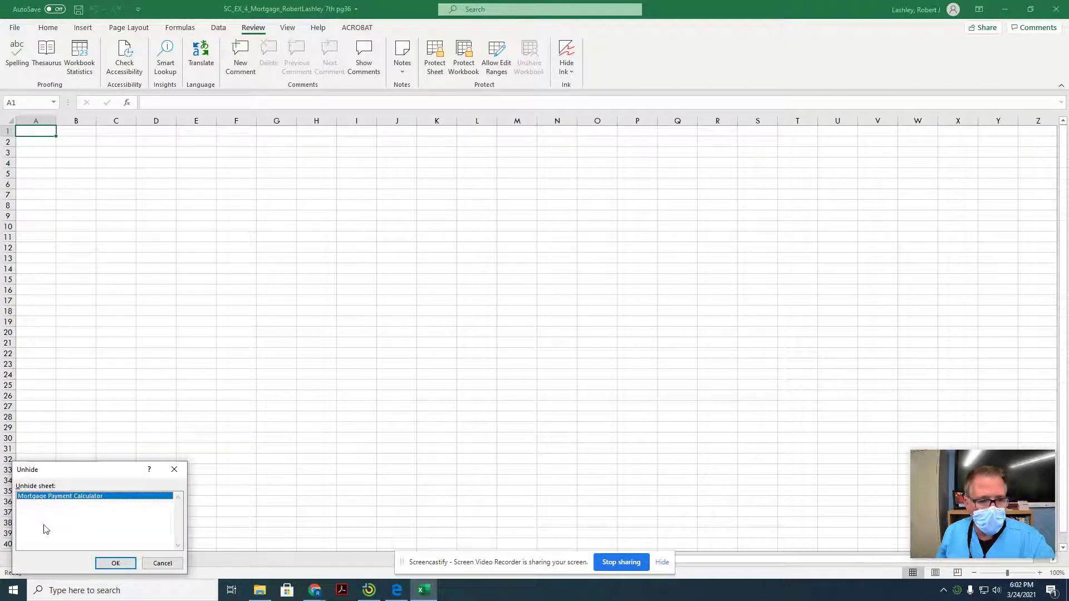
pyautogui.click(111, 563)
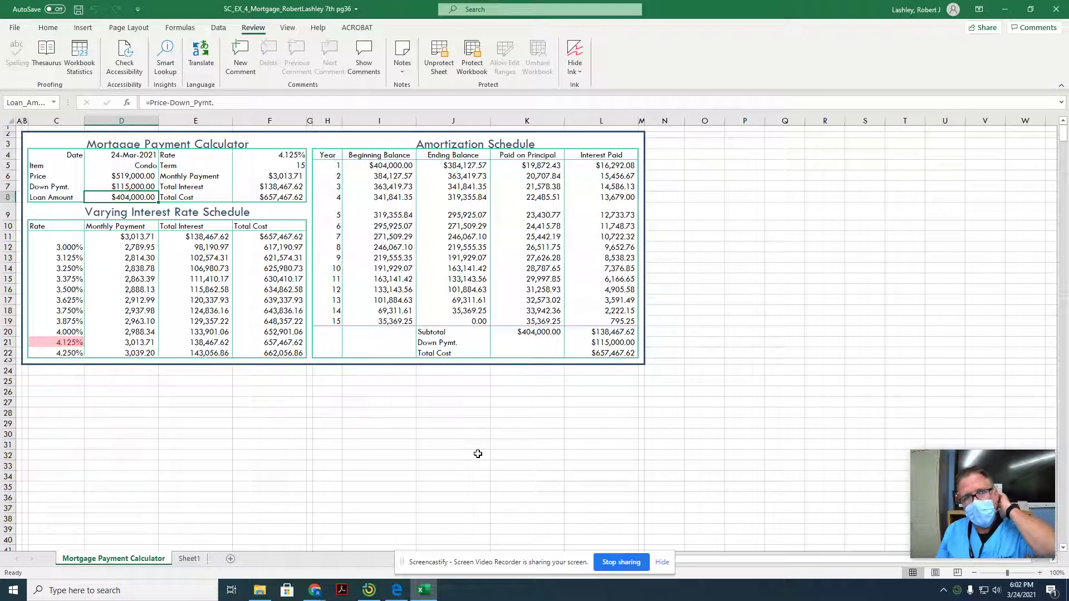
# Step: Hide the mortgage workbook window from the View tab, then unhide it
pyautogui.click(286, 27)
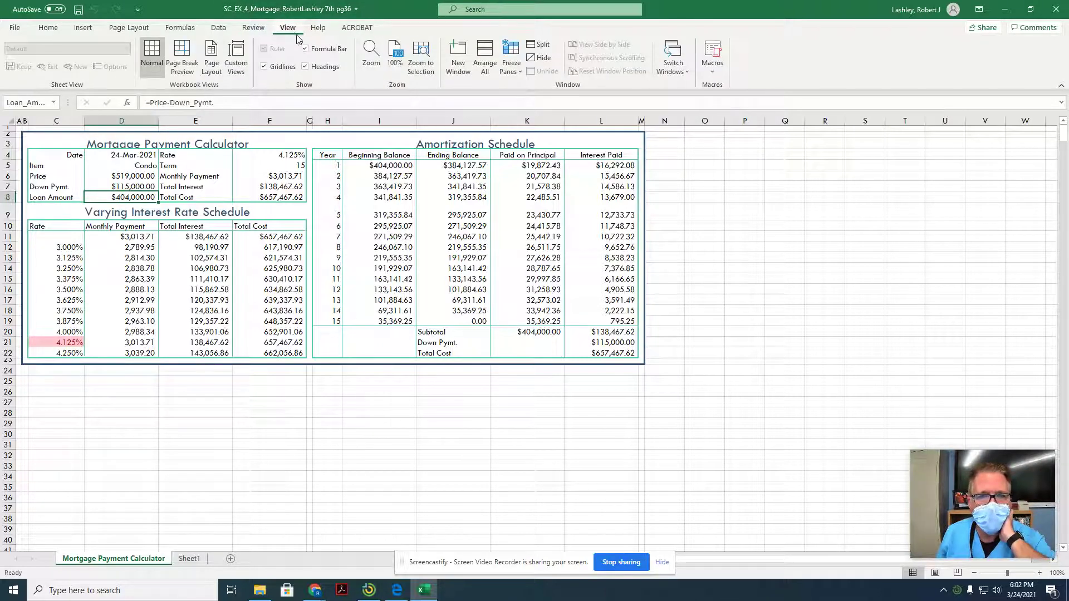
pyautogui.click(533, 59)
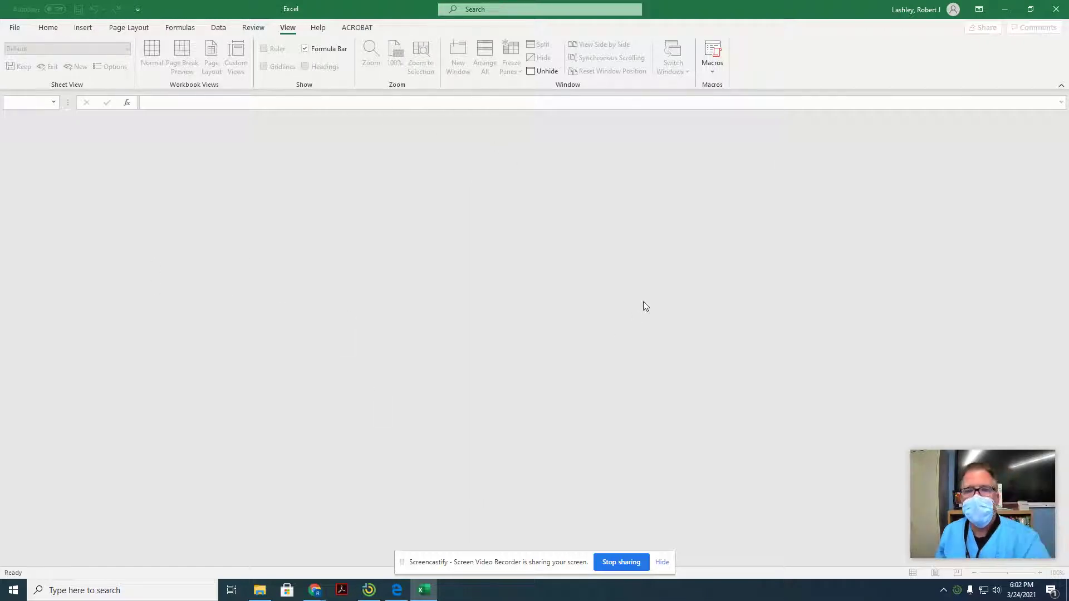
pyautogui.click(540, 71)
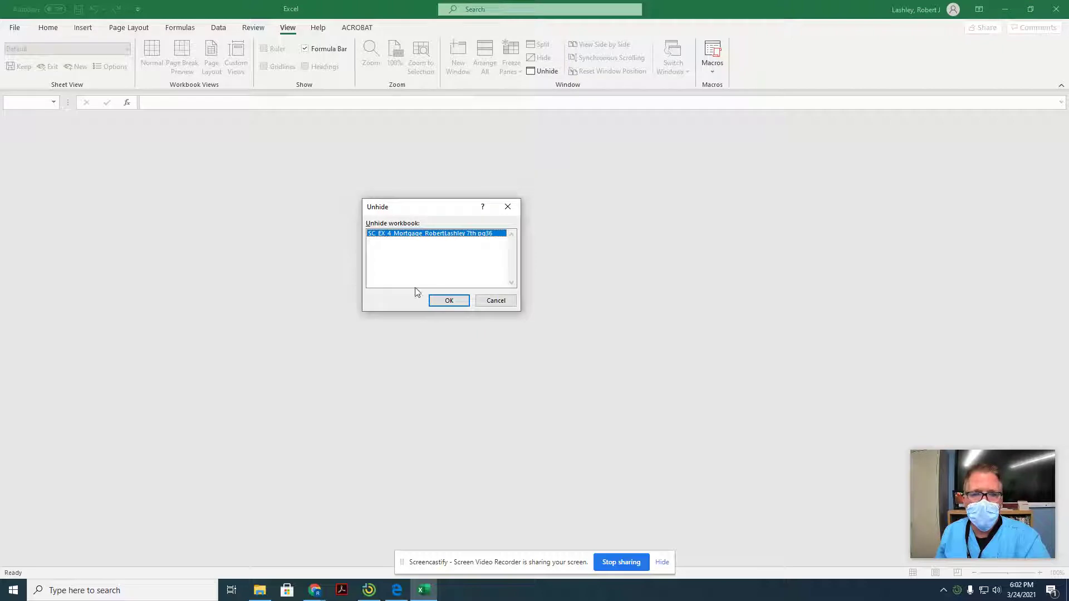
pyautogui.click(448, 301)
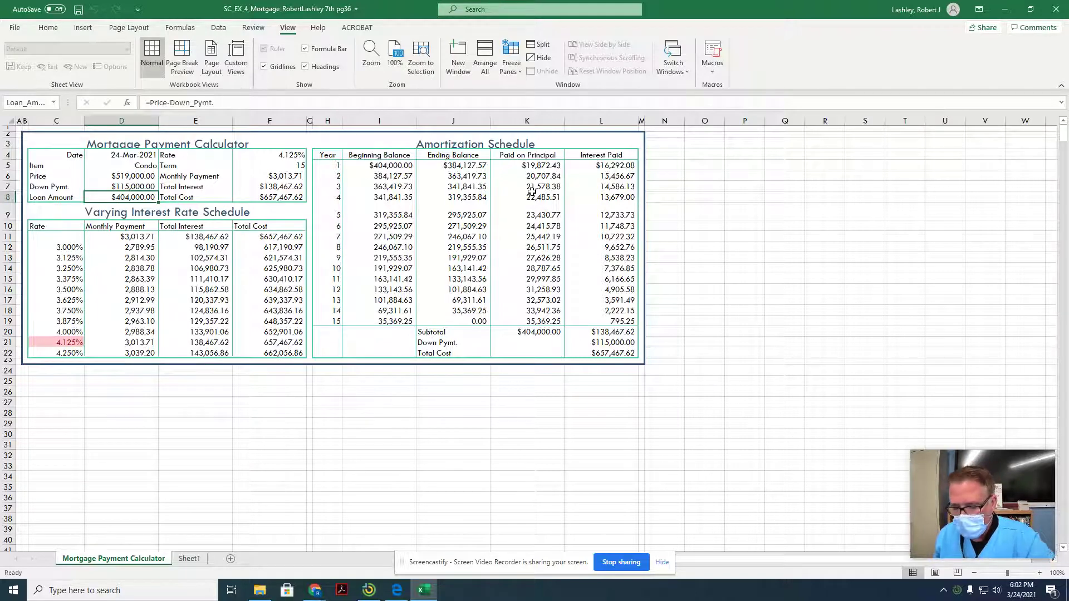
# Step: In Excel Options > Formulas, reset ignored errors with all error-checking rules on, and apply
pyautogui.click(17, 29)
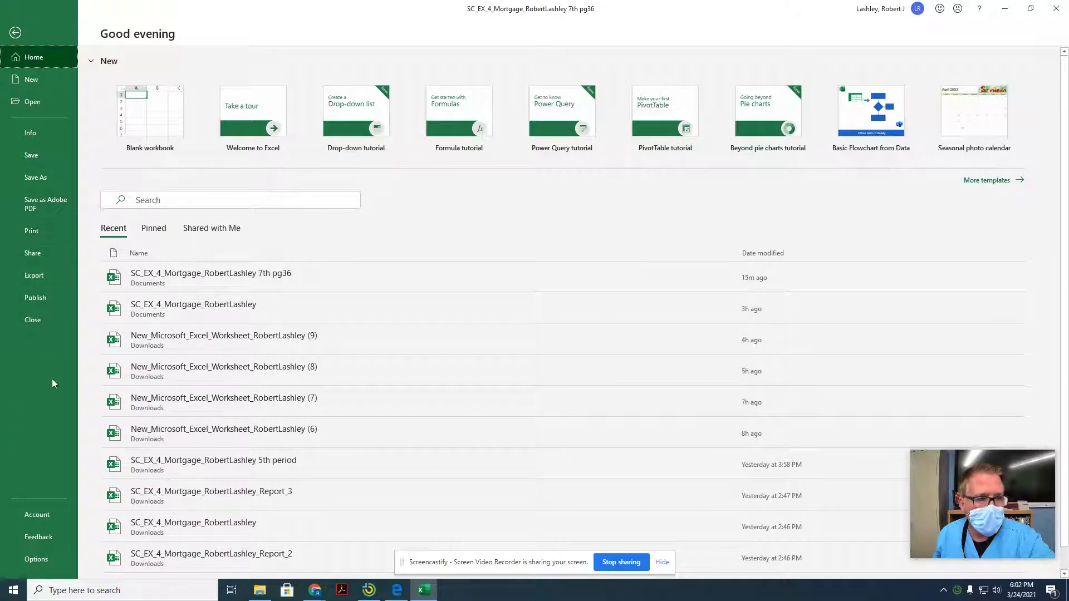
pyautogui.click(39, 559)
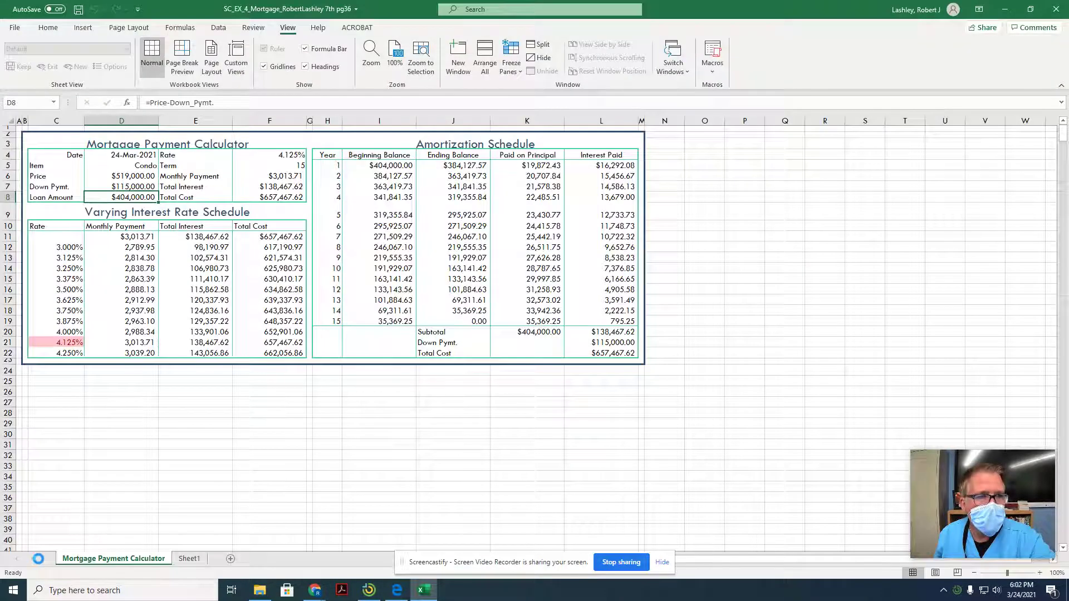
pyautogui.click(334, 143)
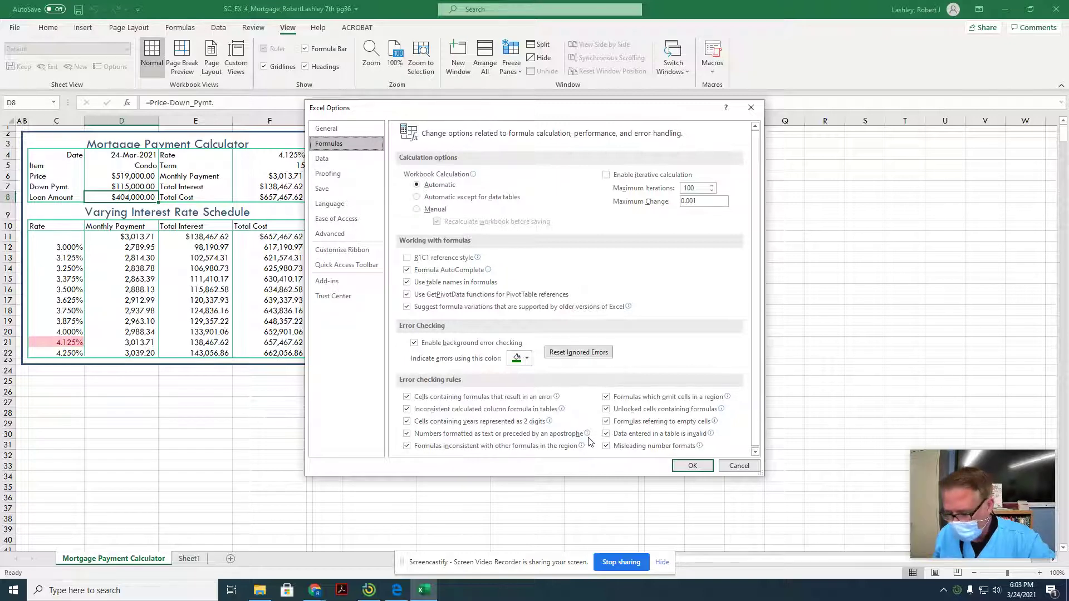
pyautogui.moveTo(588, 435)
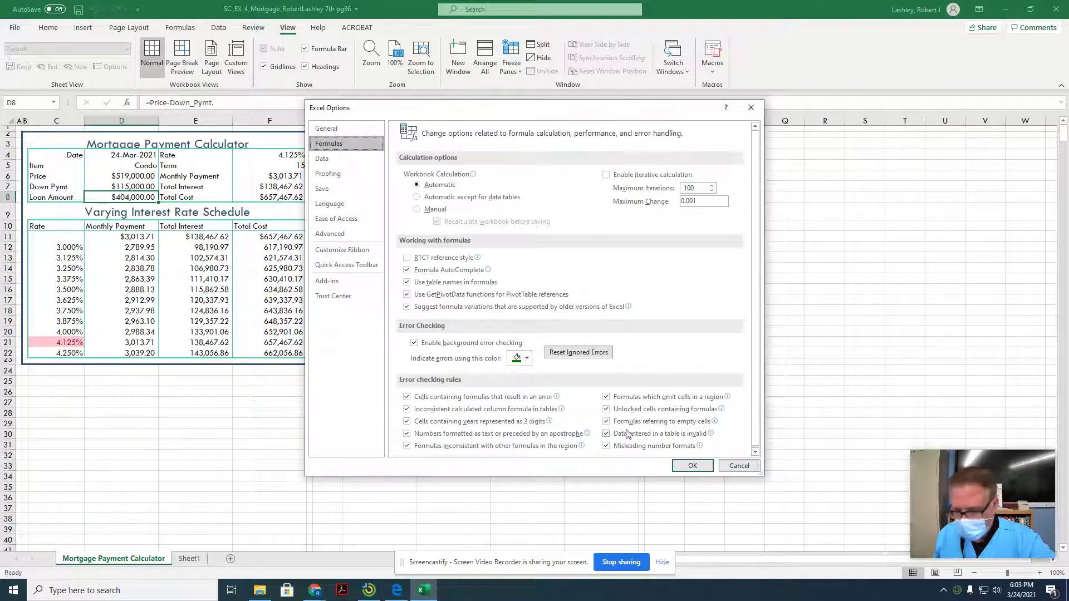
pyautogui.moveTo(627, 434)
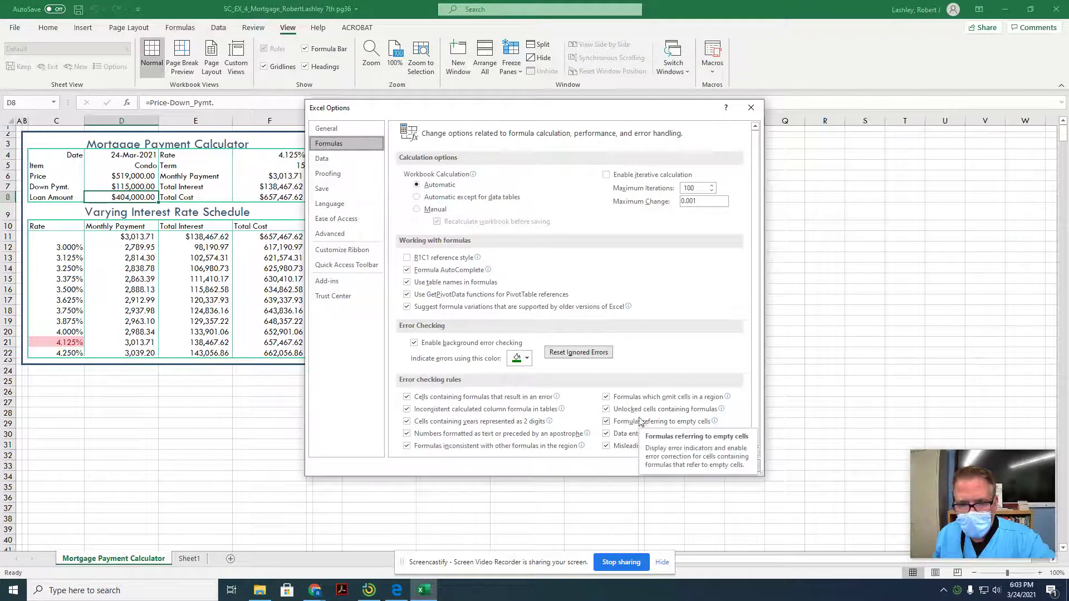
pyautogui.click(578, 353)
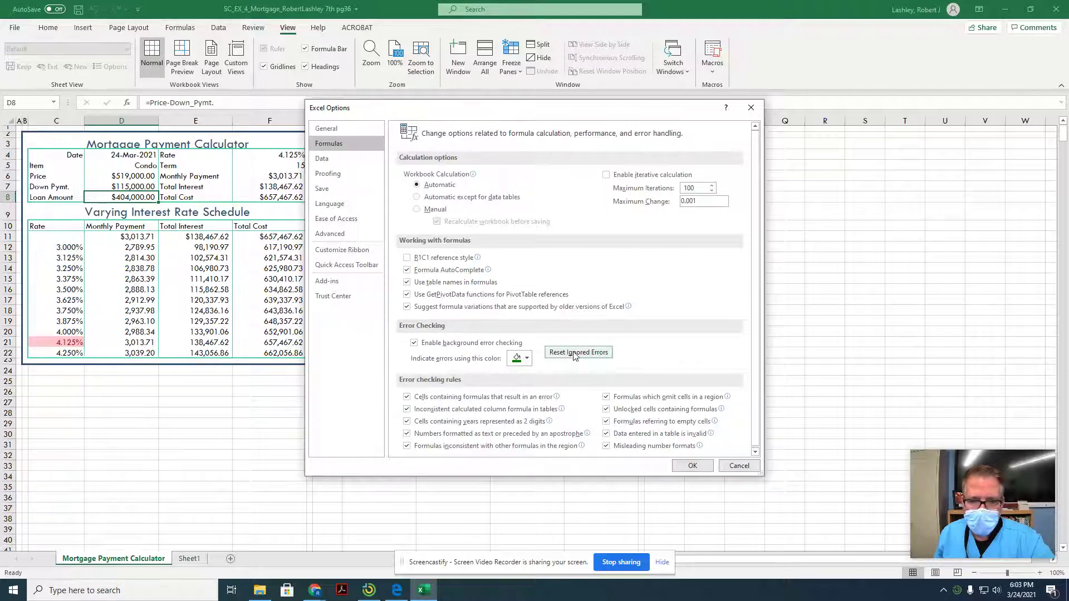
pyautogui.click(683, 466)
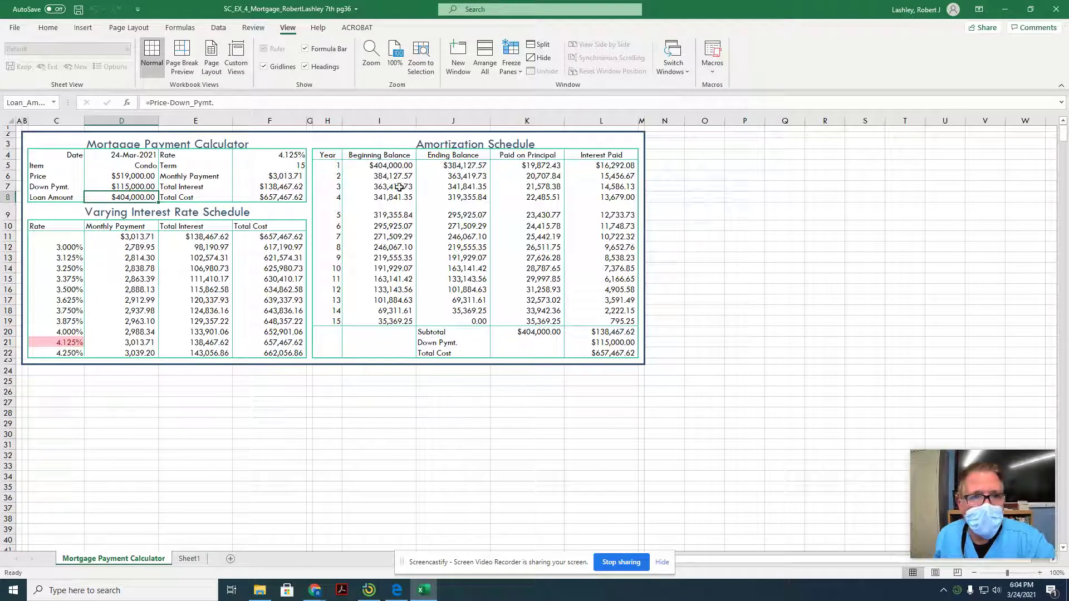
pyautogui.click(15, 26)
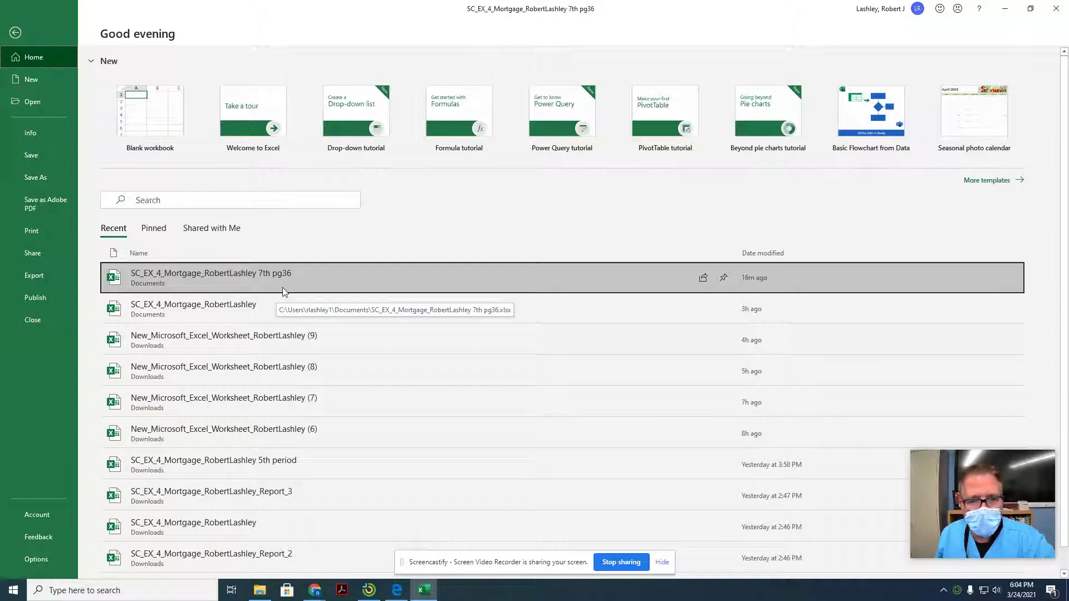
pyautogui.click(15, 33)
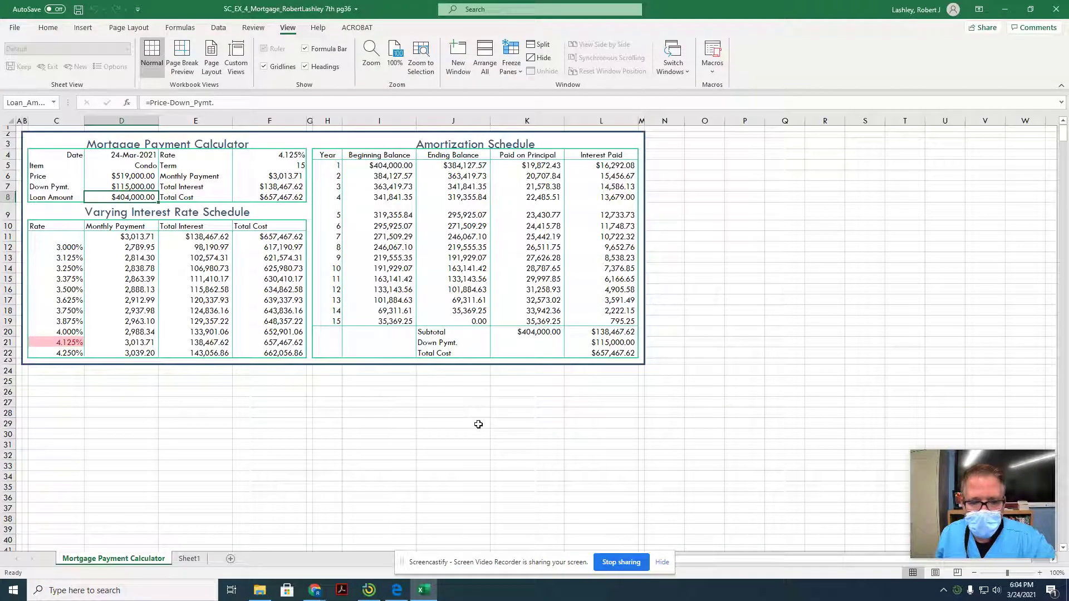